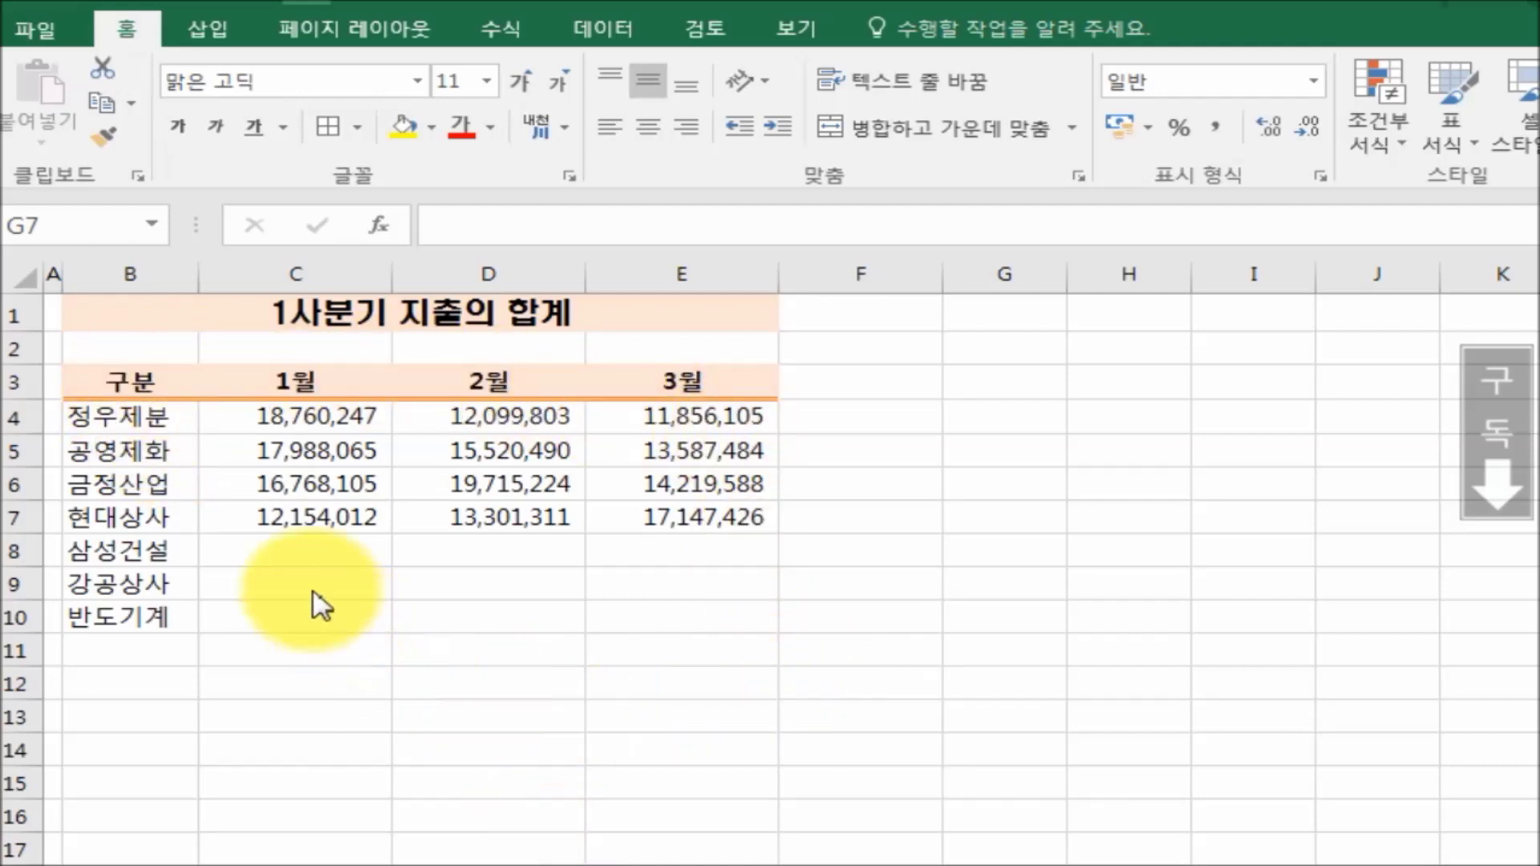
# Select C4:E10 and enter 122,121,210 in C8 for 삼성건설 in 1월
pyautogui.click(241, 427)
pyautogui.moveTo(241, 428)
pyautogui.mouseDown()
pyautogui.moveTo(237, 411)
pyautogui.moveTo(475, 468)
pyautogui.moveTo(608, 539)
pyautogui.moveTo(629, 618)
pyautogui.mouseUp()
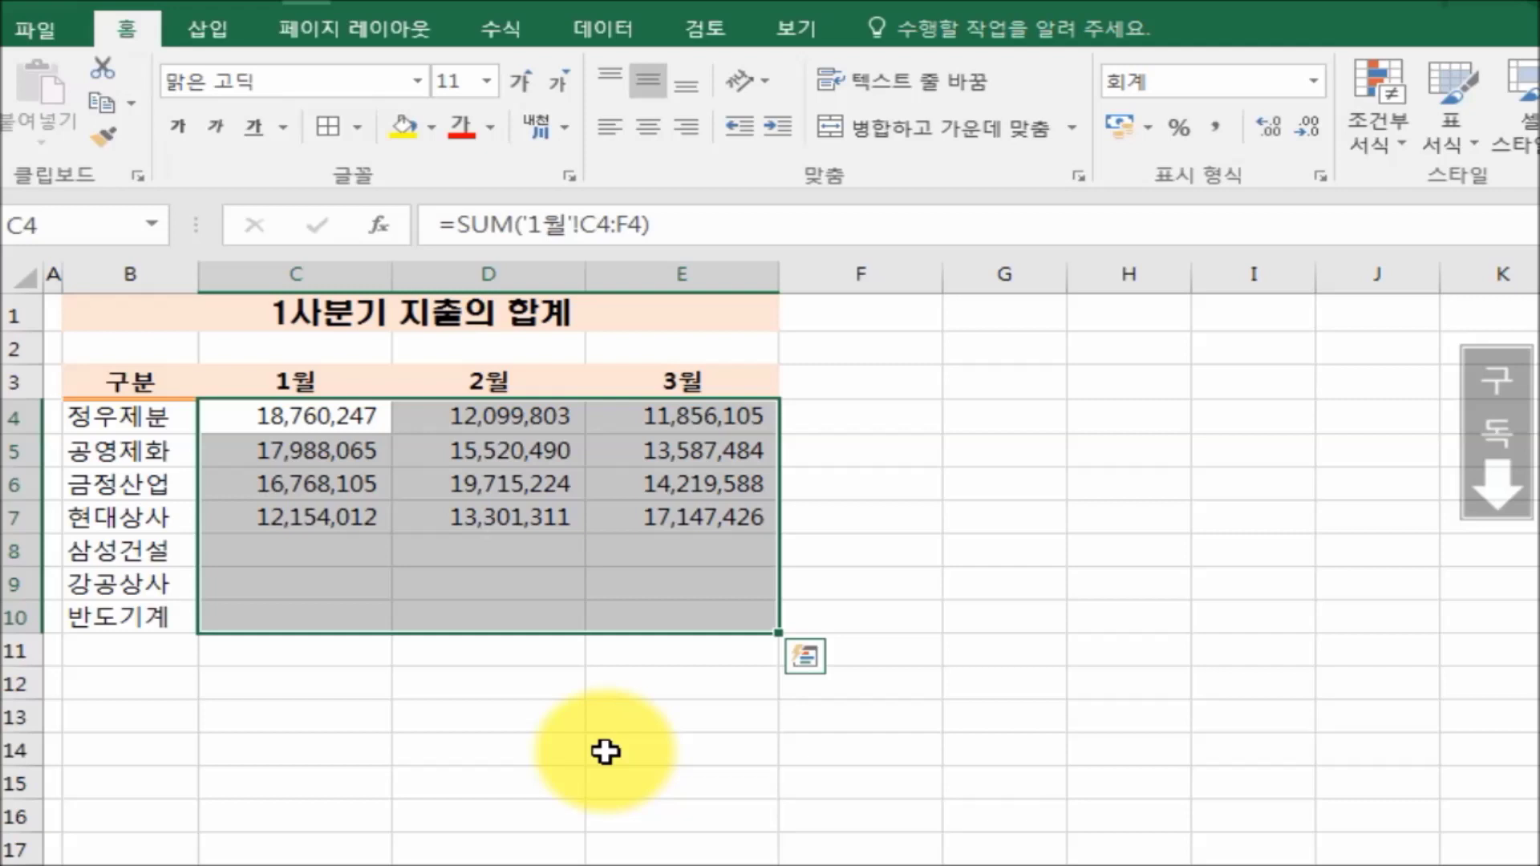
pyautogui.press('Return')
pyautogui.press('Return')
pyautogui.press('Return')
pyautogui.press('Return')
pyautogui.press('Return')
pyautogui.press('Return')
pyautogui.press('Return')
pyautogui.press('Return')
pyautogui.press('Return')
pyautogui.press('Return')
pyautogui.press('Return')
pyautogui.press('Return')
pyautogui.press('Return')
pyautogui.press('Return')
pyautogui.press('Return')
pyautogui.press('Return')
pyautogui.press('Return')
pyautogui.press('Return')
pyautogui.press('Return')
pyautogui.press('Return')
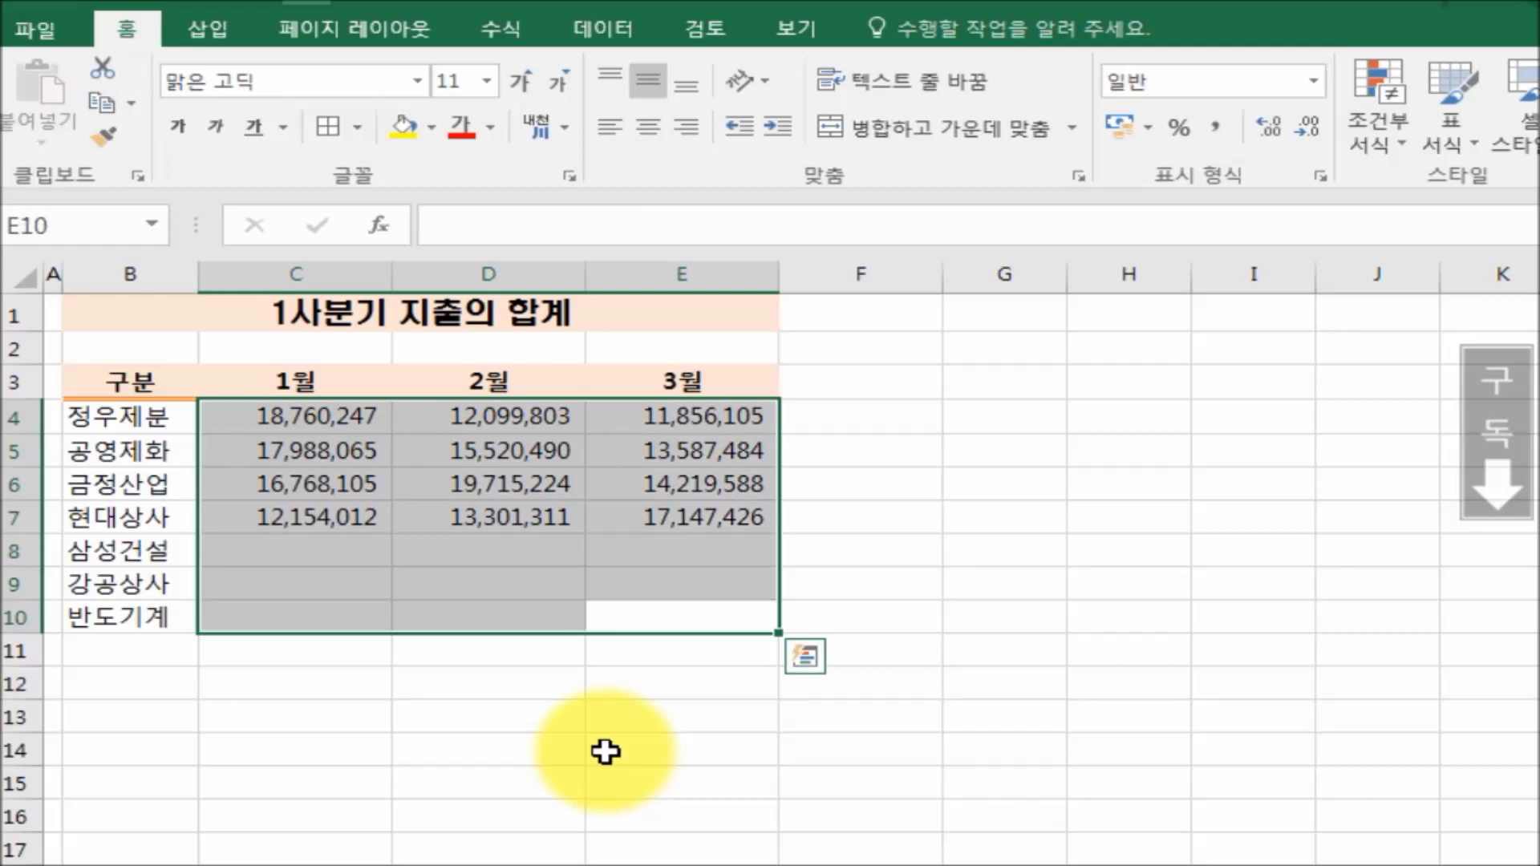
pyautogui.press('Return')
pyautogui.press('Return')
pyautogui.press('Return')
pyautogui.press('Return')
pyautogui.press('Return')
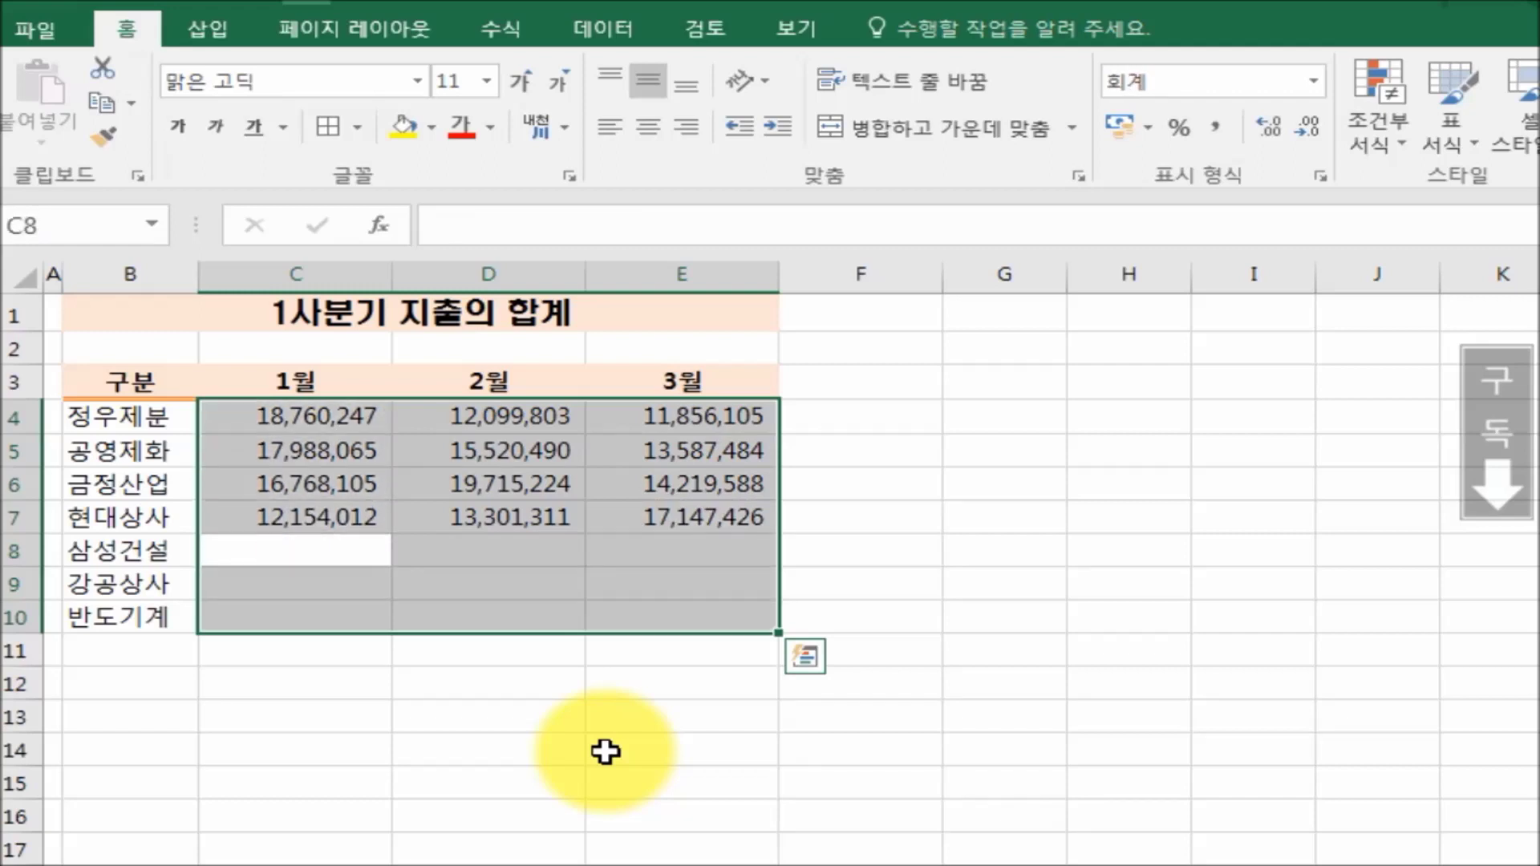
pyautogui.write('122121210')
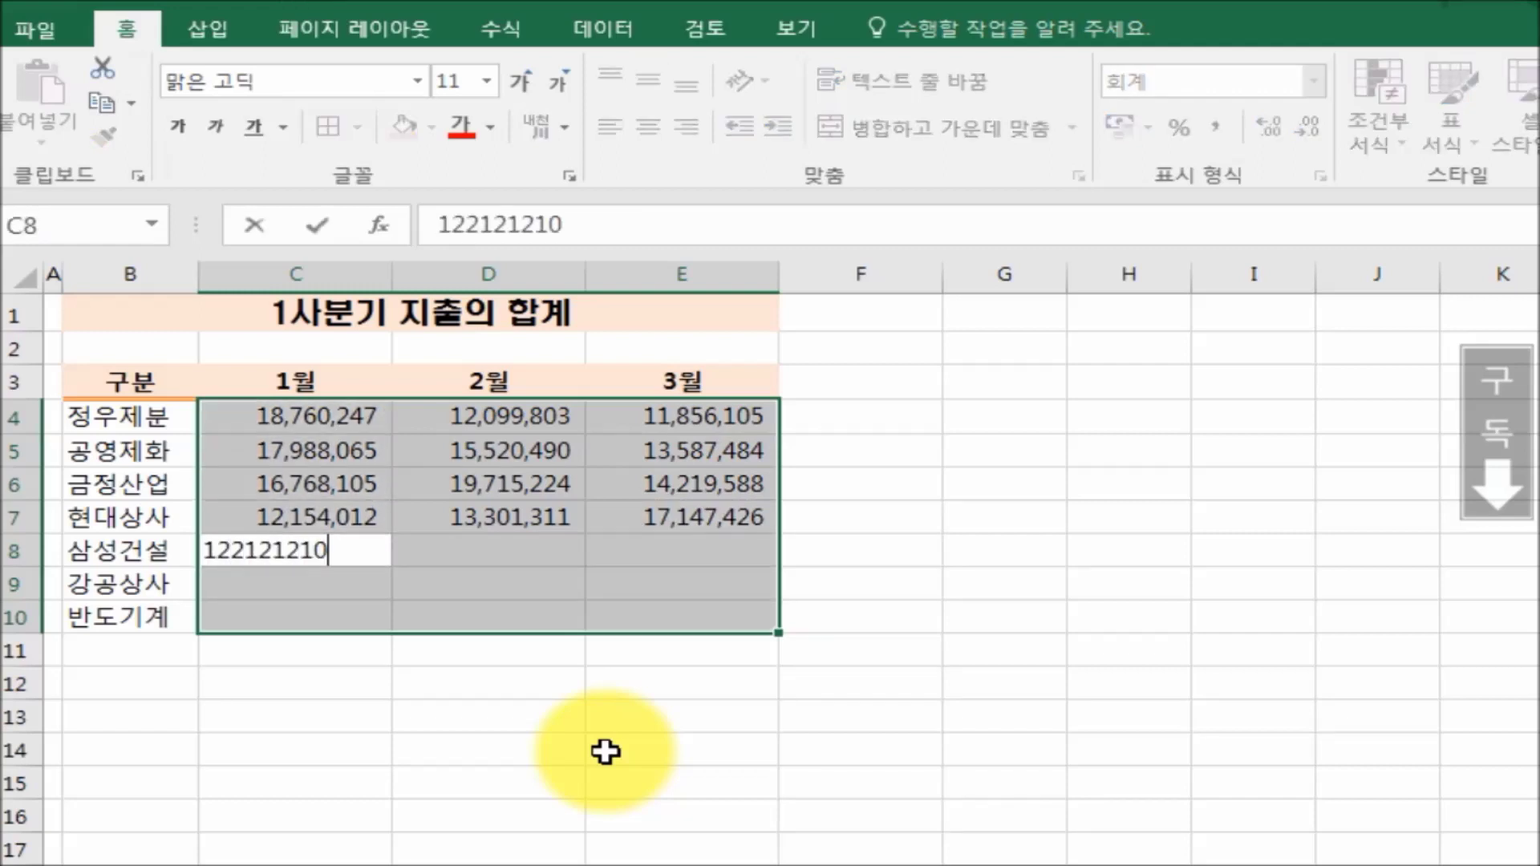
pyautogui.press('Down')
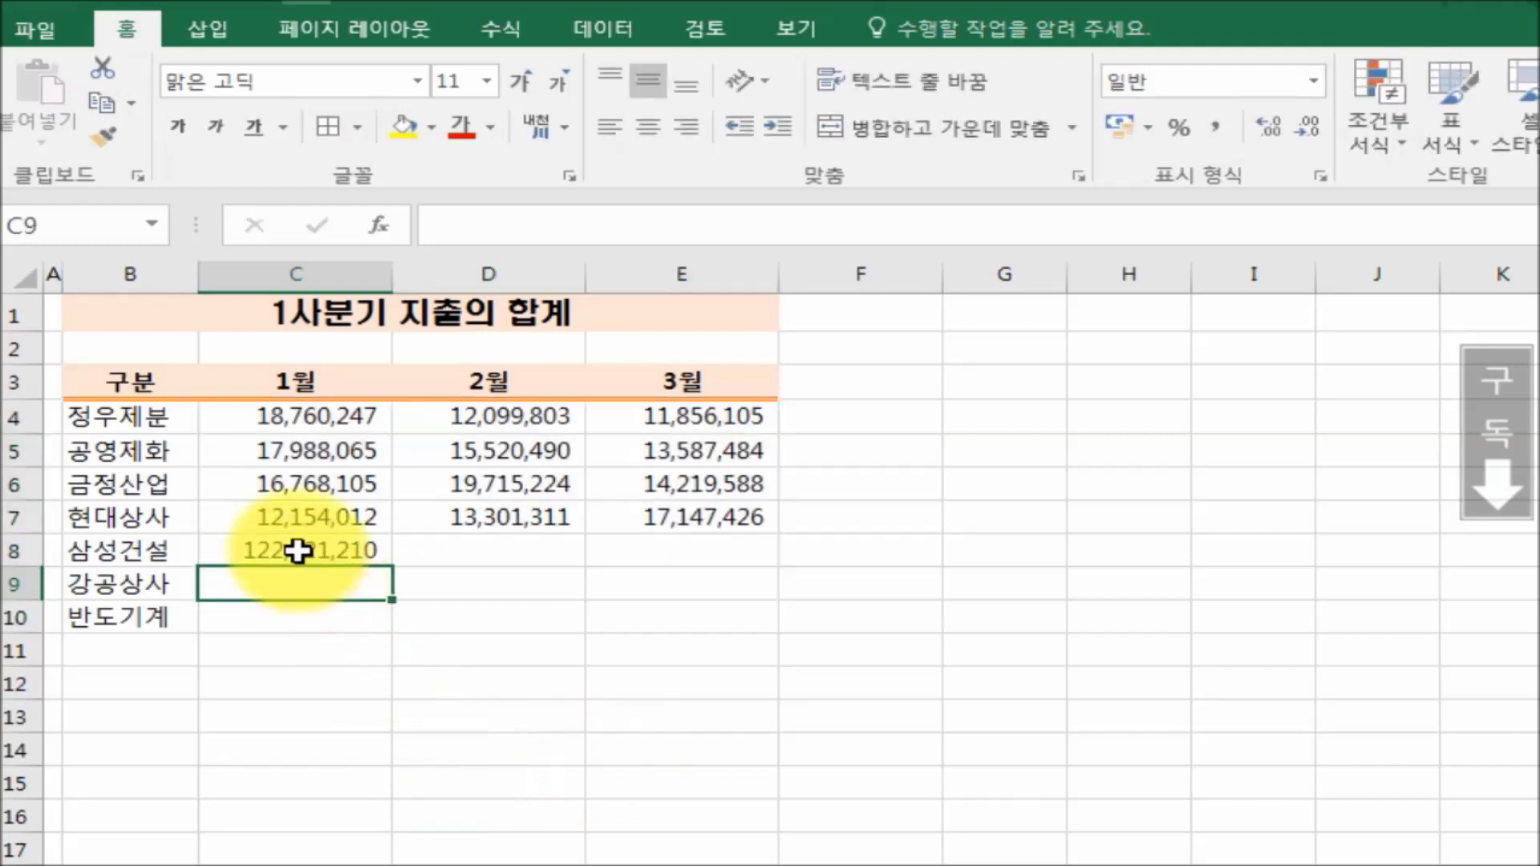
pyautogui.doubleClick(258, 417)
pyautogui.click(567, 715)
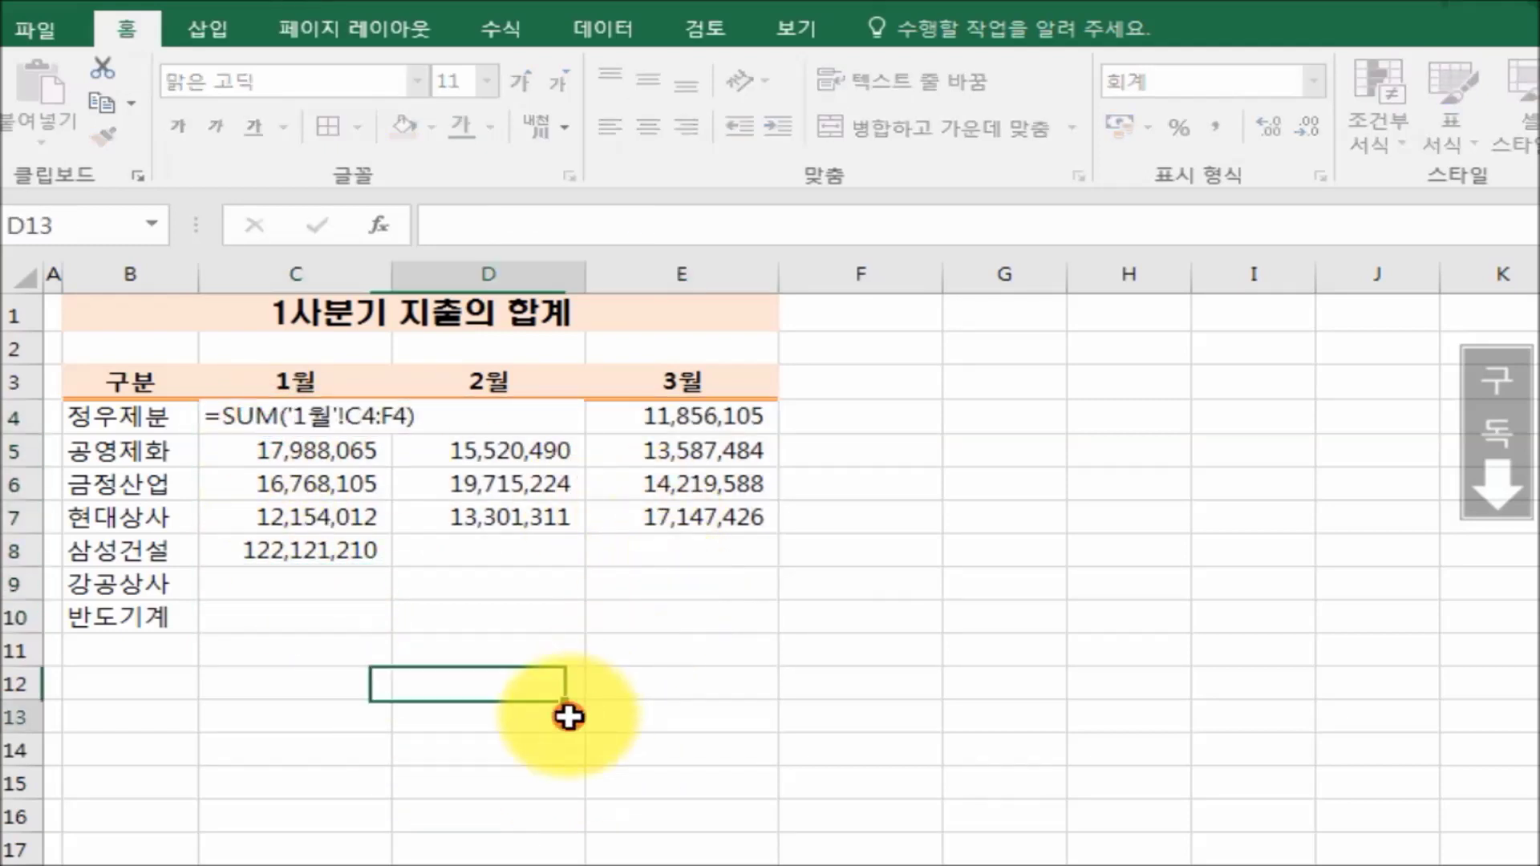
pyautogui.moveTo(292, 420)
pyautogui.mouseDown()
pyautogui.moveTo(591, 564)
pyautogui.moveTo(630, 617)
pyautogui.mouseUp()
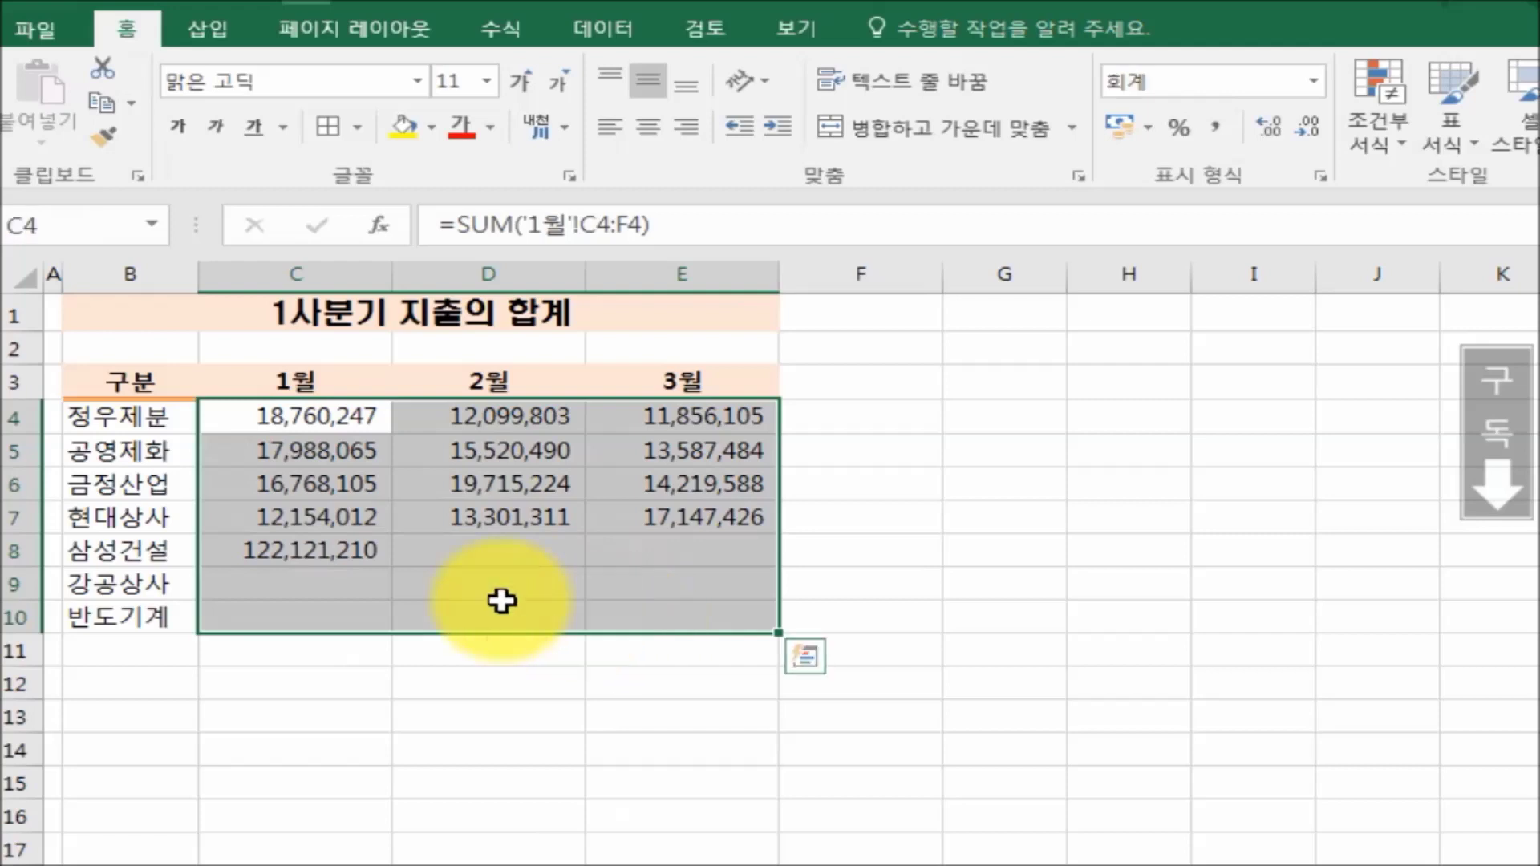
pyautogui.moveTo(306, 414); pyautogui.dragTo(627, 613)
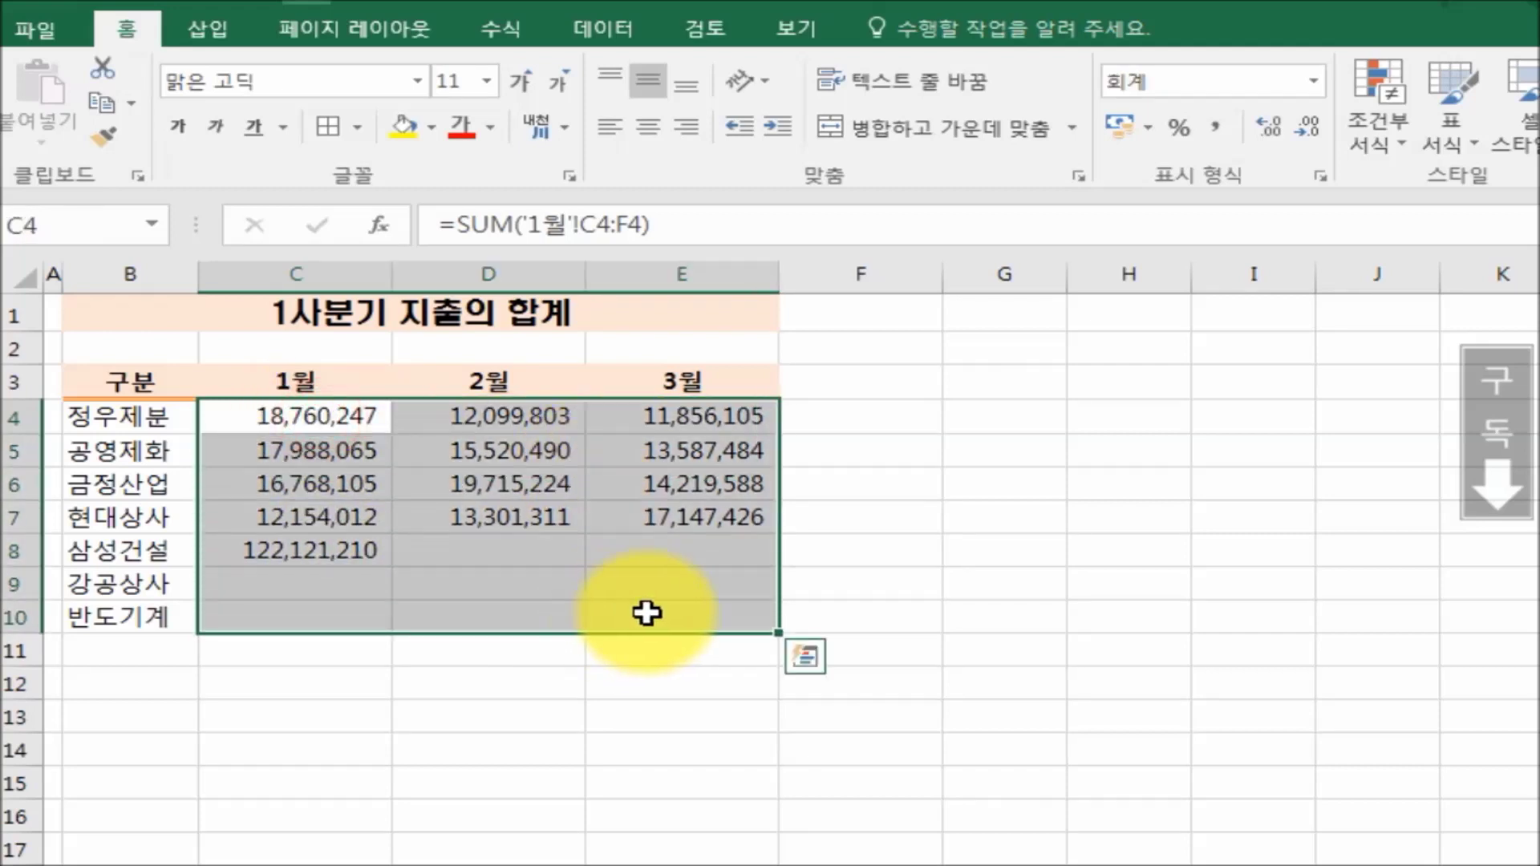
pyautogui.press('Return')
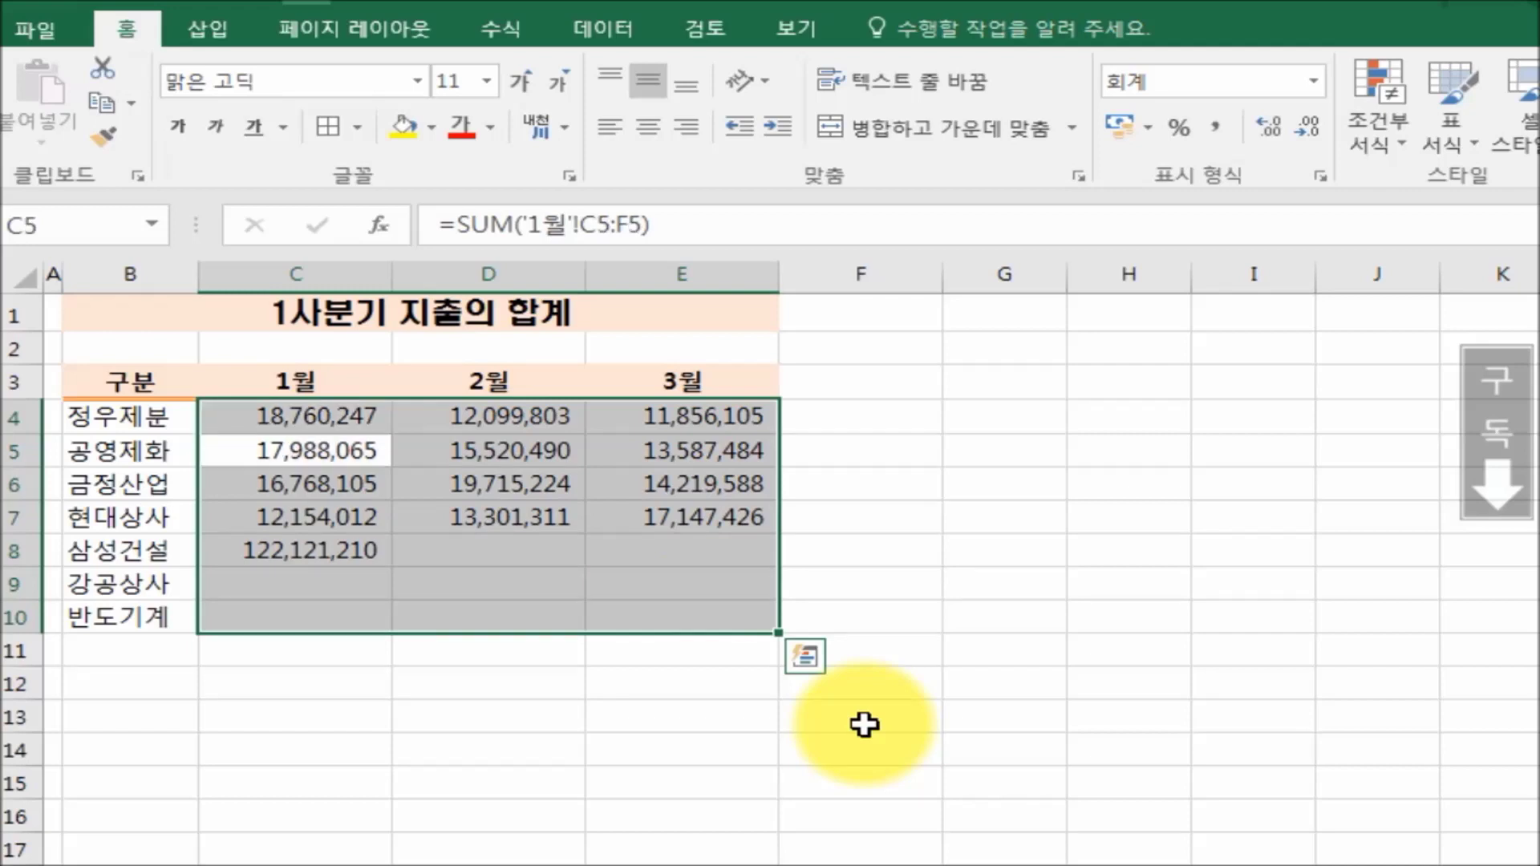
pyautogui.press('Return')
pyautogui.press('Return')
pyautogui.press('Return')
pyautogui.press('Return')
pyautogui.press('Return')
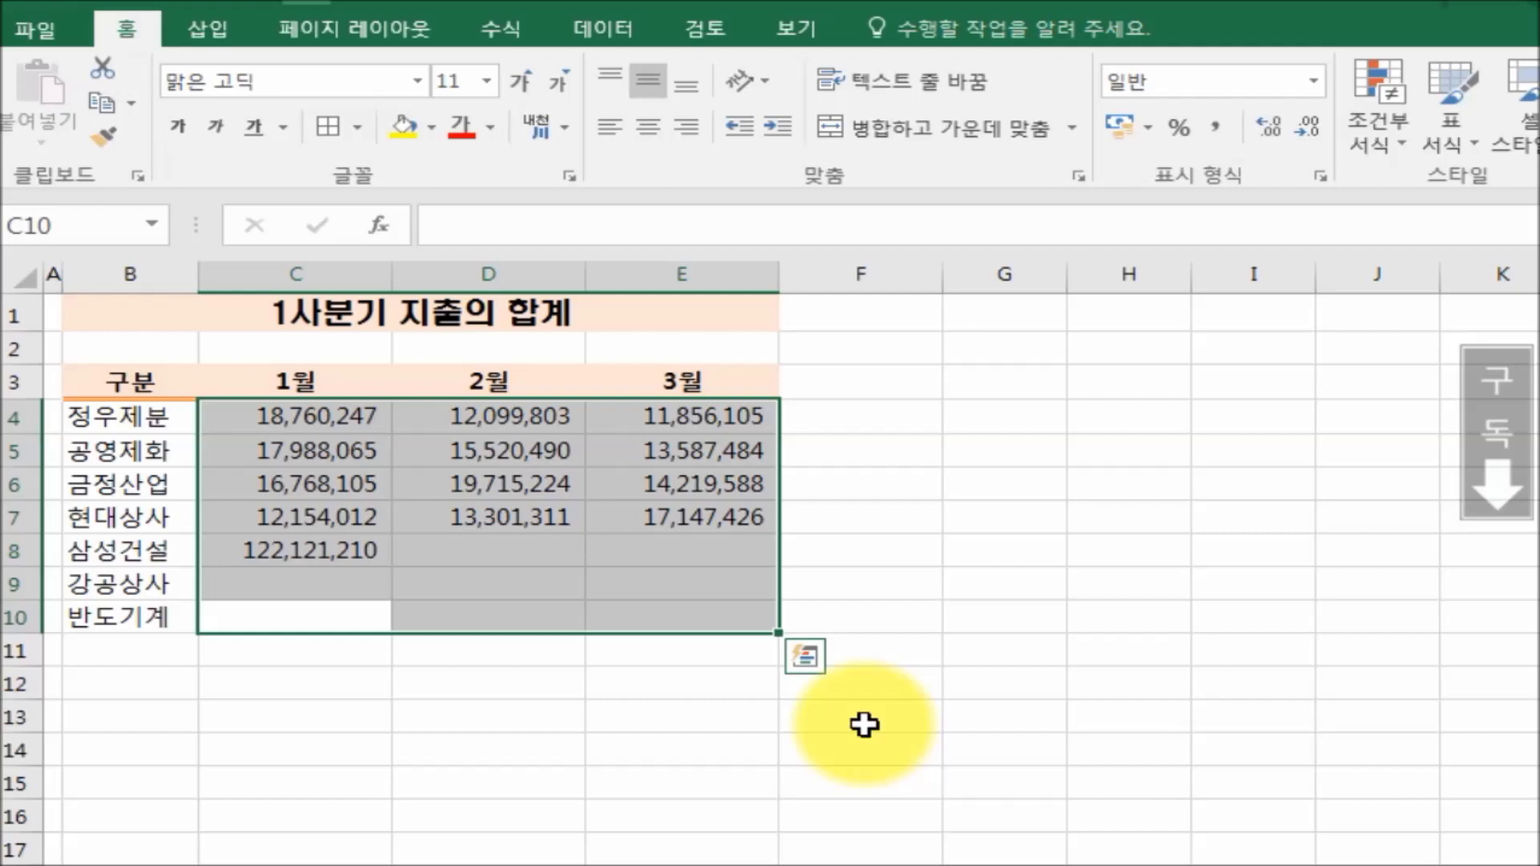
pyautogui.hotkey('shift', 'Return')
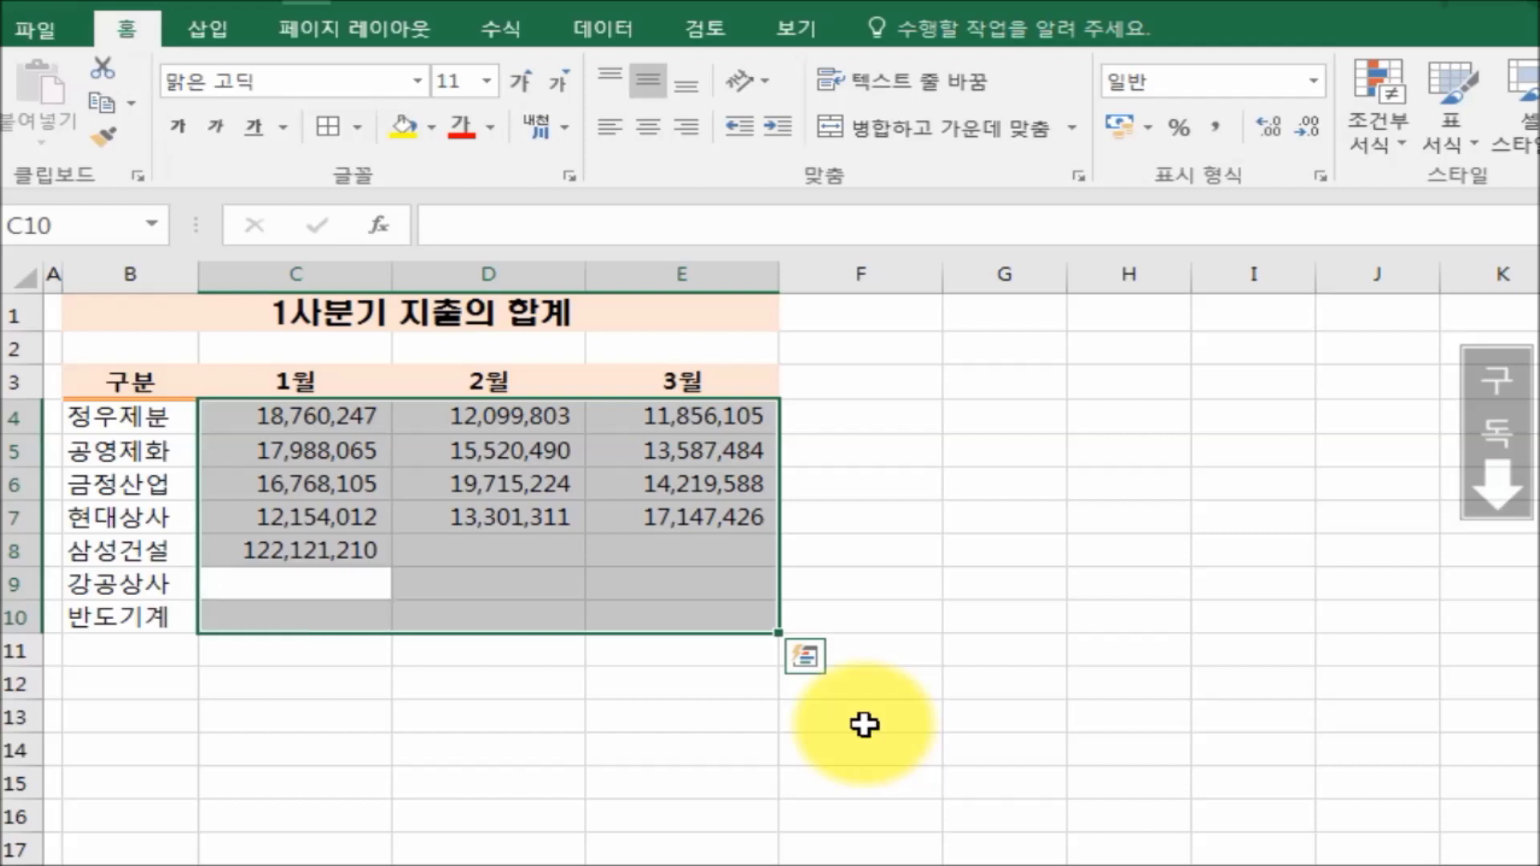
pyautogui.hotkey('shift', 'Return')
pyautogui.hotkey('shift', 'Return')
pyautogui.hotkey('shift', 'Return')
pyautogui.hotkey('shift', 'Return')
pyautogui.hotkey('shift', 'Return')
pyautogui.hotkey('shift', 'Return')
pyautogui.hotkey('shift', 'Return')
pyautogui.hotkey('shift', 'Return')
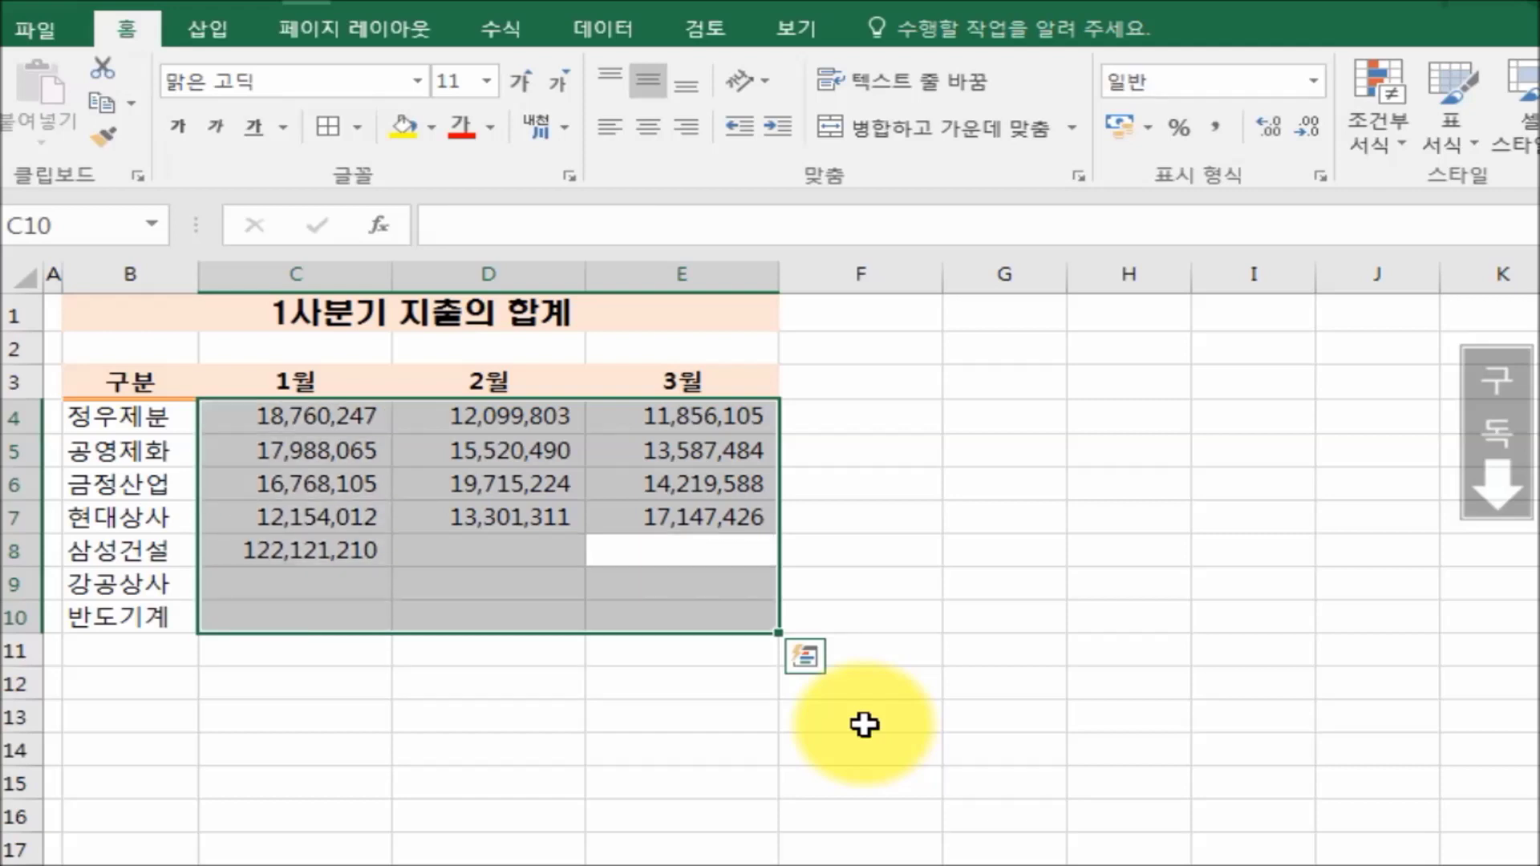
pyautogui.hotkey('shift', 'Return')
pyautogui.hotkey('shift', 'Return')
pyautogui.hotkey('shift', 'Return')
pyautogui.hotkey('shift', 'Return')
pyautogui.hotkey('shift', 'Return')
pyautogui.hotkey('shift', 'Return')
pyautogui.hotkey('shift', 'Return')
pyautogui.hotkey('shift', 'Return')
pyautogui.hotkey('shift', 'Return')
pyautogui.hotkey('shift', 'Return')
pyautogui.hotkey('shift', 'Return')
pyautogui.hotkey('shift', 'Return')
pyautogui.hotkey('shift', 'Return')
pyautogui.hotkey('shift', 'Return')
pyautogui.hotkey('shift', 'Return')
pyautogui.hotkey('shift', 'Return')
pyautogui.hotkey('shift', 'Return')
pyautogui.hotkey('shift', 'Return')
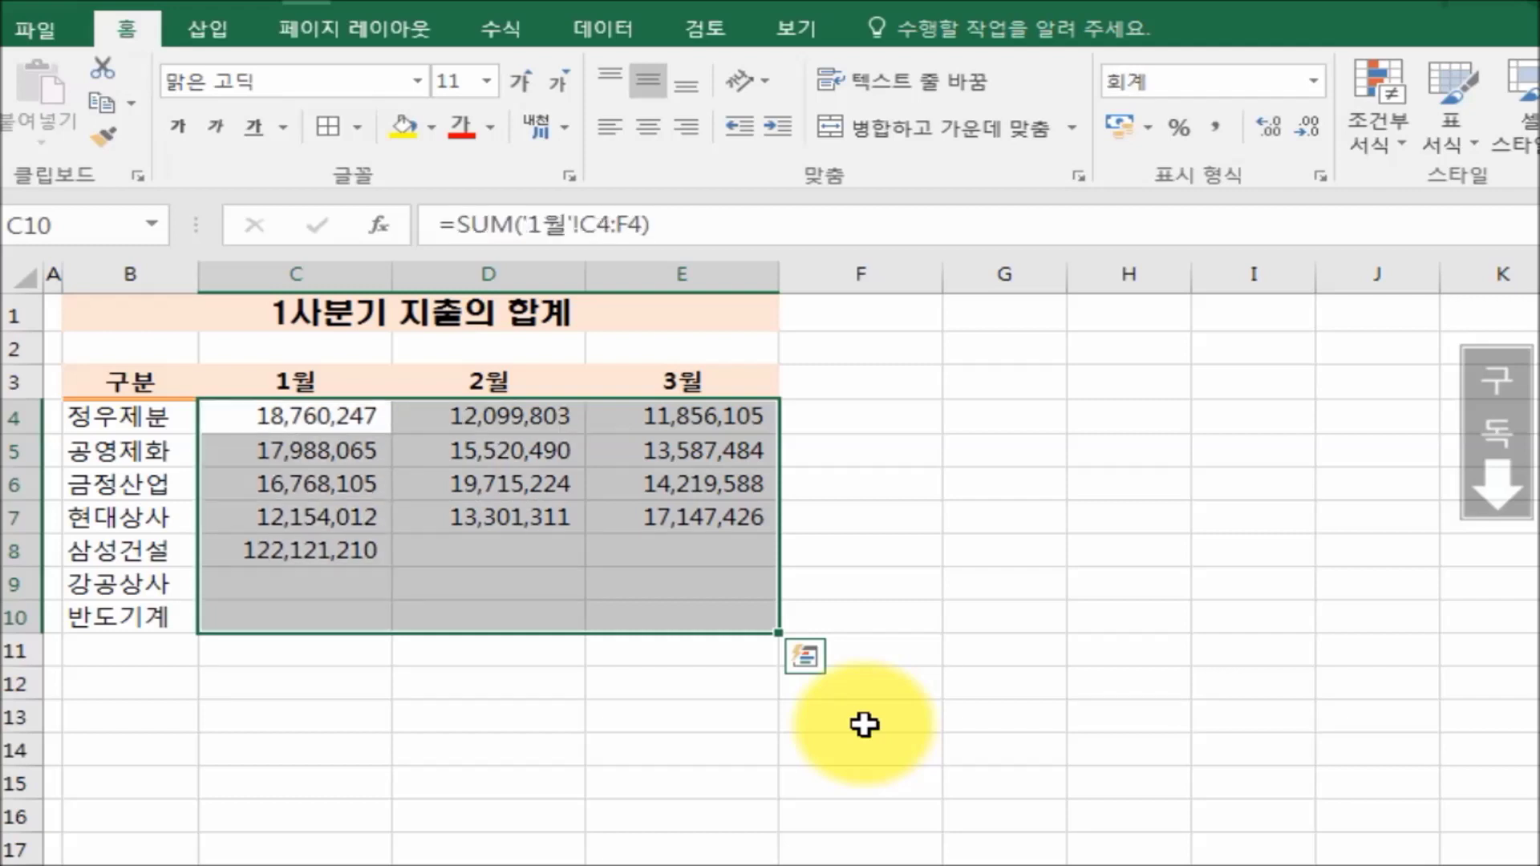
pyautogui.hotkey('shift', 'Return')
pyautogui.hotkey('shift', 'Return')
pyautogui.hotkey('shift', 'Return')
pyautogui.hotkey('shift', 'Return')
pyautogui.hotkey('shift', 'Return')
pyautogui.hotkey('shift', 'Return')
pyautogui.hotkey('shift', 'Return')
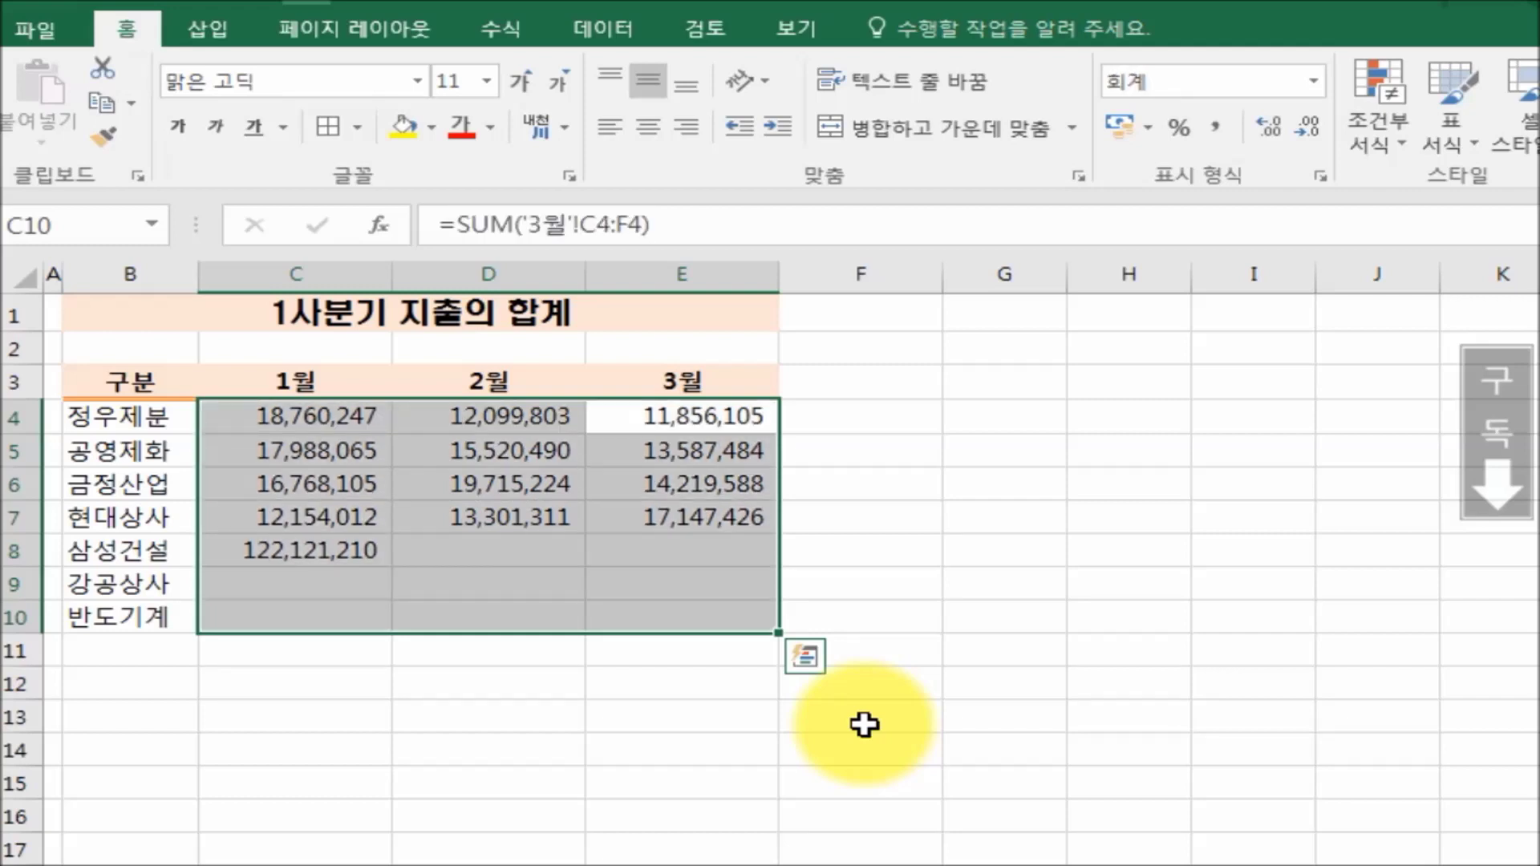
pyautogui.hotkey('shift', 'Return')
pyautogui.hotkey('shift', 'Return')
pyautogui.write('2525255252')
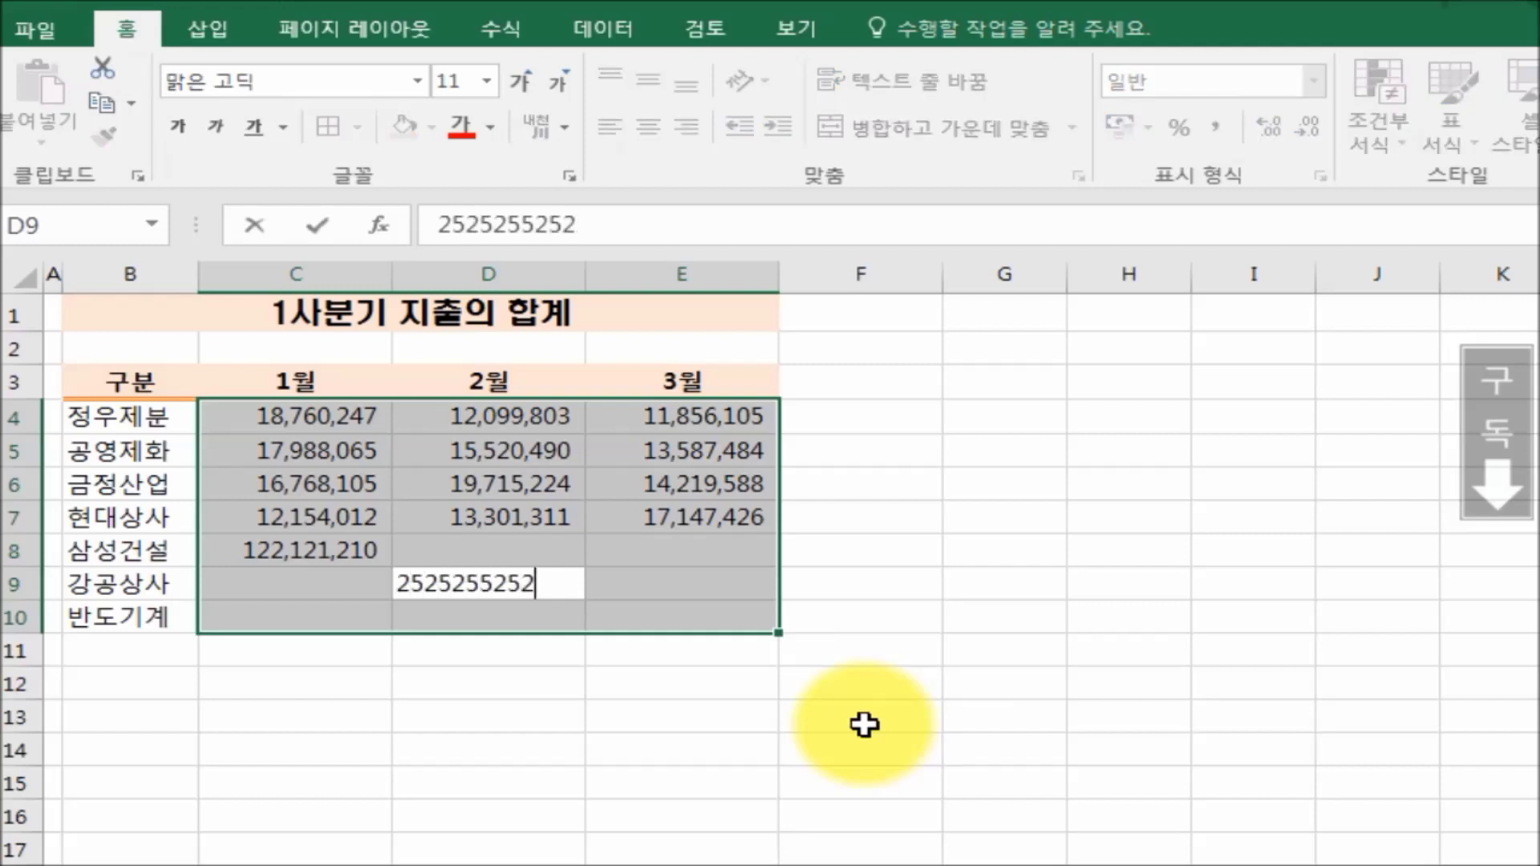
pyautogui.hotkey('ctrl', 'Return')
pyautogui.hotkey('shift', 'Return')
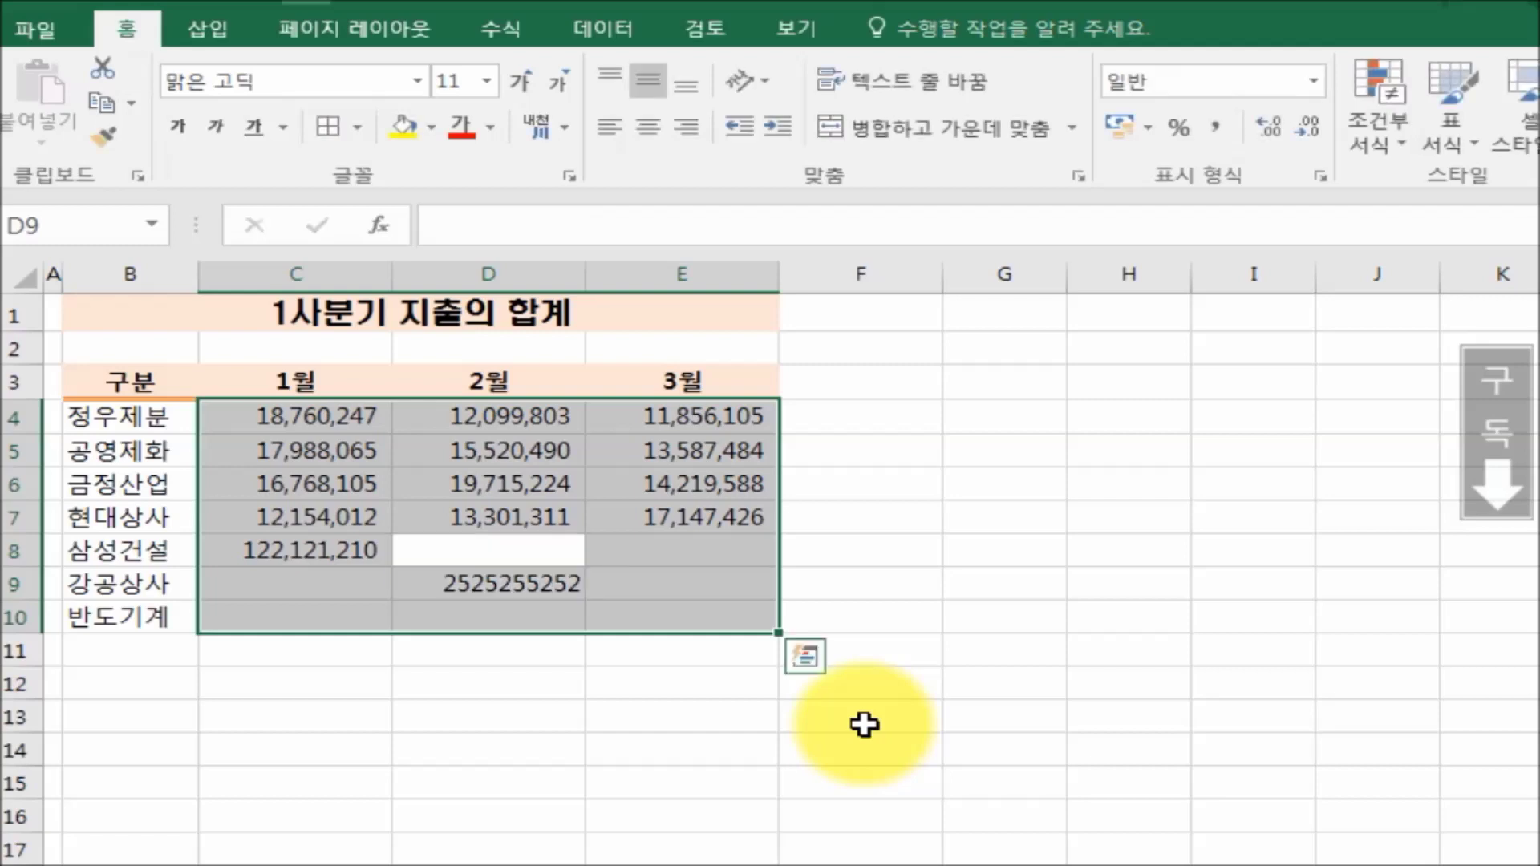
pyautogui.write('54545151')
pyautogui.hotkey('ctrl', 'Return')
pyautogui.hotkey('shift', 'Return')
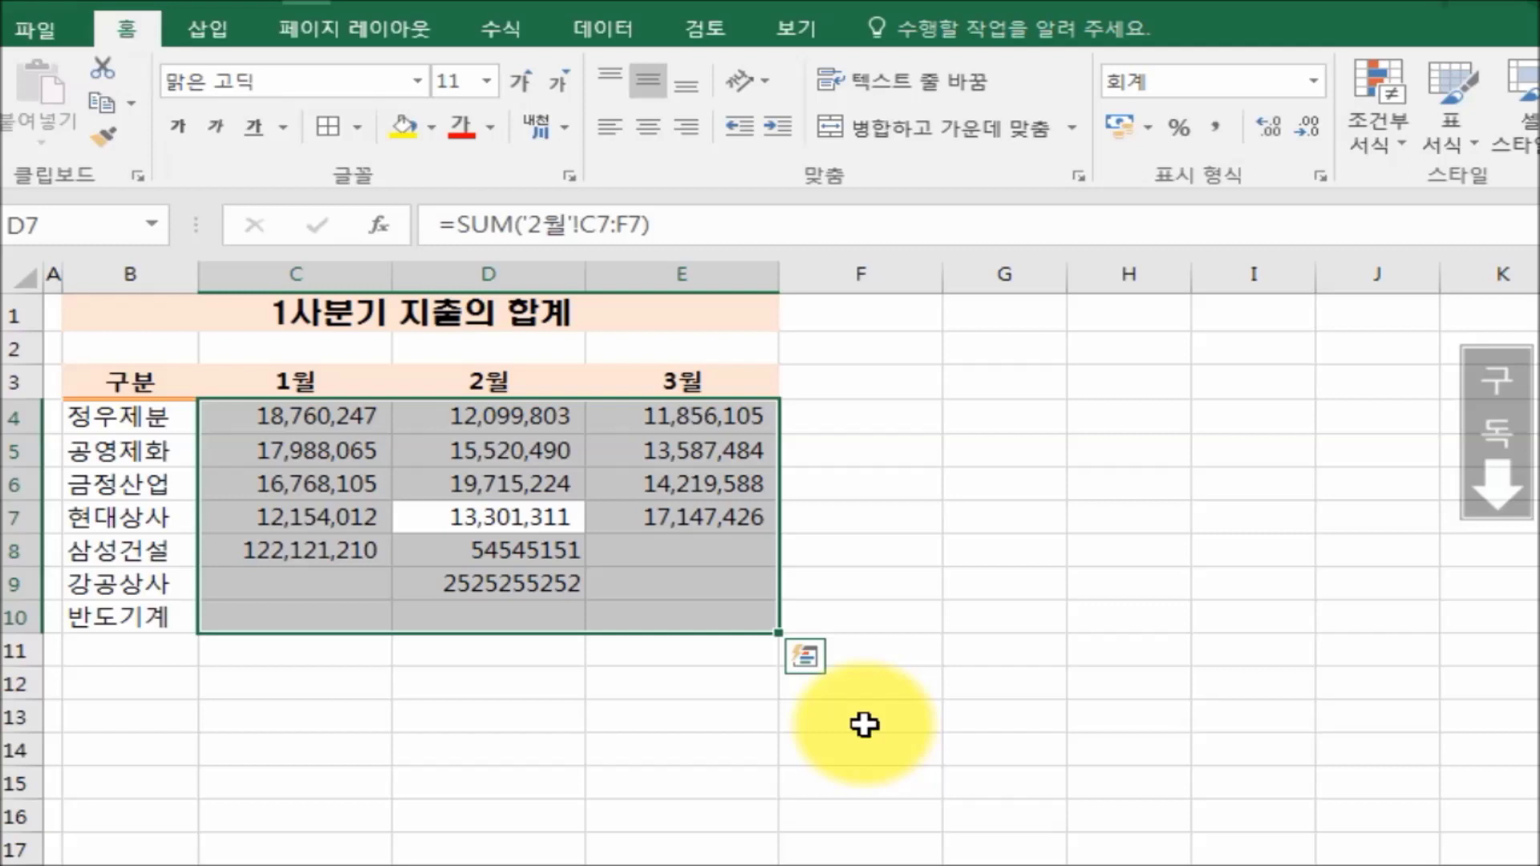
# Enter 5251525 in E8, 63621525 in C9, 855845 in E9 and begin 52552 in C10
pyautogui.press('Tab')
pyautogui.press('Tab')
pyautogui.press('Tab')
pyautogui.press('Tab')
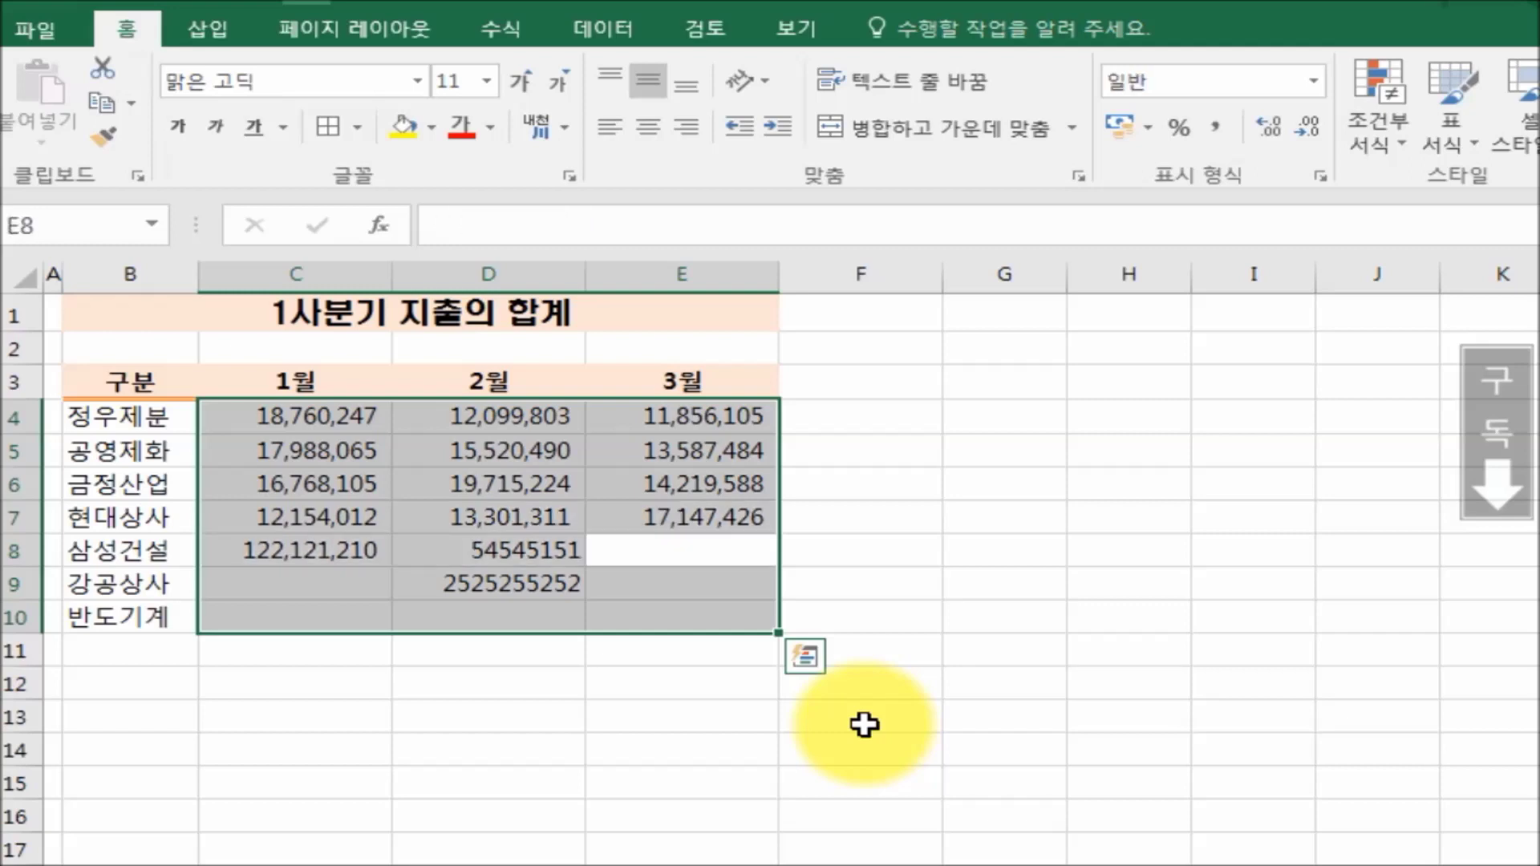
pyautogui.write('5251525')
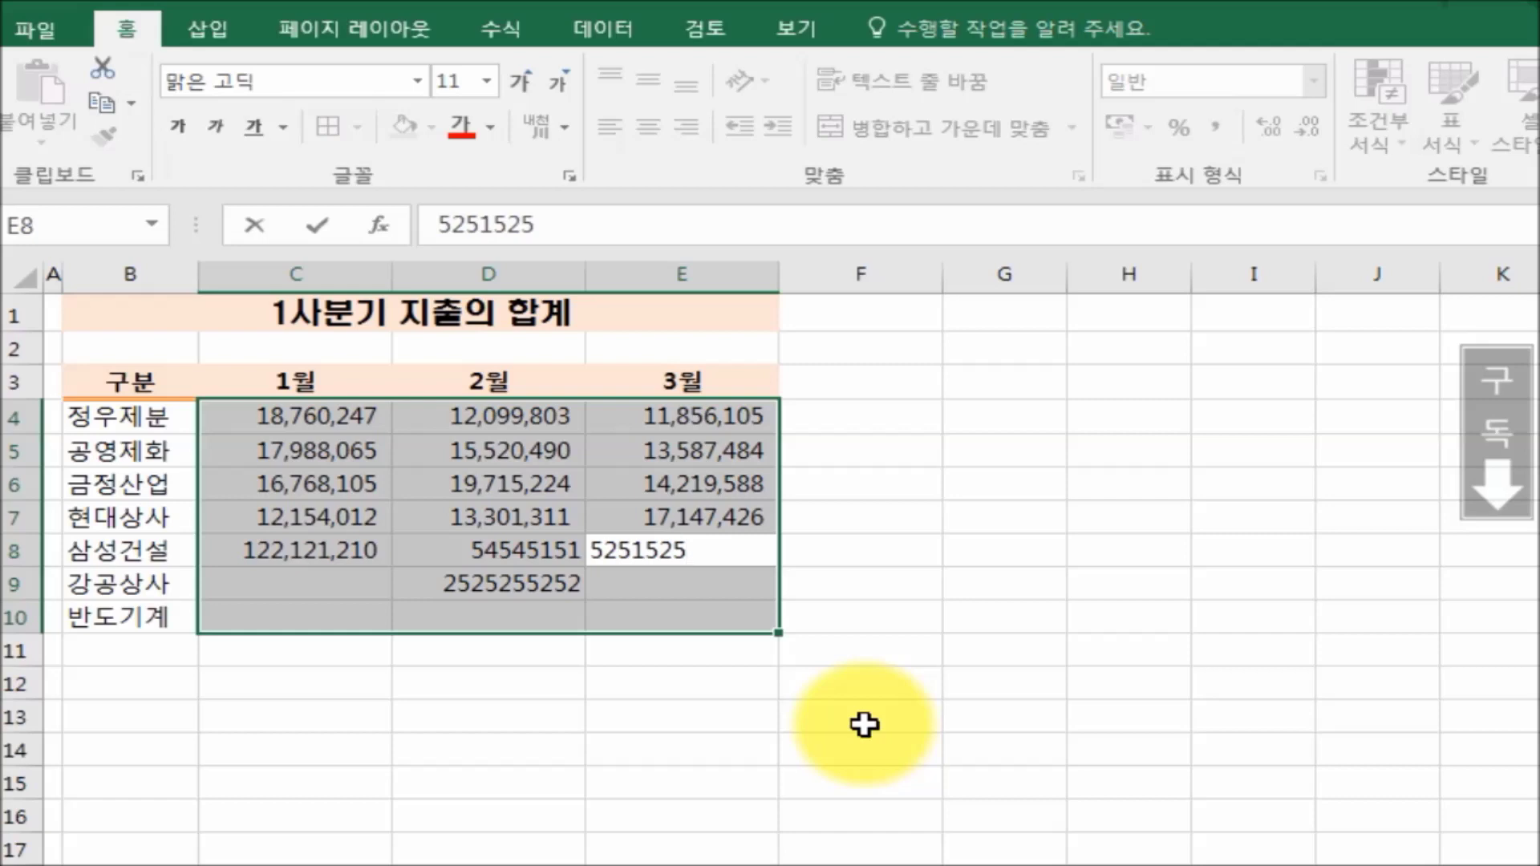
pyautogui.press('Tab')
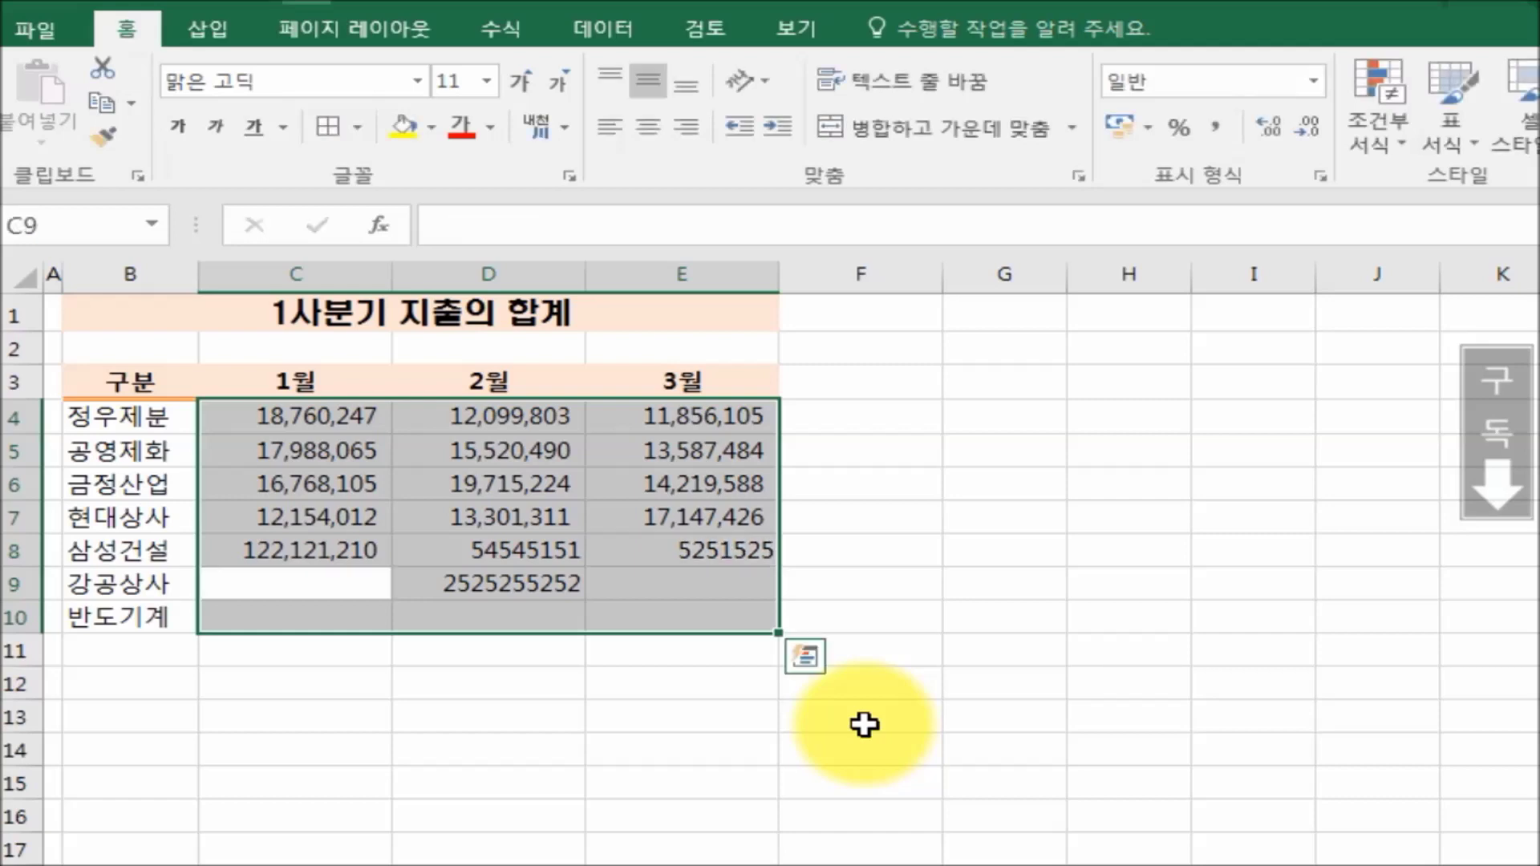
pyautogui.write('63621525')
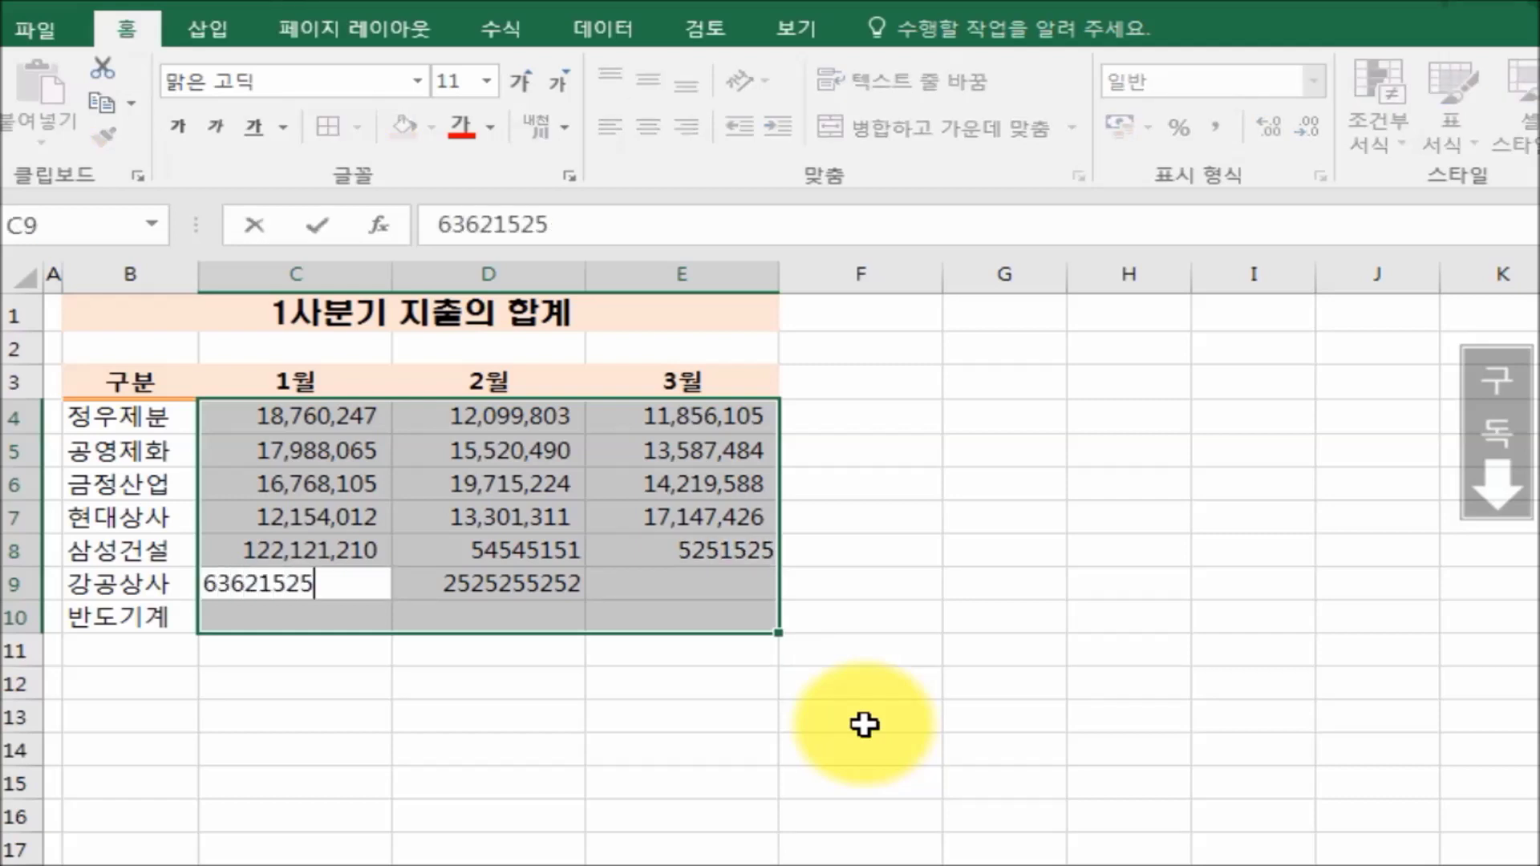
pyautogui.press('Tab')
pyautogui.press('Tab')
pyautogui.write('855845')
pyautogui.press('Tab')
pyautogui.write('52552')
pyautogui.press('Tab')
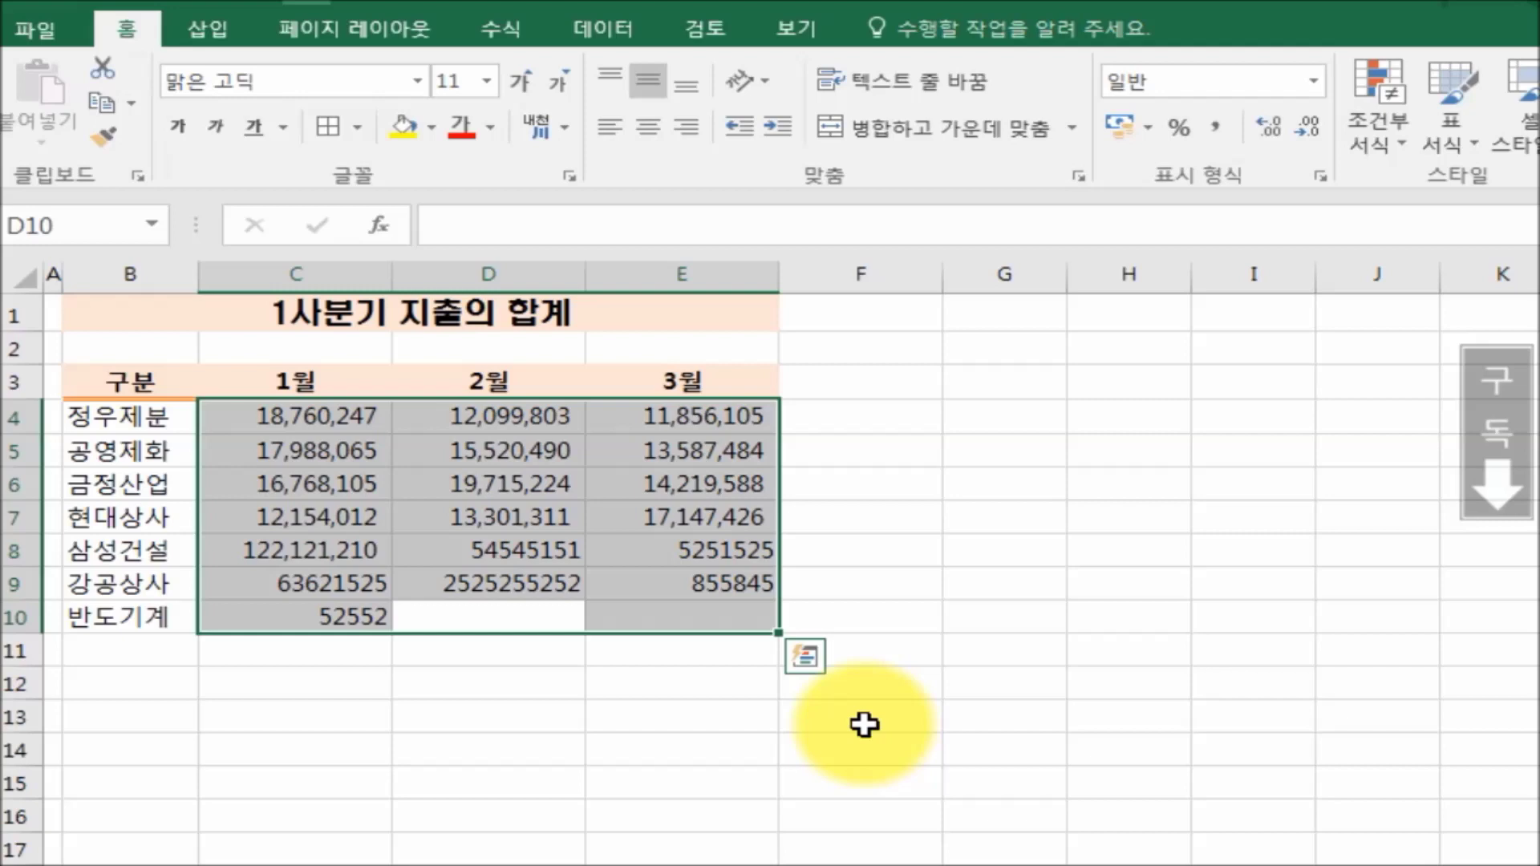
# Finish the 반도기계 row with 52552, 85858585 and 525152515 in C10:E10
pyautogui.hotkey('shift', 'Tab')
pyautogui.hotkey('shift', 'Tab')
pyautogui.hotkey('shift', 'Tab')
pyautogui.hotkey('shift', 'Tab')
pyautogui.hotkey('shift', 'Tab')
pyautogui.hotkey('shift', 'Tab')
pyautogui.hotkey('shift', 'Tab')
pyautogui.hotkey('shift', 'Tab')
pyautogui.hotkey('shift', 'Tab')
pyautogui.hotkey('shift', 'Tab')
pyautogui.hotkey('shift', 'Tab')
pyautogui.hotkey('shift', 'Tab')
pyautogui.hotkey('shift', 'Tab')
pyautogui.hotkey('shift', 'Tab')
pyautogui.hotkey('shift', 'Tab')
pyautogui.hotkey('shift', 'Tab')
pyautogui.hotkey('shift', 'Tab')
pyautogui.hotkey('shift', 'Tab')
pyautogui.hotkey('shift', 'Tab')
pyautogui.hotkey('shift', 'Tab')
pyautogui.hotkey('shift', 'Tab')
pyautogui.write('85858585')
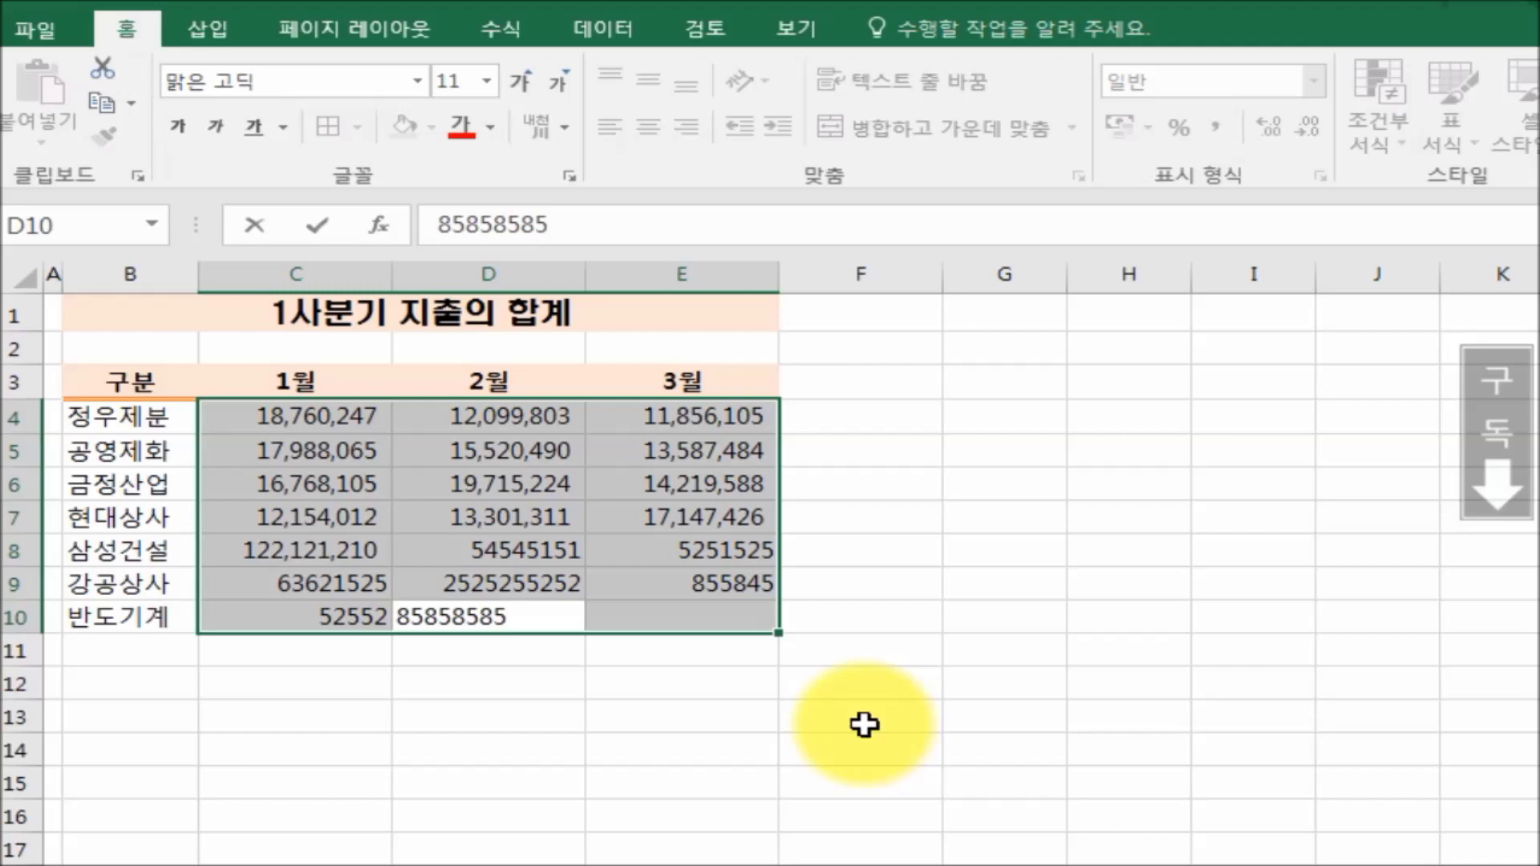
pyautogui.press('Tab')
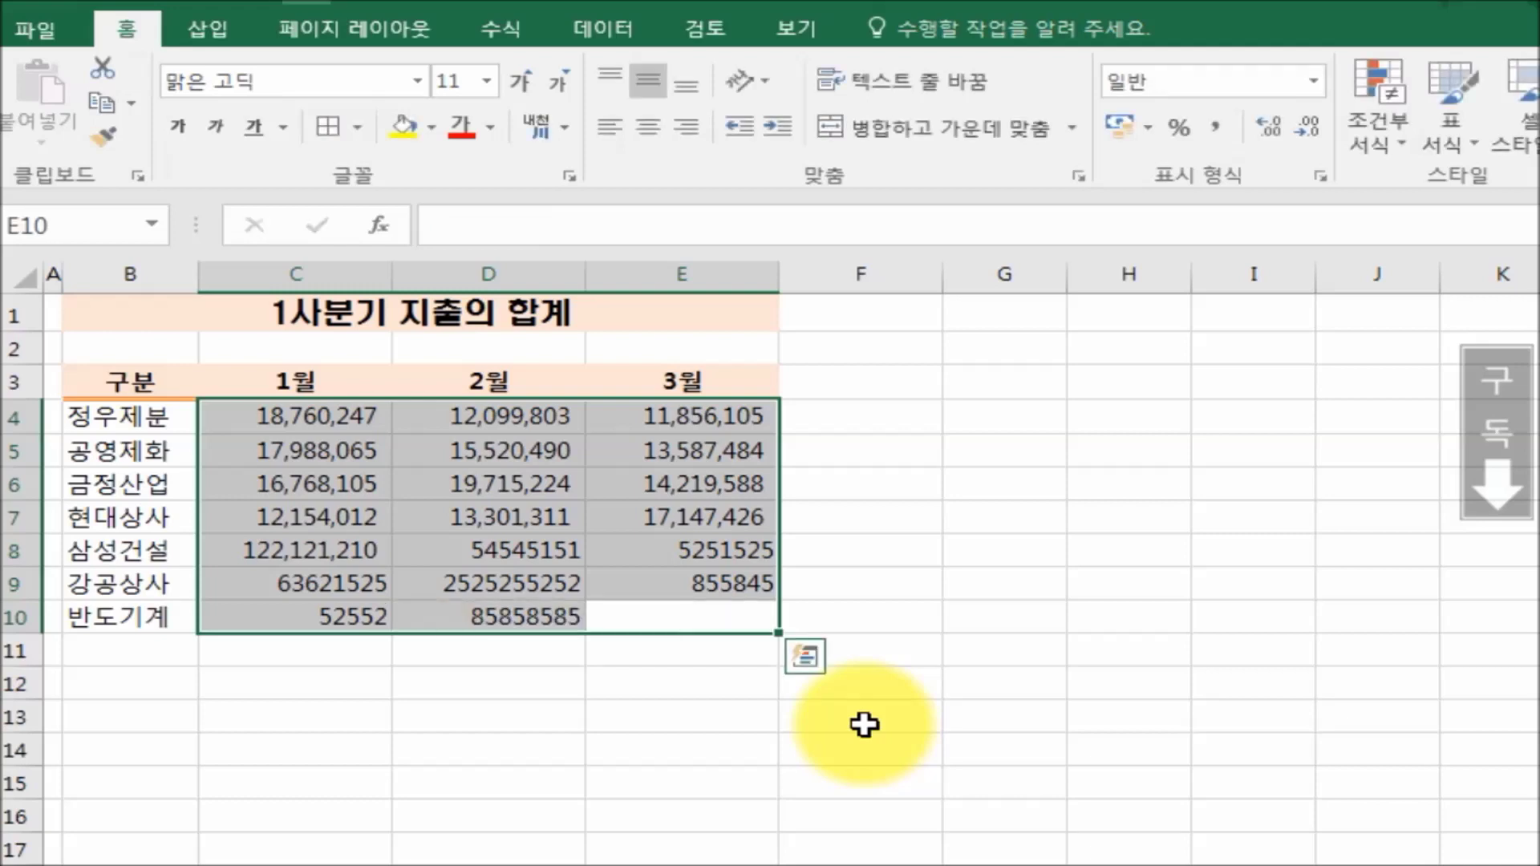
pyautogui.write('525152515')
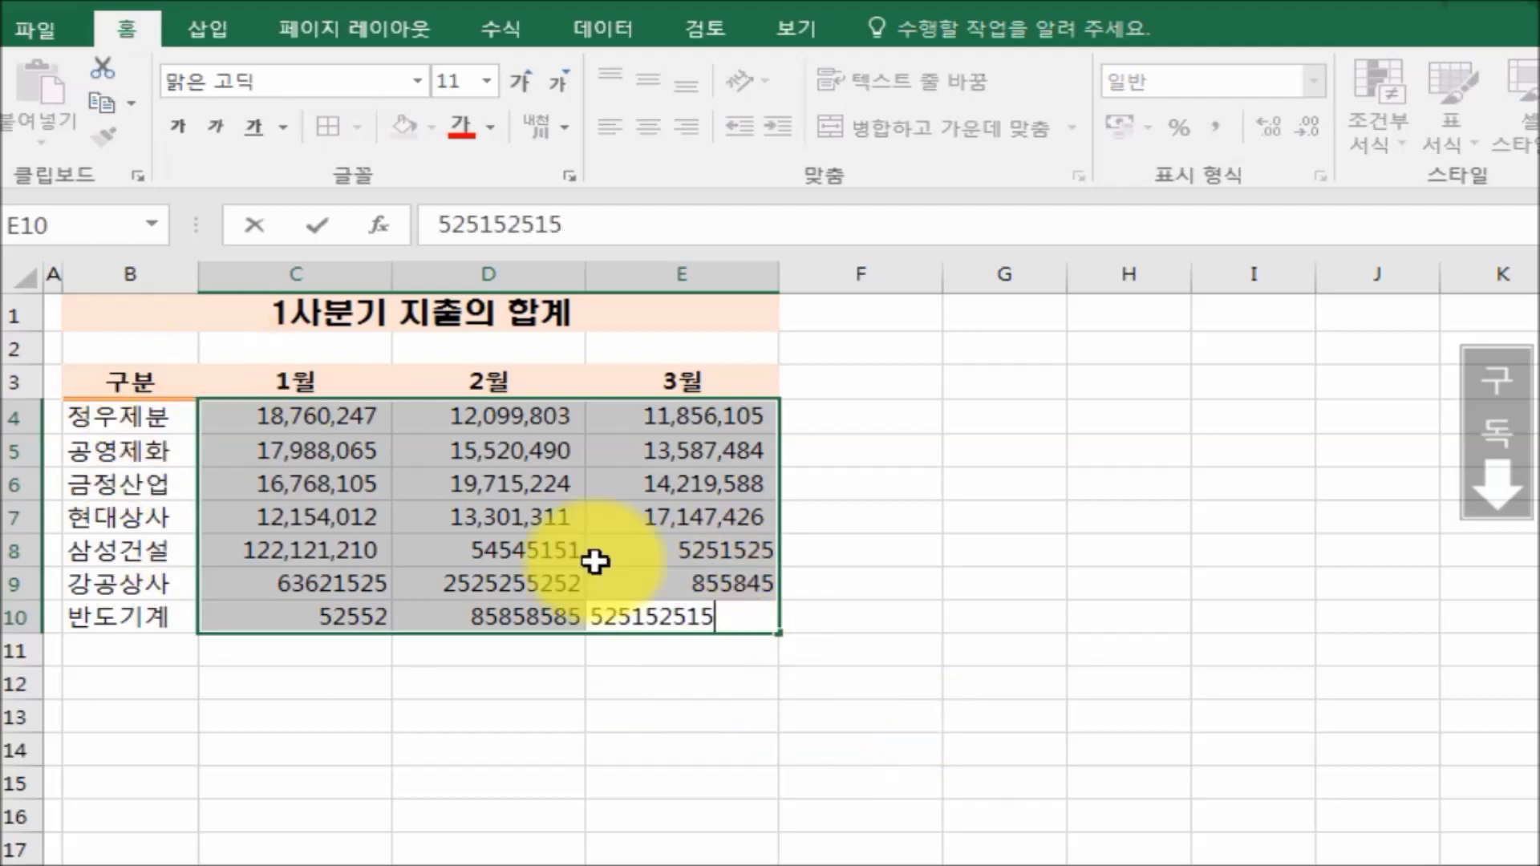
pyautogui.click(1018, 656)
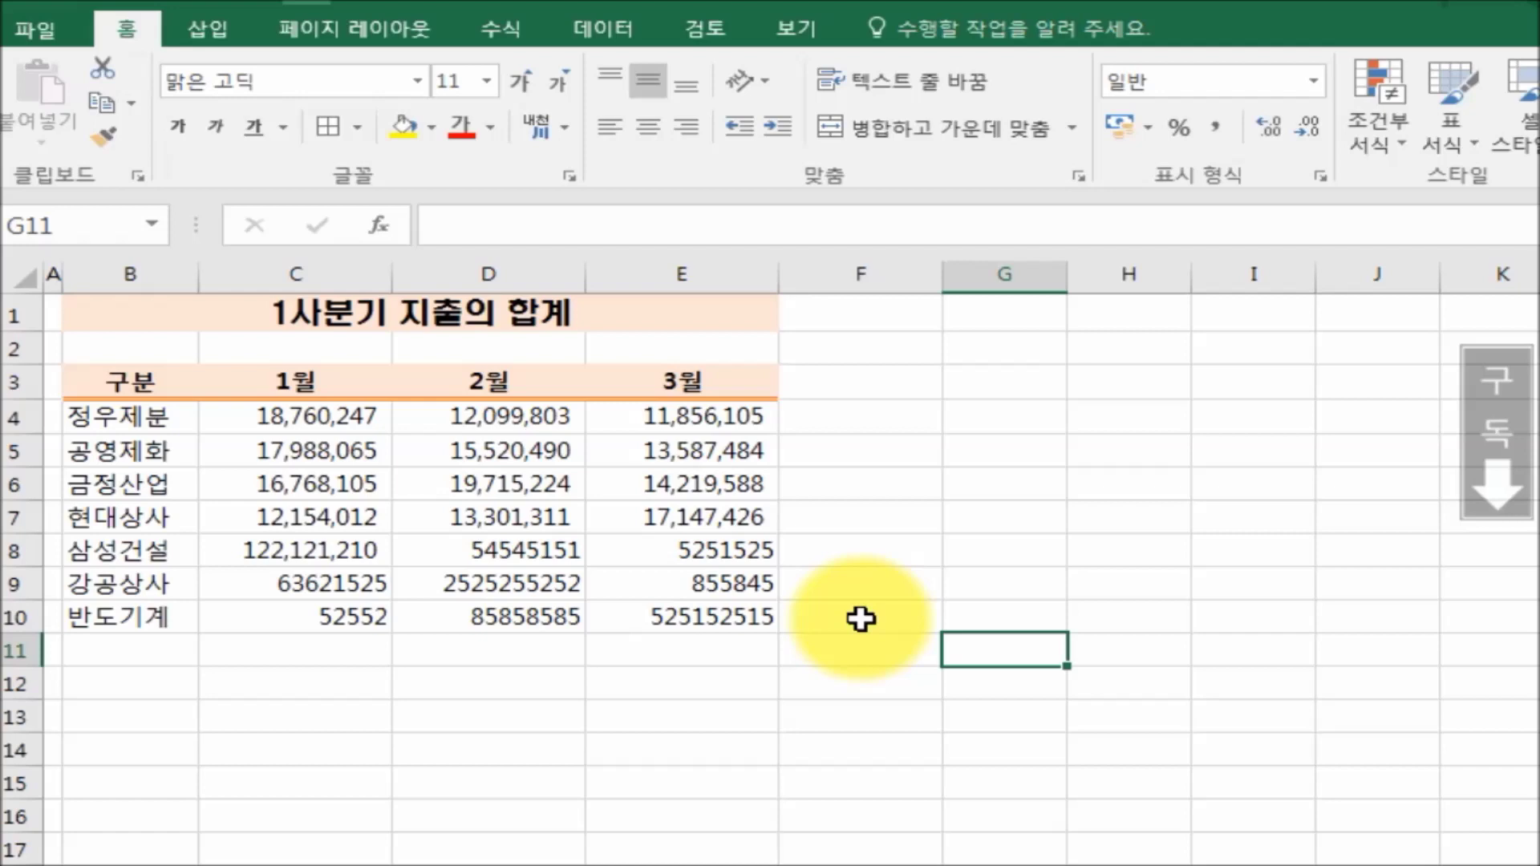
pyautogui.click(666, 589)
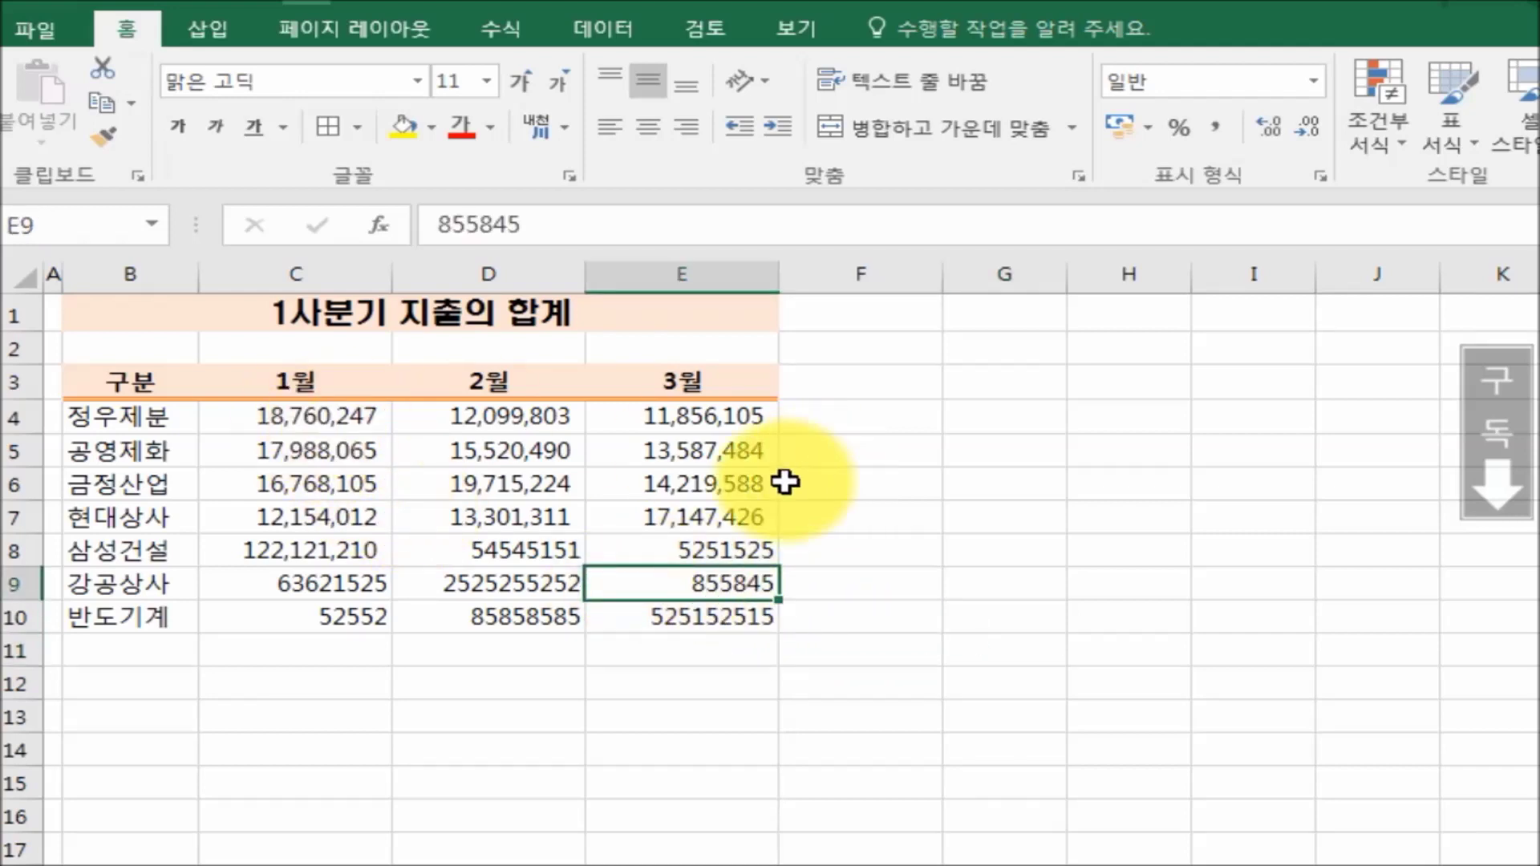
pyautogui.press('Left')
pyautogui.press('Up')
pyautogui.press('Left')
pyautogui.press('Up')
pyautogui.press('Left')
pyautogui.press('Left')
pyautogui.press('Up')
pyautogui.press('Right')
pyautogui.press('Up')
pyautogui.press('Right')
pyautogui.press('Up')
pyautogui.press('Up')
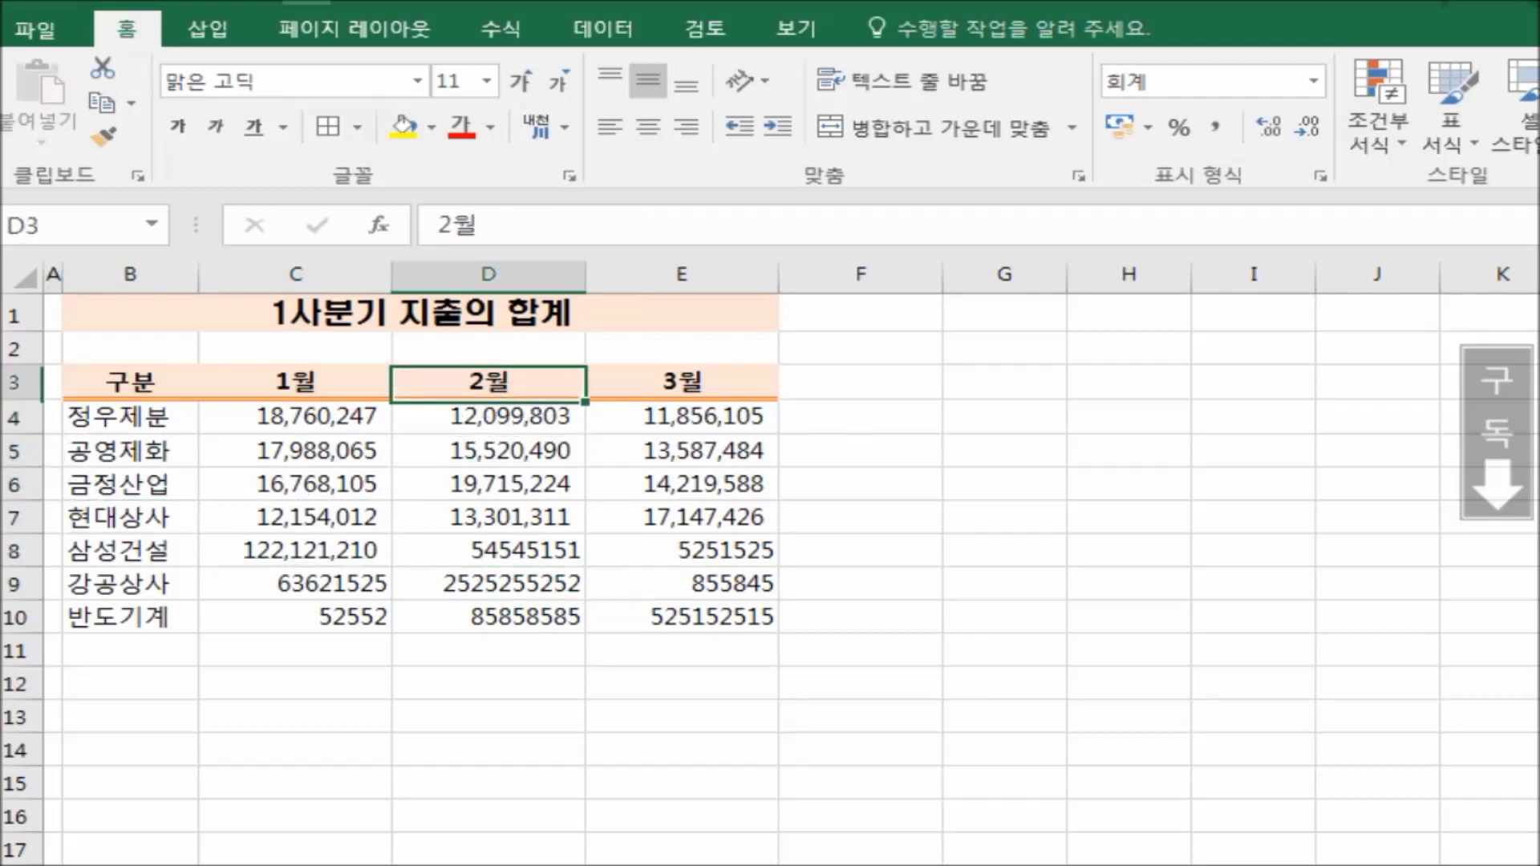
pyautogui.press('Up')
pyautogui.press('Left')
pyautogui.press('Down')
pyautogui.press('Down')
pyautogui.press('Down')
pyautogui.press('Right')
pyautogui.press('Right')
pyautogui.press('Down')
pyautogui.press('Left')
pyautogui.press('Down')
pyautogui.press('Left')
pyautogui.press('Down')
pyautogui.press('Left')
pyautogui.press('Down')
pyautogui.press('Right')
pyautogui.press('Left')
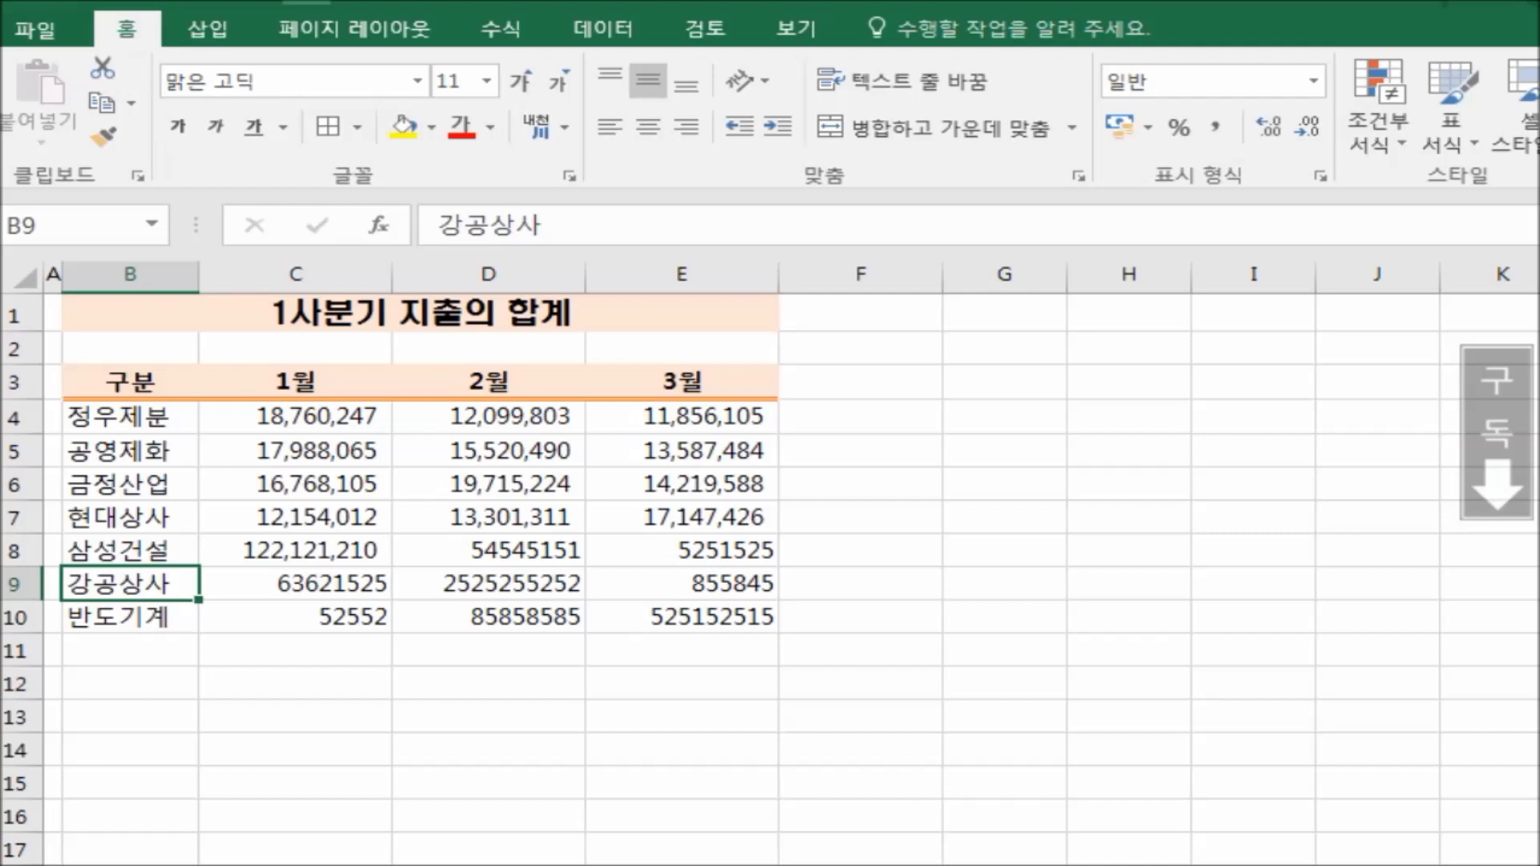
pyautogui.press('Right')
pyautogui.press('Right')
pyautogui.press('Down')
pyautogui.press('Left')
pyautogui.press('Left')
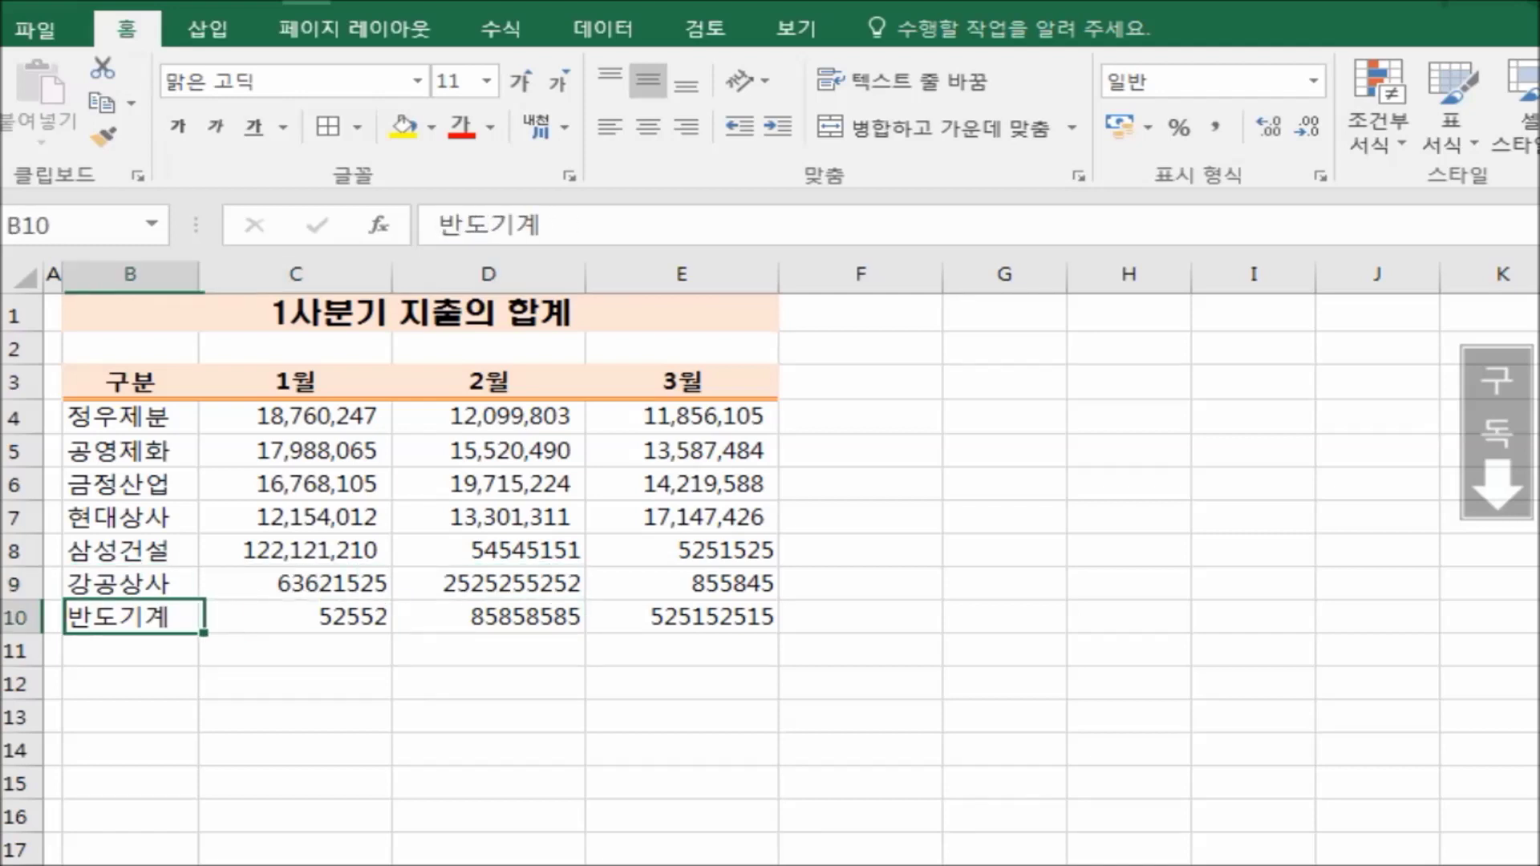
pyautogui.press('Up')
pyautogui.moveTo(241, 413); pyautogui.dragTo(696, 624)
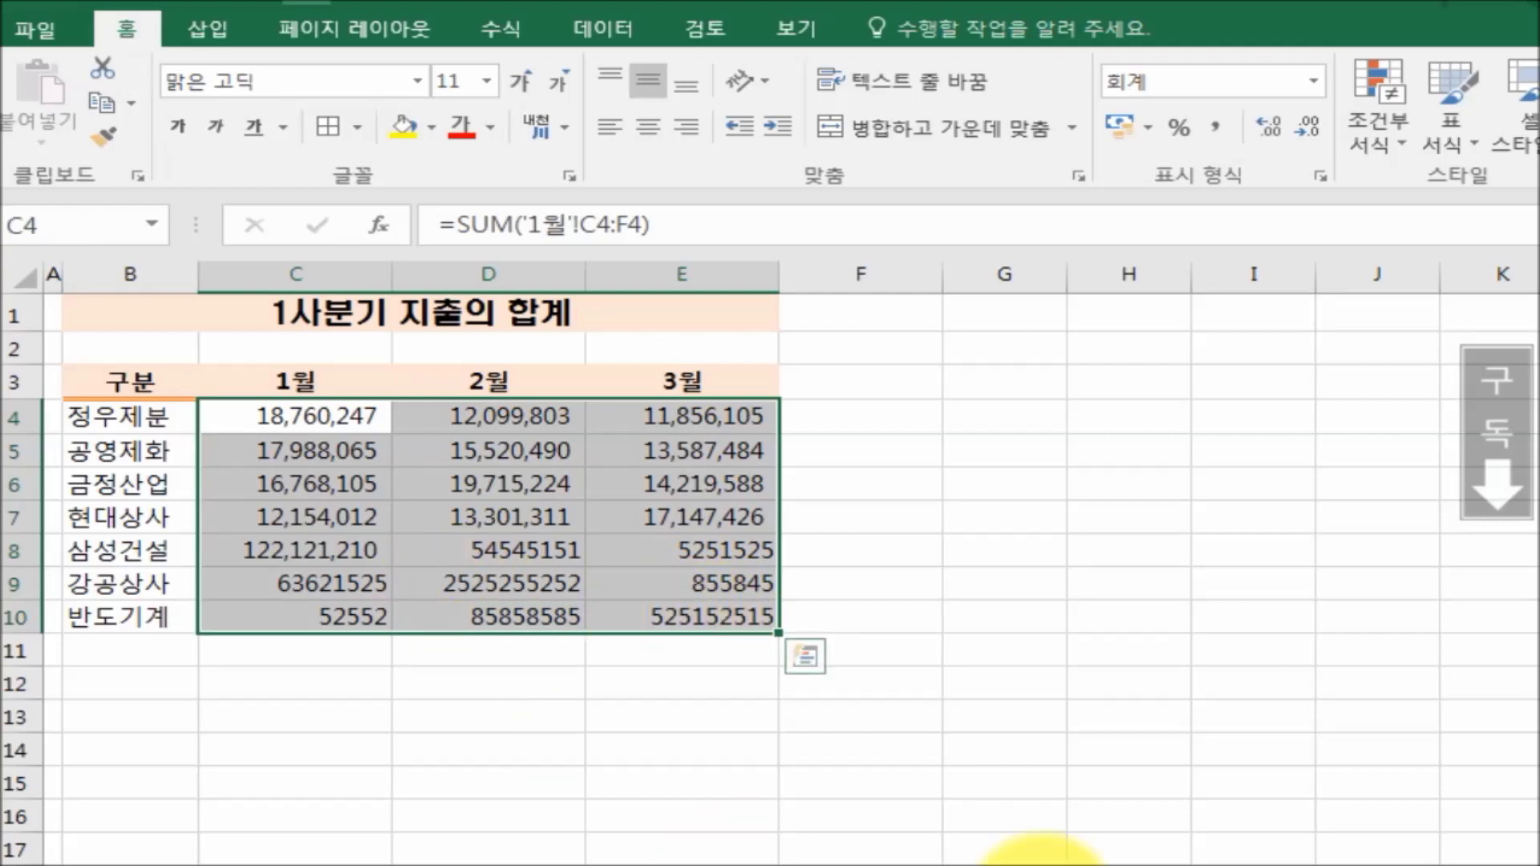
pyautogui.press('Return')
pyautogui.press('Return')
pyautogui.press('Return')
pyautogui.press('Return')
pyautogui.press('Return')
pyautogui.press('Return')
pyautogui.press('Return')
pyautogui.press('Return')
pyautogui.press('Return')
pyautogui.press('Return')
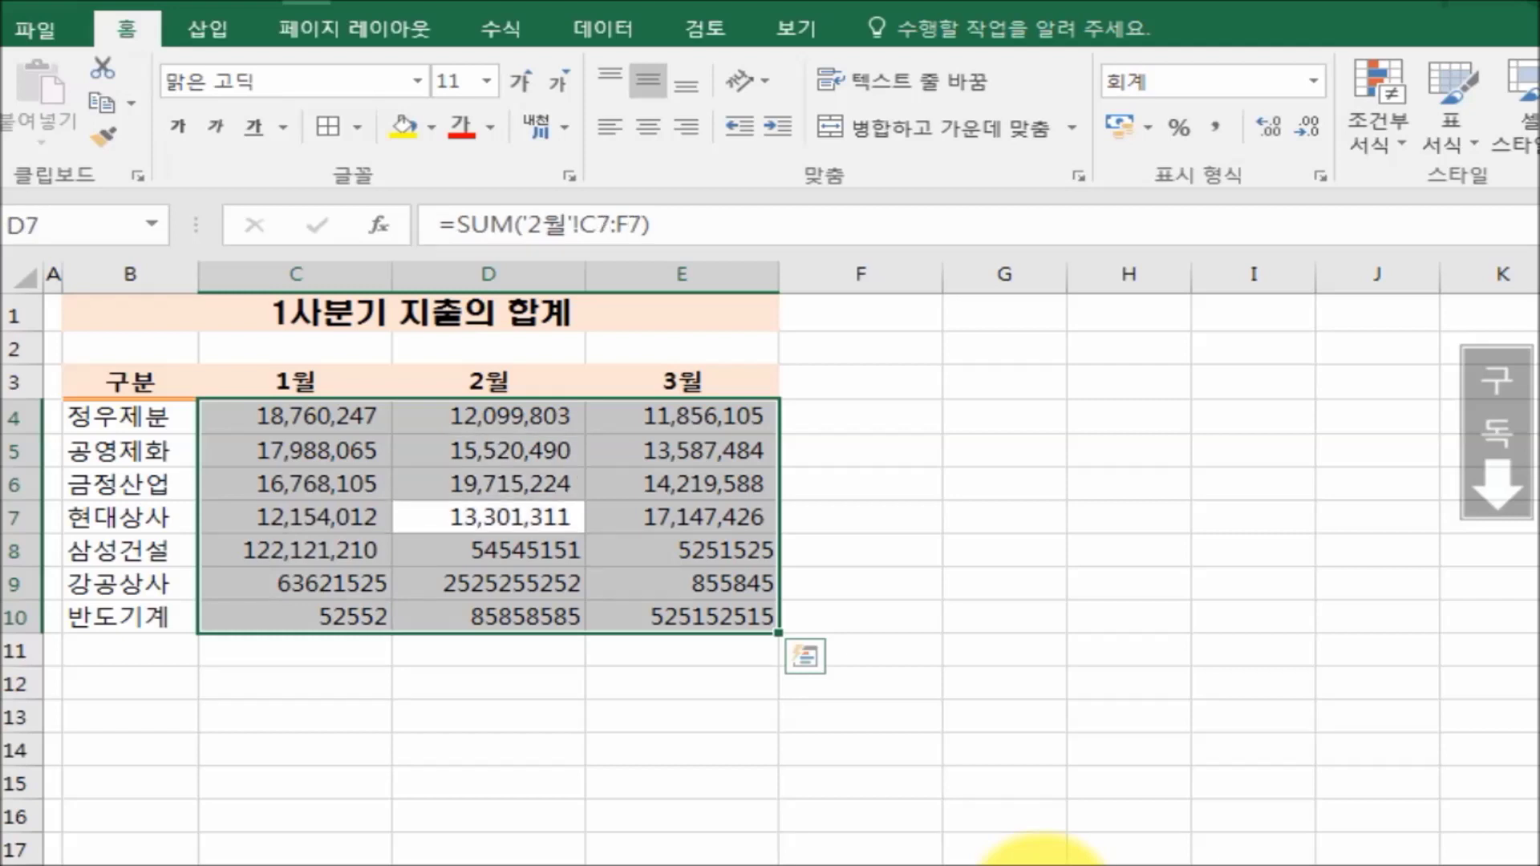
pyautogui.hotkey('shift', 'Return')
pyautogui.hotkey('shift', 'Return')
pyautogui.hotkey('shift', 'Return')
pyautogui.hotkey('shift', 'Return')
pyautogui.hotkey('shift', 'Return')
pyautogui.hotkey('shift', 'Return')
pyautogui.hotkey('shift', 'Return')
pyautogui.hotkey('shift', 'Return')
pyautogui.hotkey('shift', 'Return')
pyautogui.hotkey('shift', 'Return')
pyautogui.hotkey('shift', 'Return')
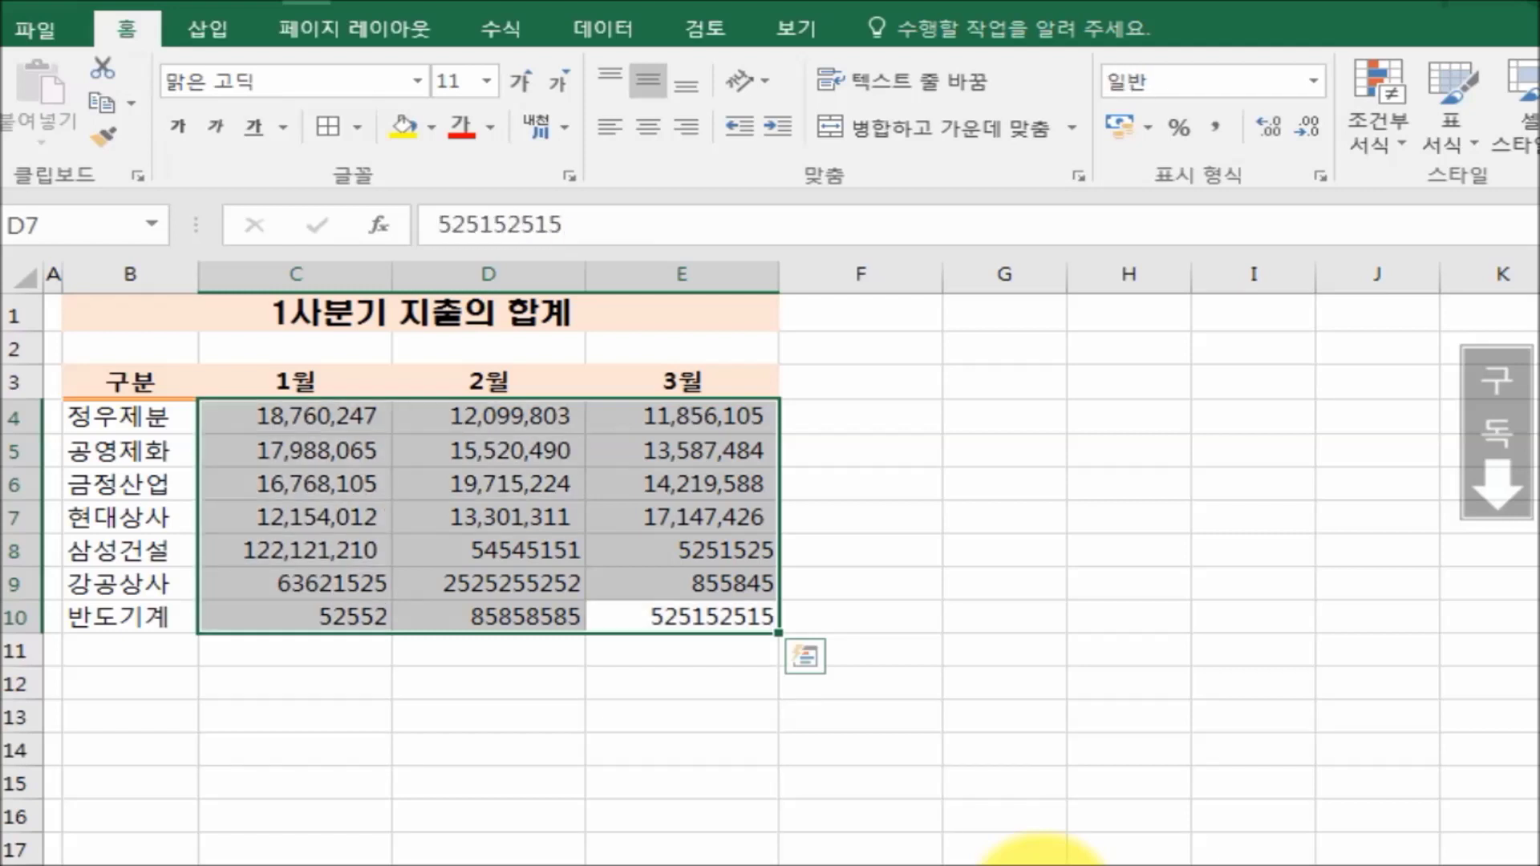
pyautogui.hotkey('shift', 'Return')
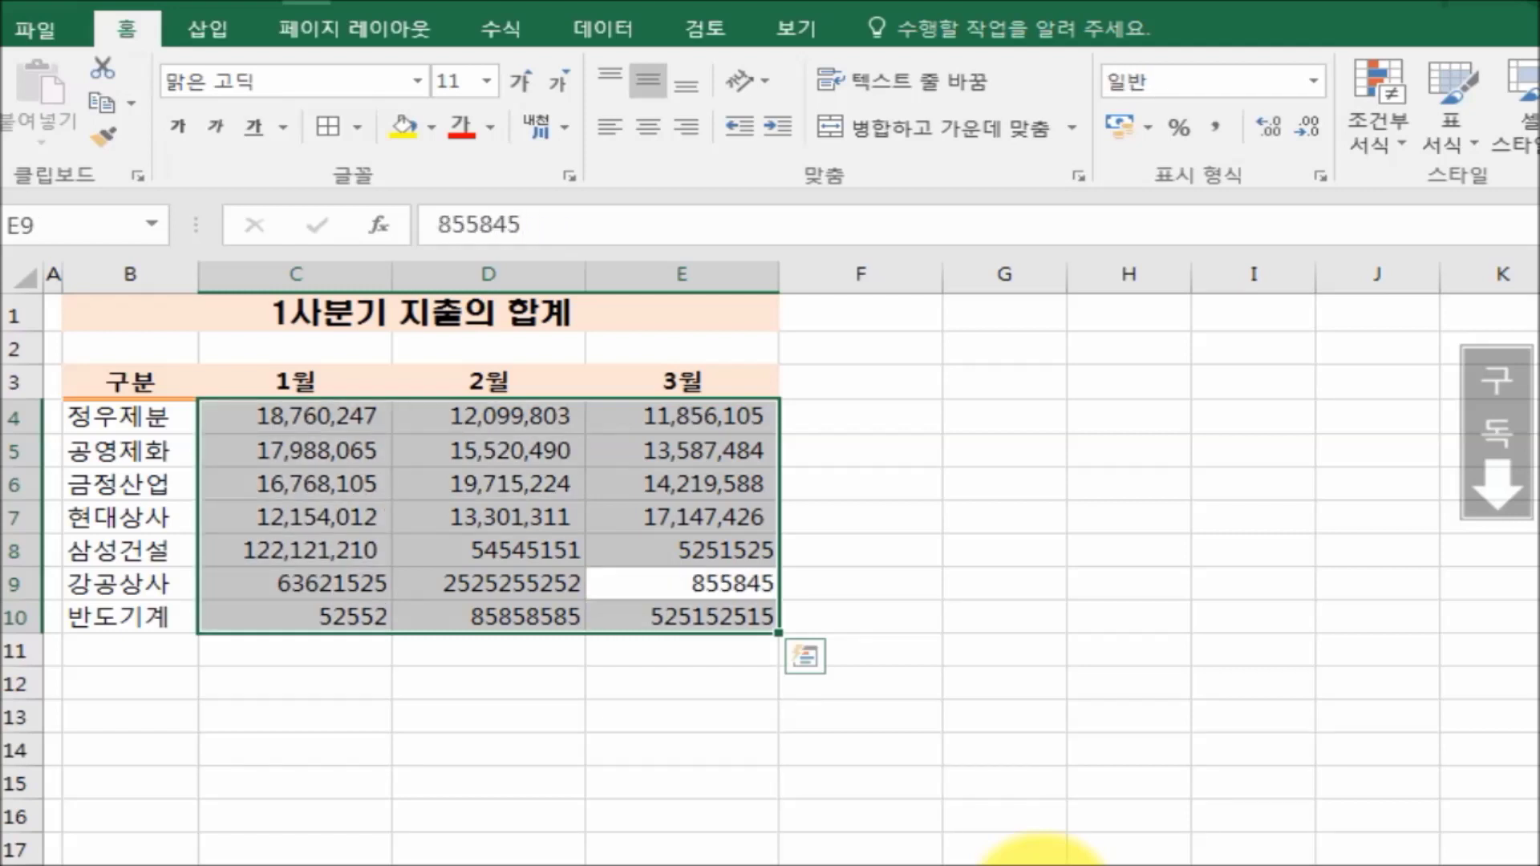
pyautogui.press('Return')
pyautogui.press('Return')
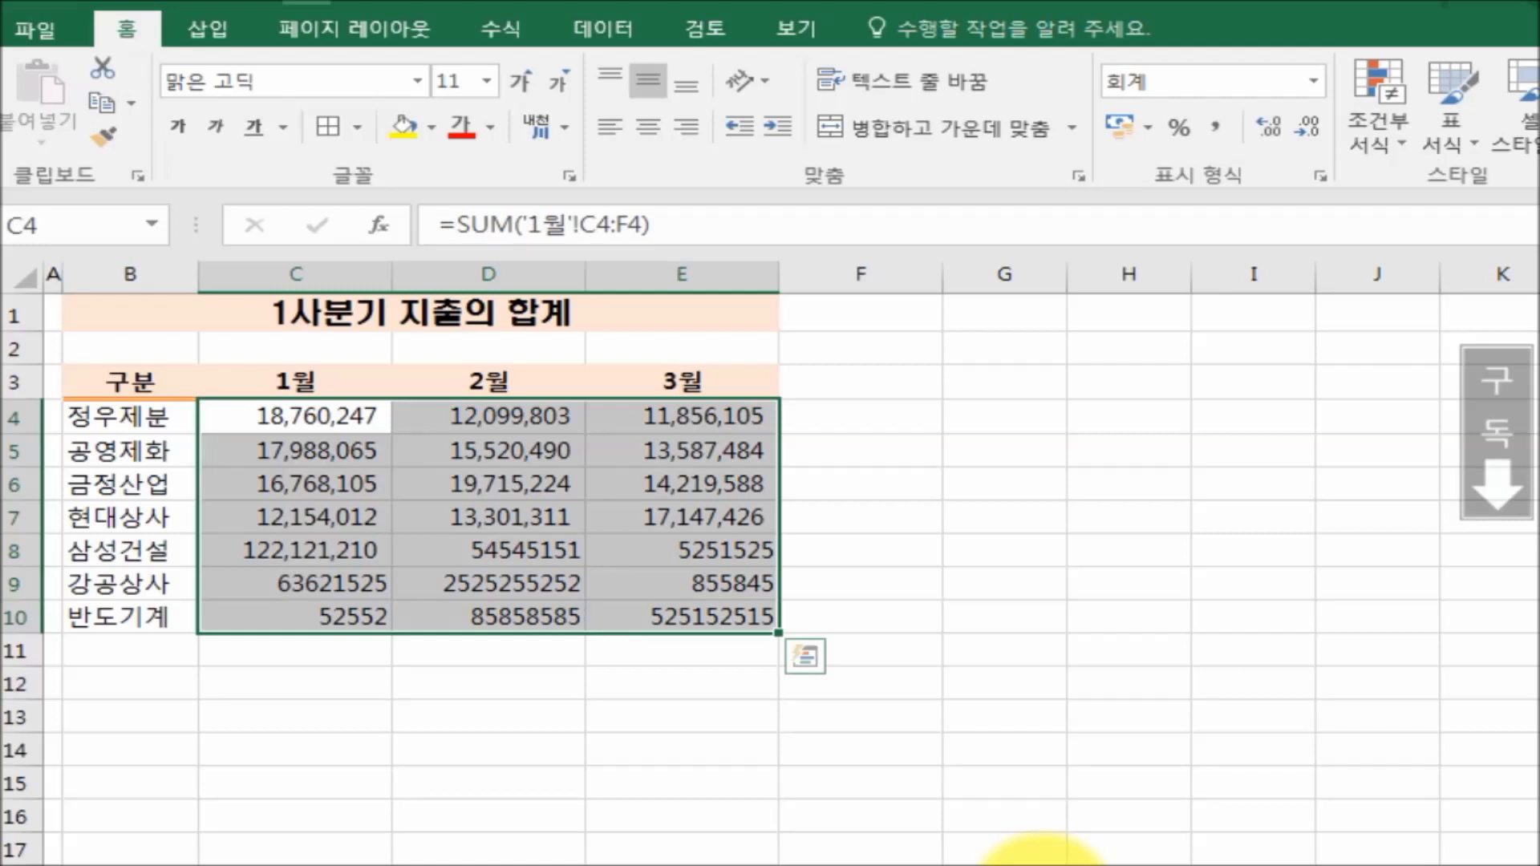
pyautogui.press('Tab')
pyautogui.press('Tab')
pyautogui.press('Tab')
pyautogui.press('Tab')
pyautogui.press('Tab')
pyautogui.press('Tab')
pyautogui.press('Tab')
pyautogui.press('Tab')
pyautogui.press('Tab')
pyautogui.press('Tab')
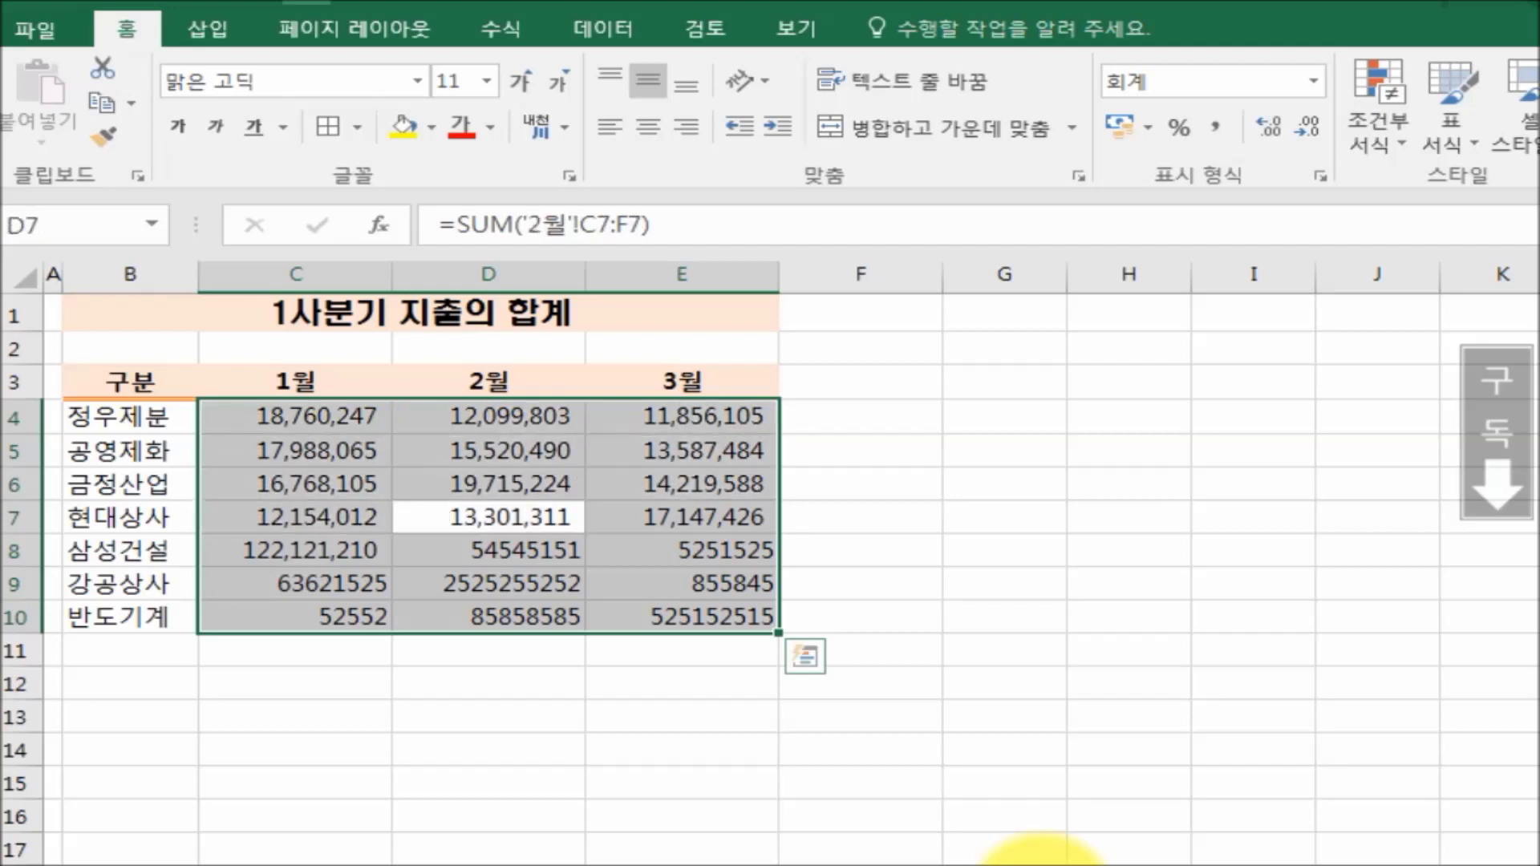
pyautogui.press('Tab')
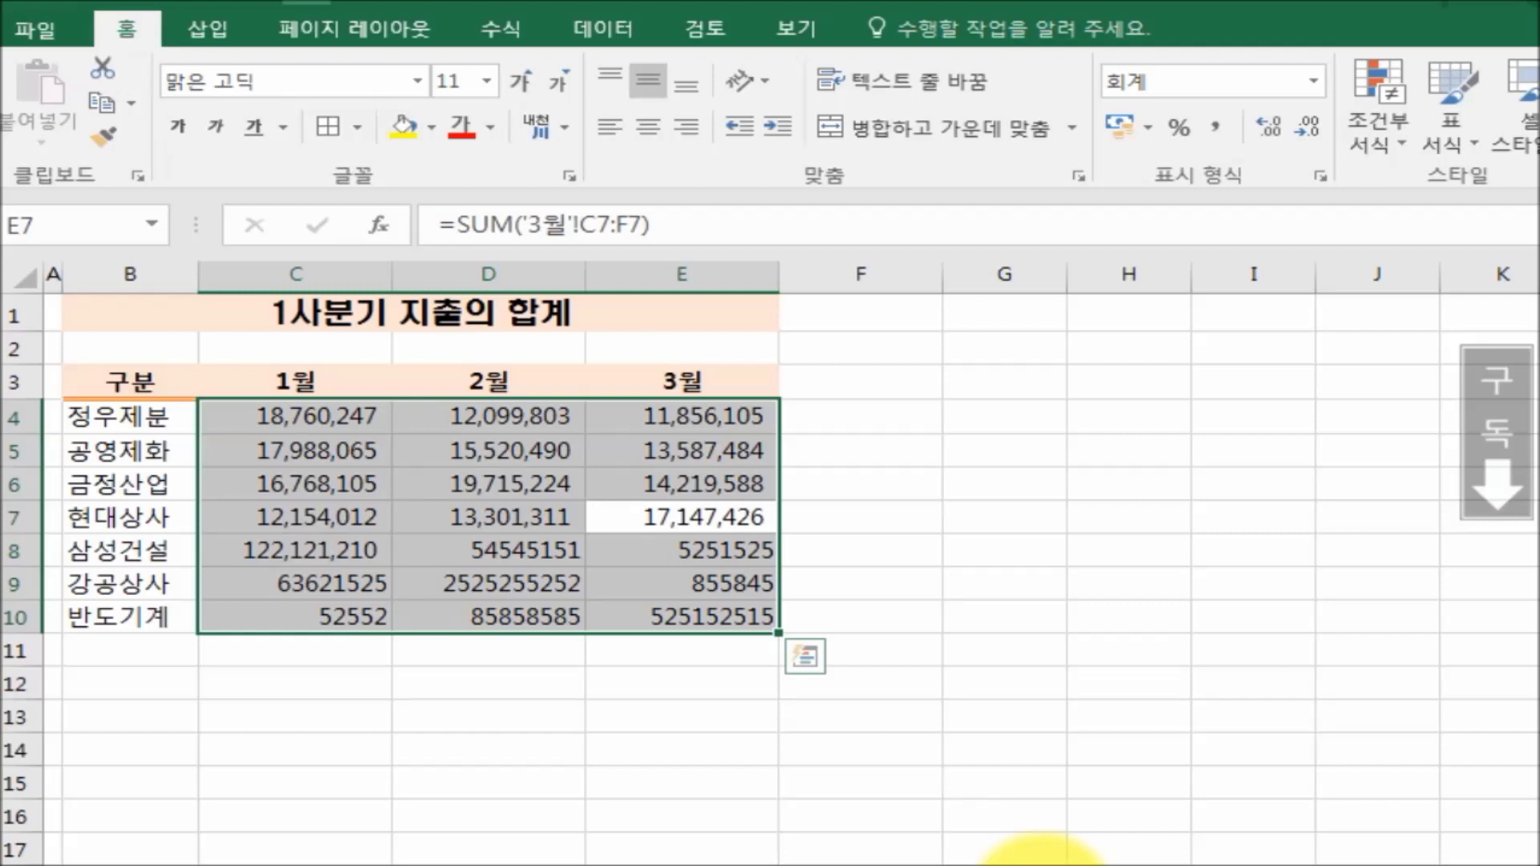
pyautogui.hotkey('shift', 'Tab')
pyautogui.hotkey('shift', 'Tab')
pyautogui.hotkey('shift', 'Tab')
pyautogui.hotkey('shift', 'Tab')
pyautogui.hotkey('shift', 'Tab')
pyautogui.hotkey('shift', 'Tab')
pyautogui.hotkey('shift', 'Tab')
pyautogui.hotkey('shift', 'Tab')
pyautogui.hotkey('shift', 'Tab')
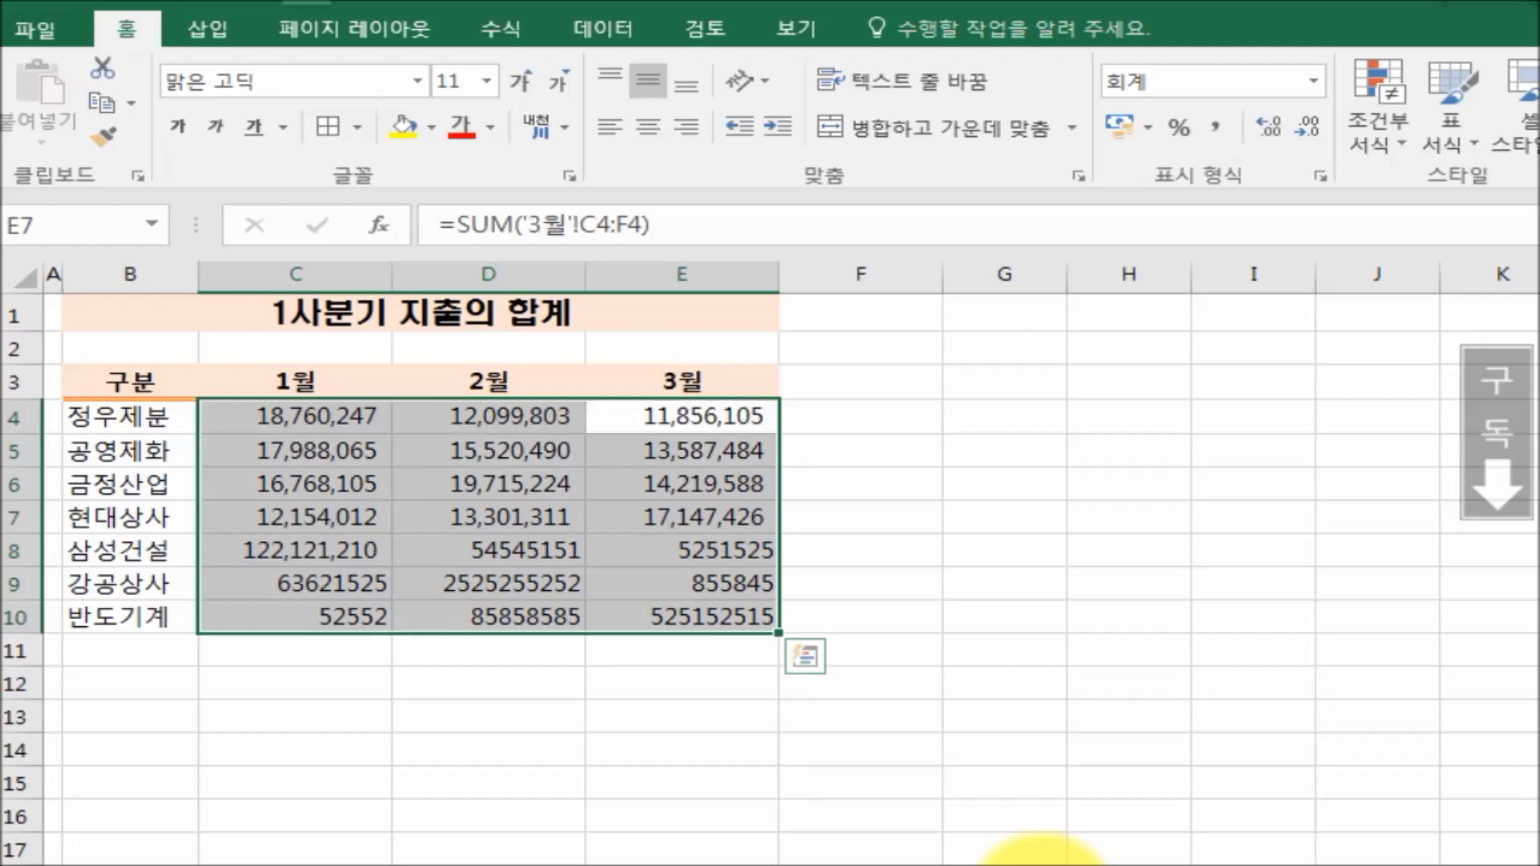
pyautogui.hotkey('shift', 'Tab')
pyautogui.hotkey('shift', 'Tab')
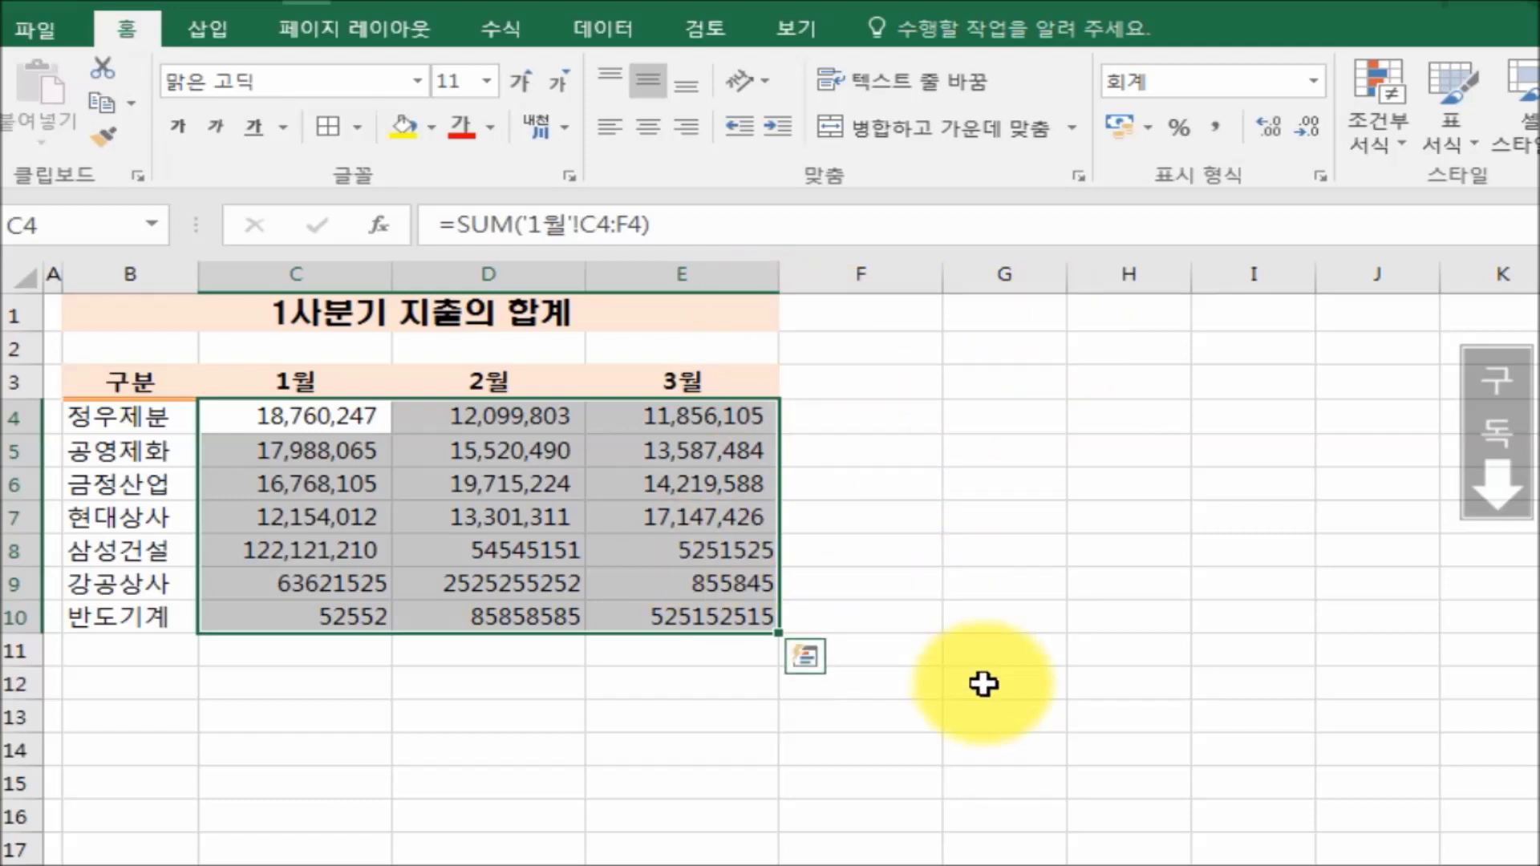
pyautogui.click(722, 381)
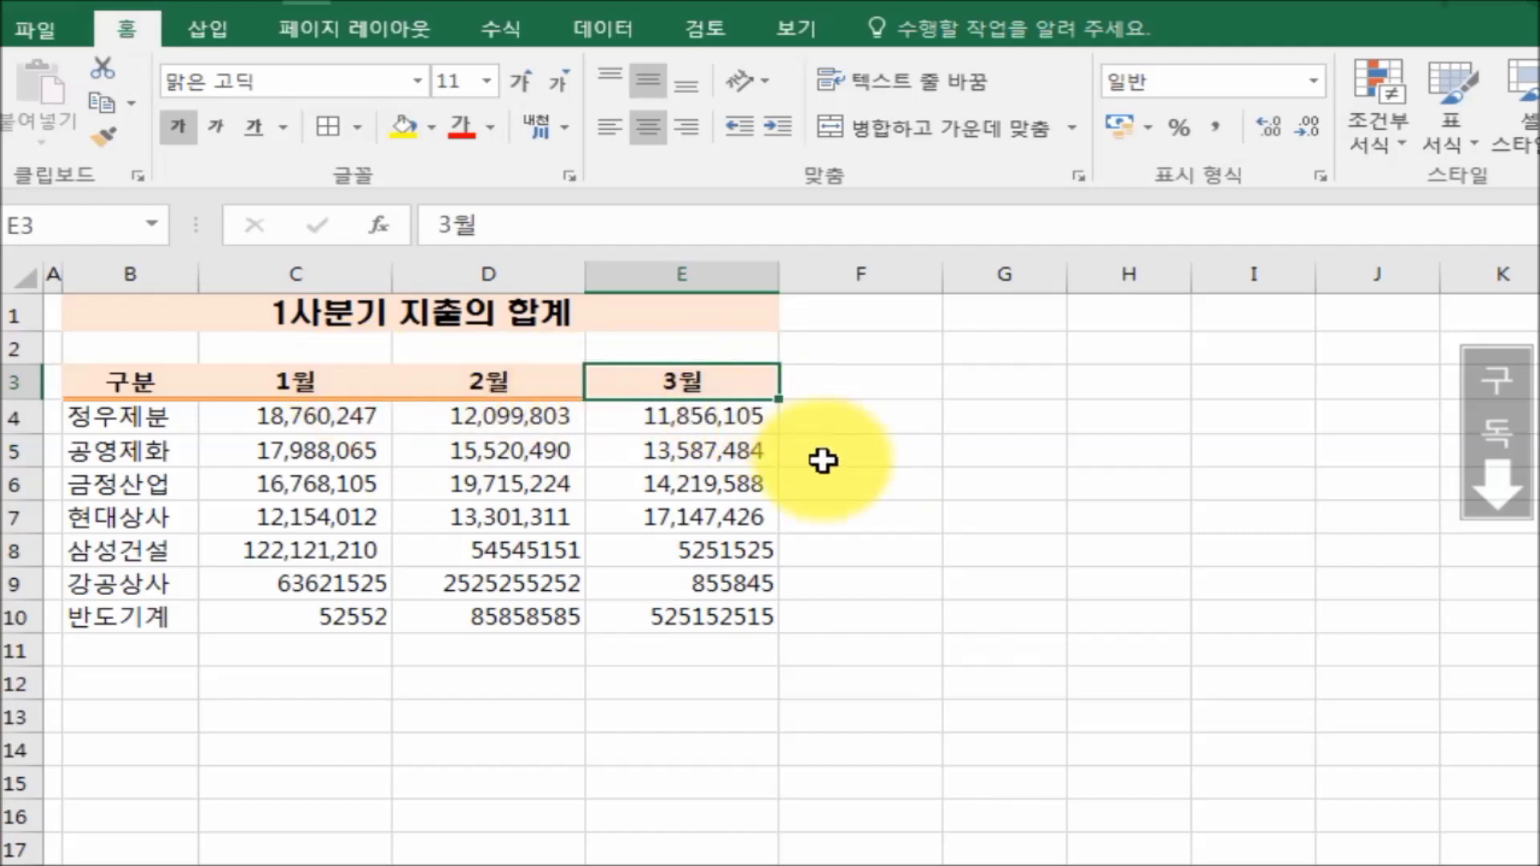
# Extend the 3월 header through H3 to add 4월, 5월 and 6월, then select F4:H10
pyautogui.click(785, 406)
pyautogui.click(775, 396)
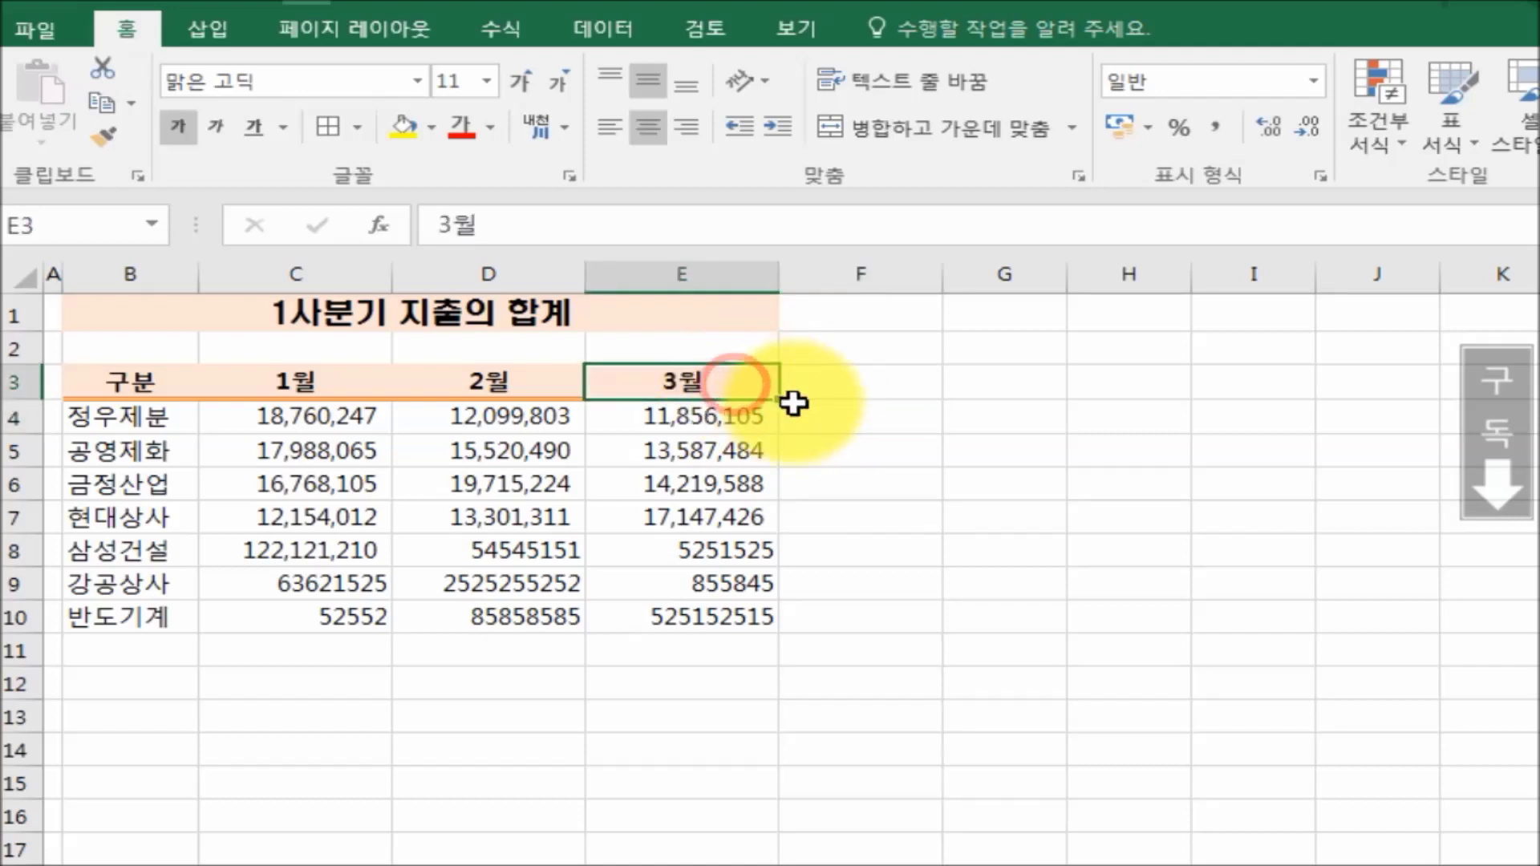
pyautogui.moveTo(784, 399); pyautogui.dragTo(1131, 385)
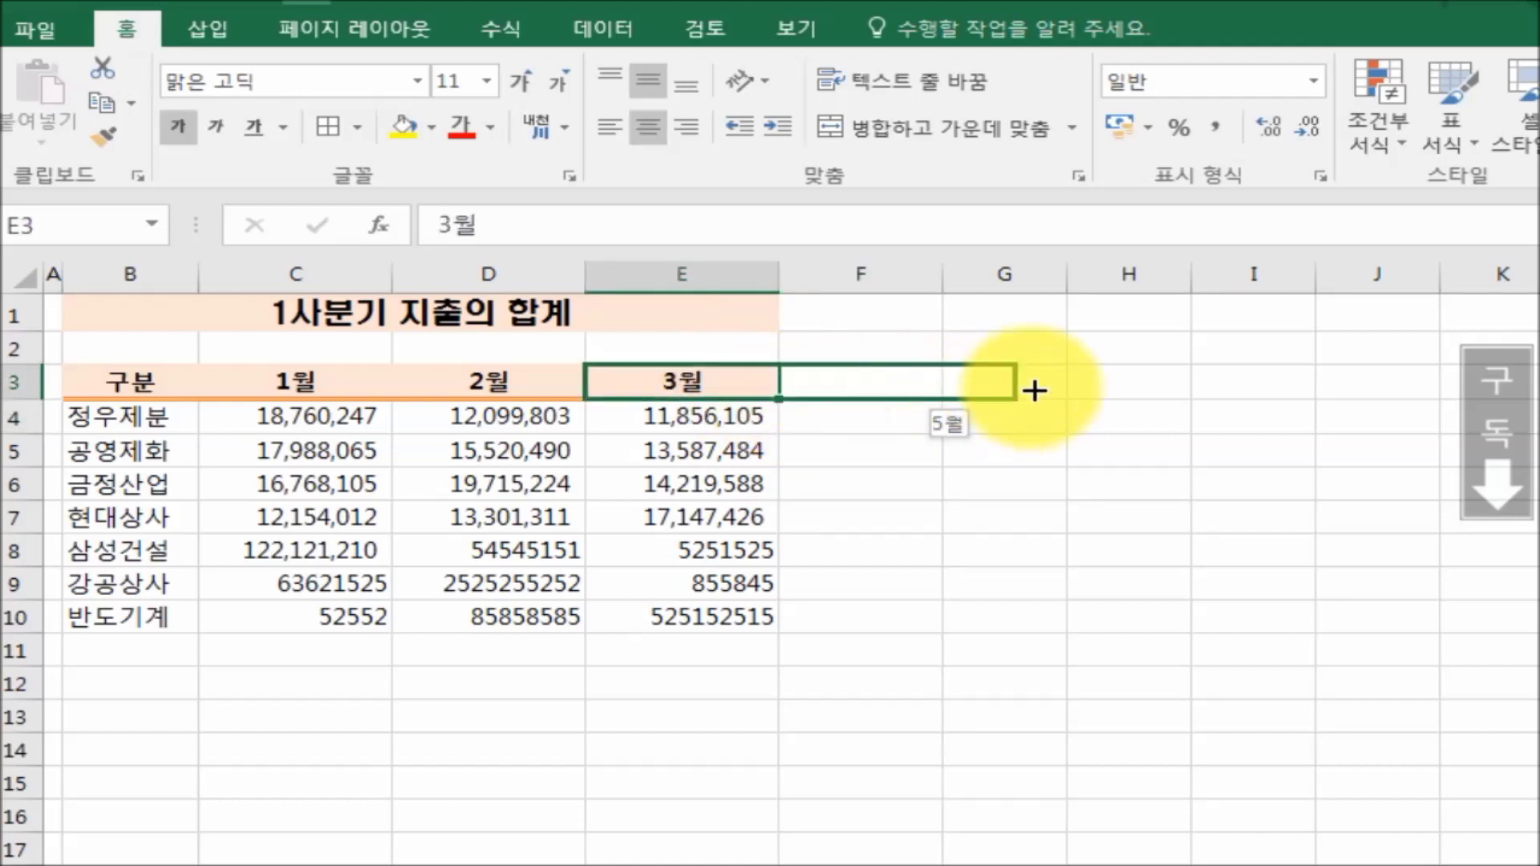
pyautogui.click(1199, 575)
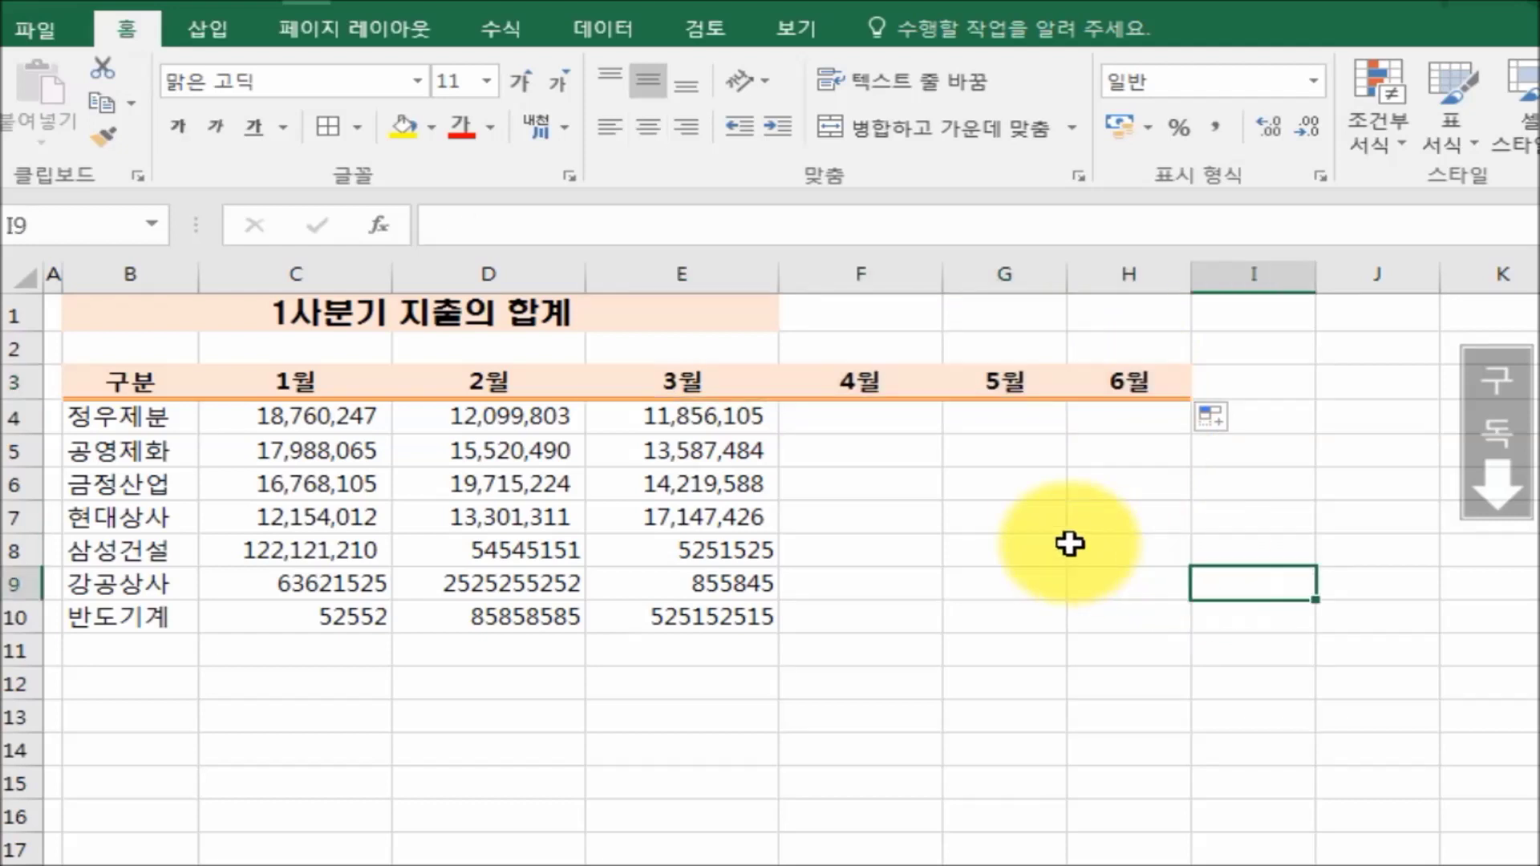
pyautogui.moveTo(843, 414); pyautogui.dragTo(1099, 612)
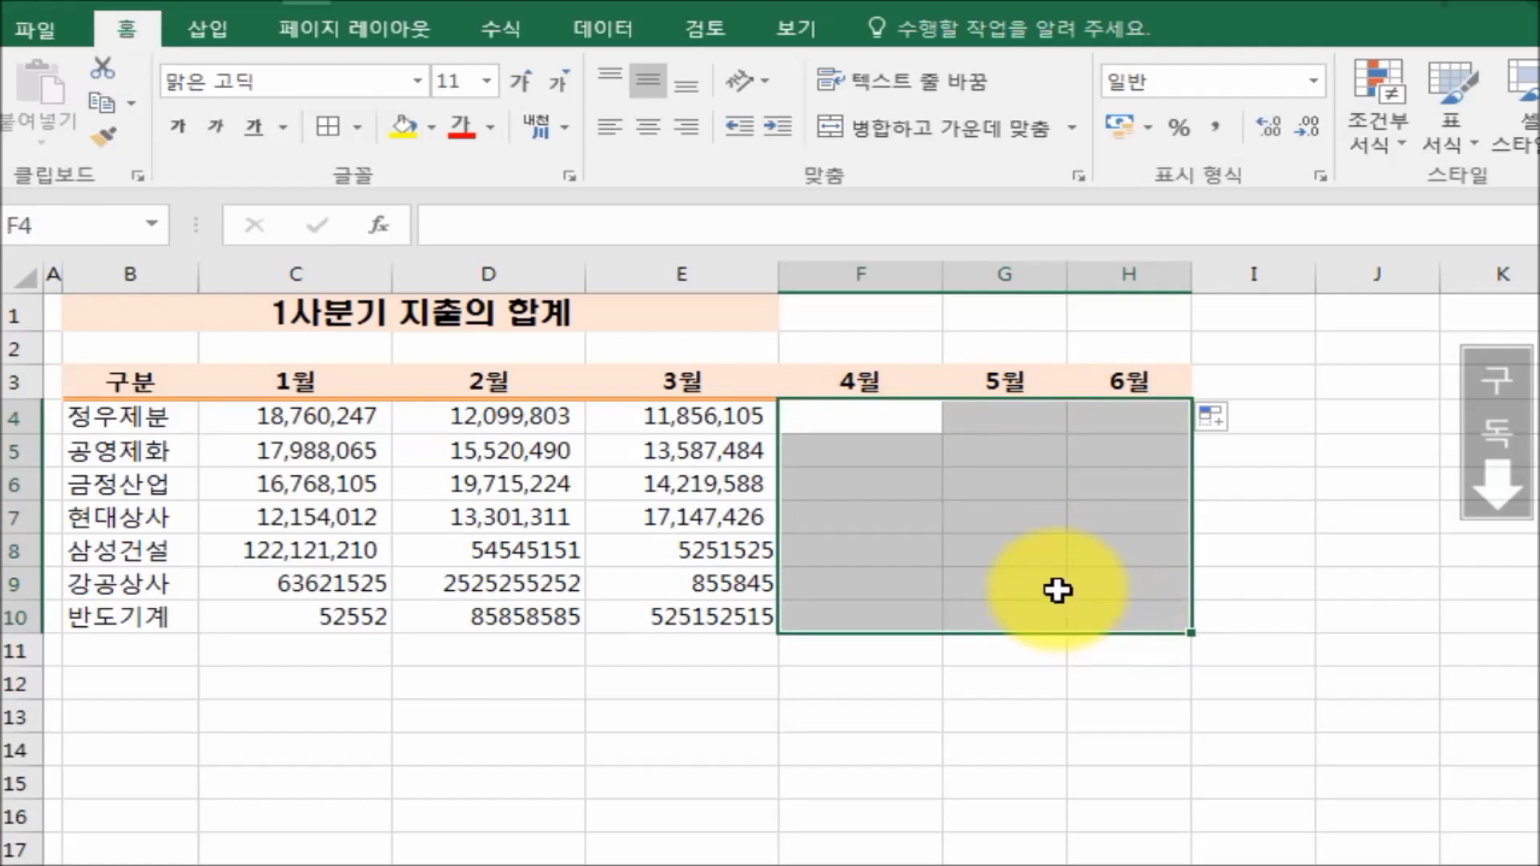
# Enter the 4월 figures in F4:F10: 2525255, 5552552, 855255, 855555, 251552, 5465555, 8555555
pyautogui.write('2525255')
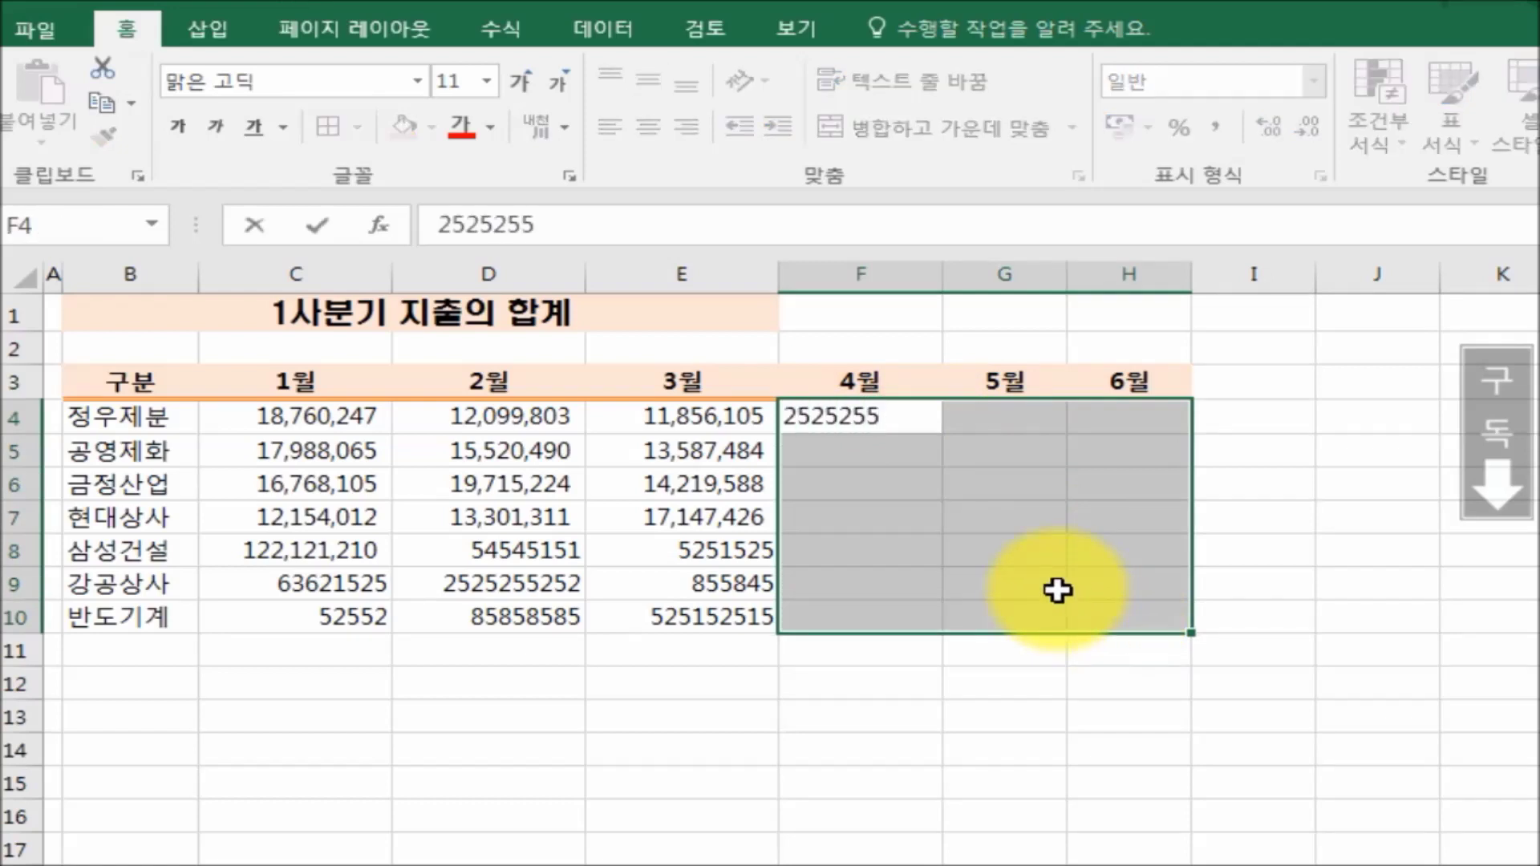
pyautogui.press('Return')
pyautogui.write('5552552')
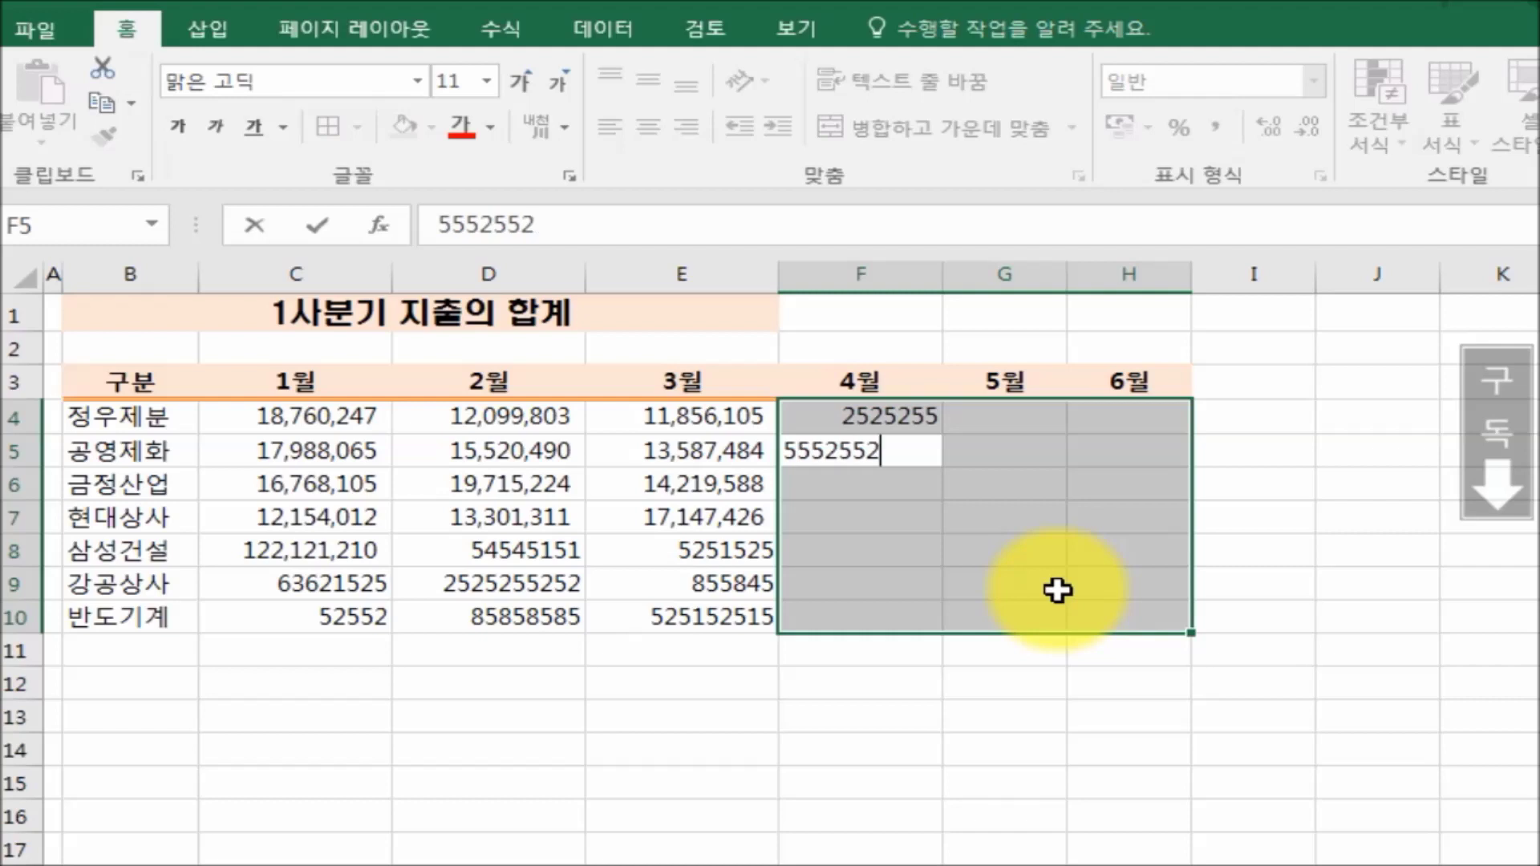
pyautogui.press('Return')
pyautogui.write('8552')
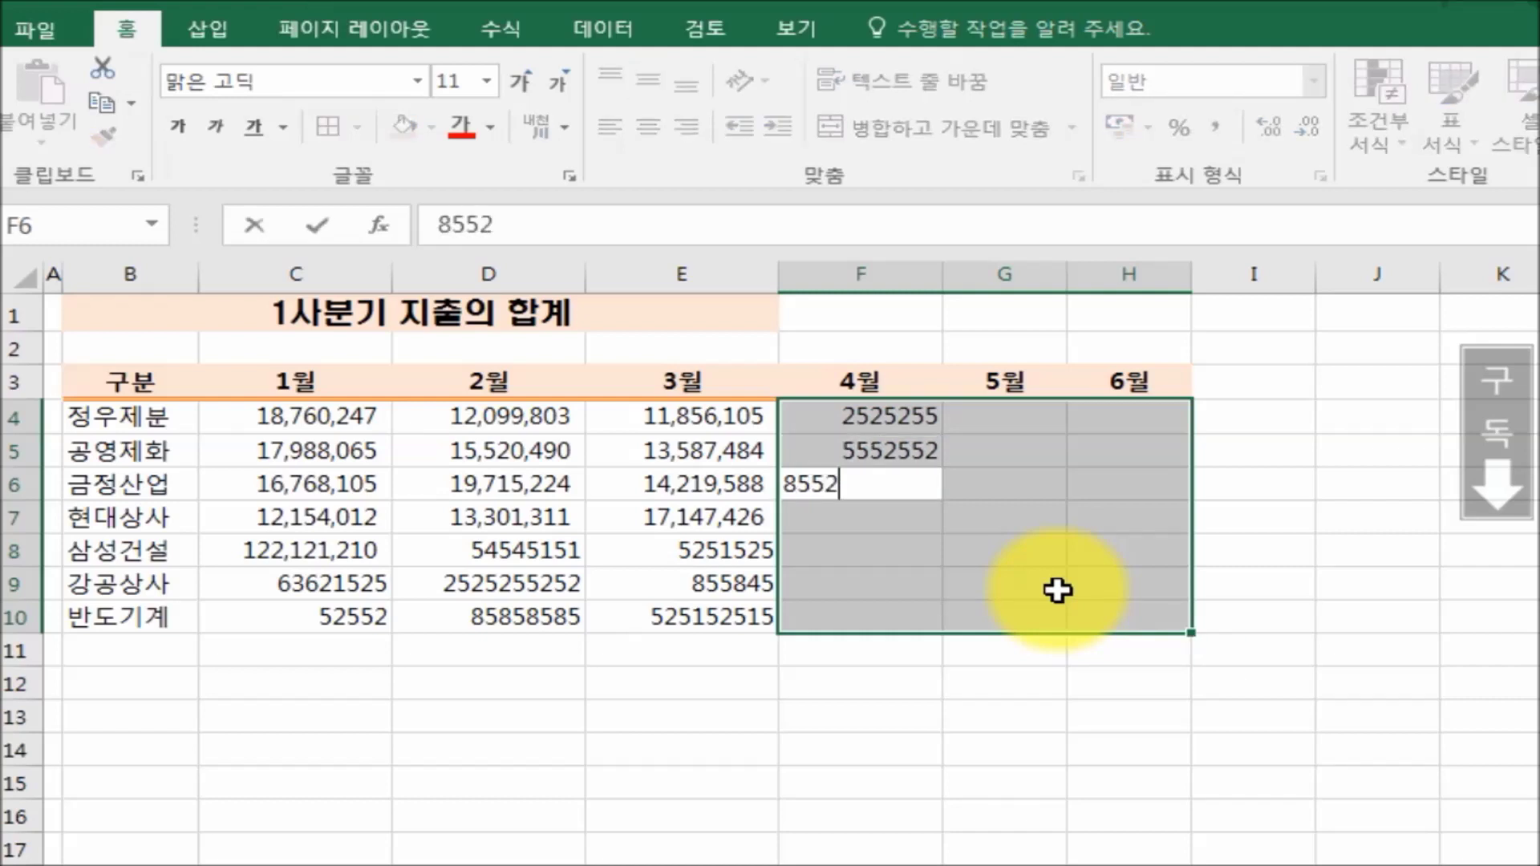
pyautogui.write('55')
pyautogui.press('Return')
pyautogui.write('855555')
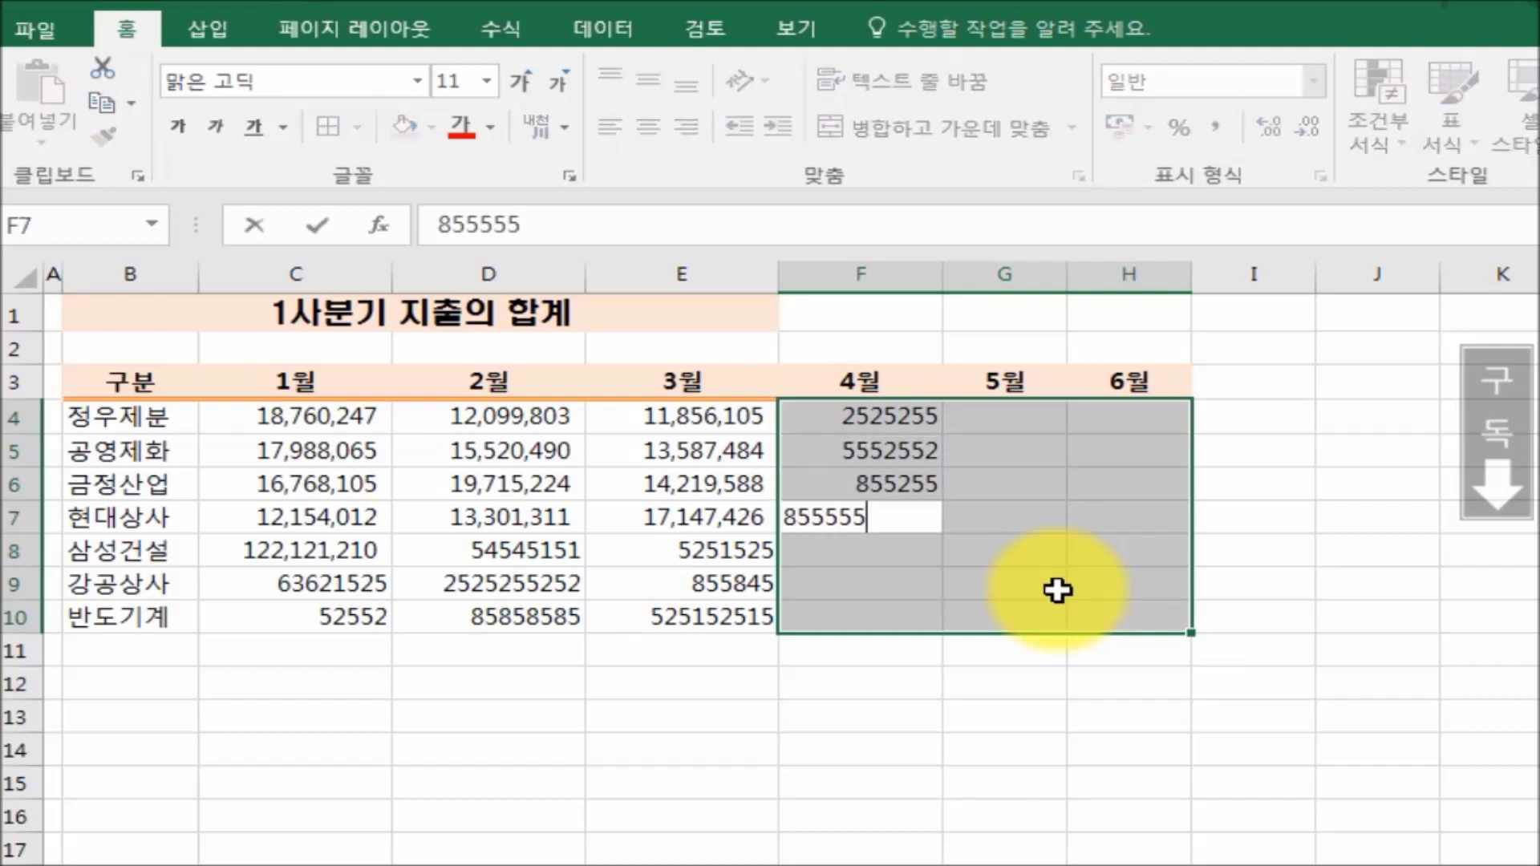
pyautogui.press('Return')
pyautogui.write('251552')
pyautogui.press('Return')
pyautogui.write('5465555')
pyautogui.press('Return')
pyautogui.write('8555555')
pyautogui.press('Return')
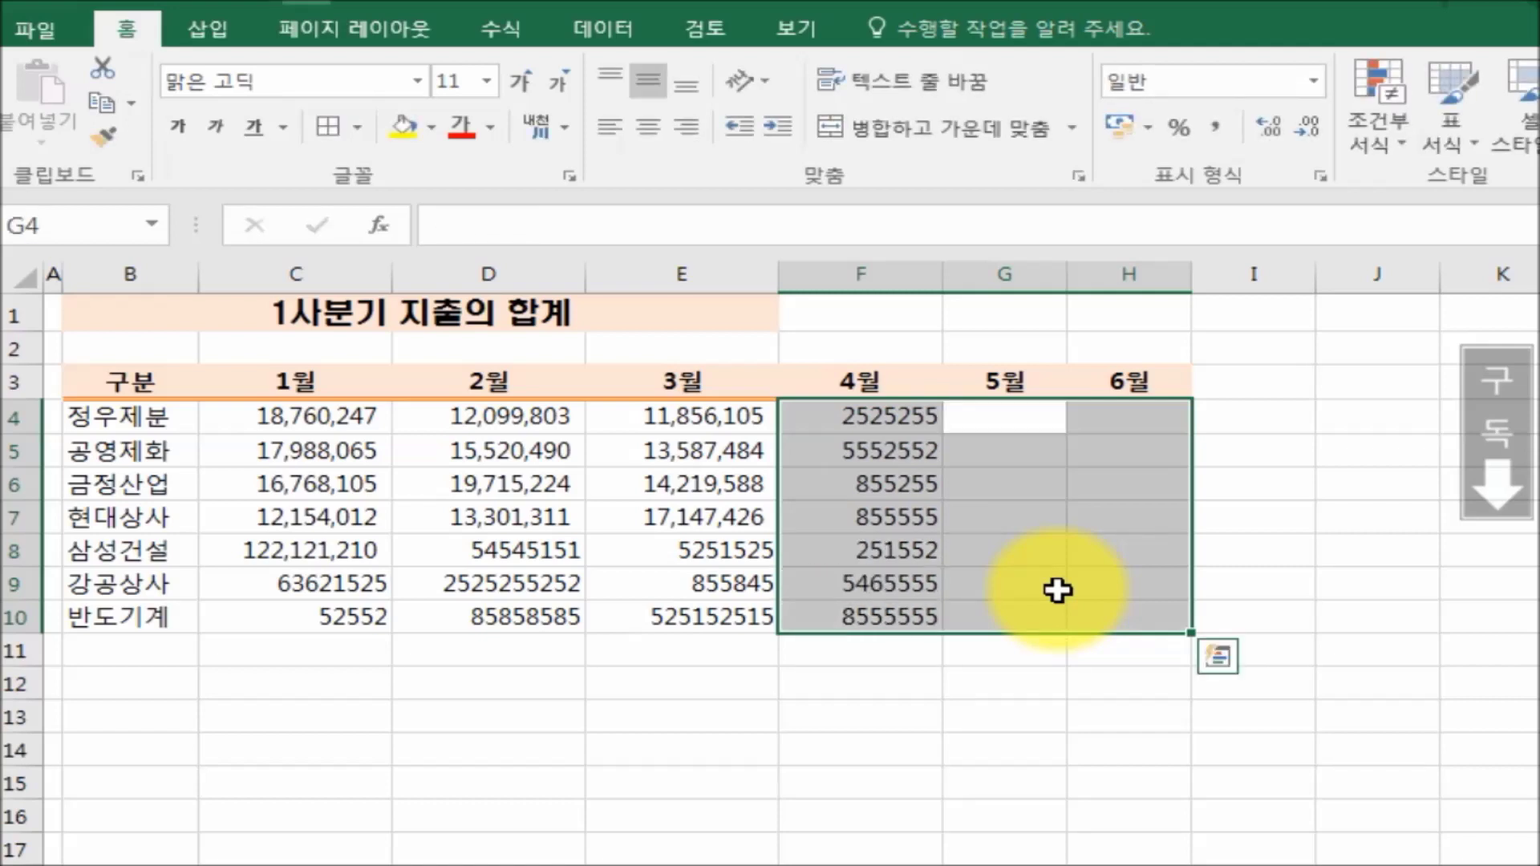
# Fill rows 4–7 of 5월–6월: G4 855555, H4:H7 9669366/625252/525525/2299666, G7:G5 8525252/8558855/852552
pyautogui.write('855555')
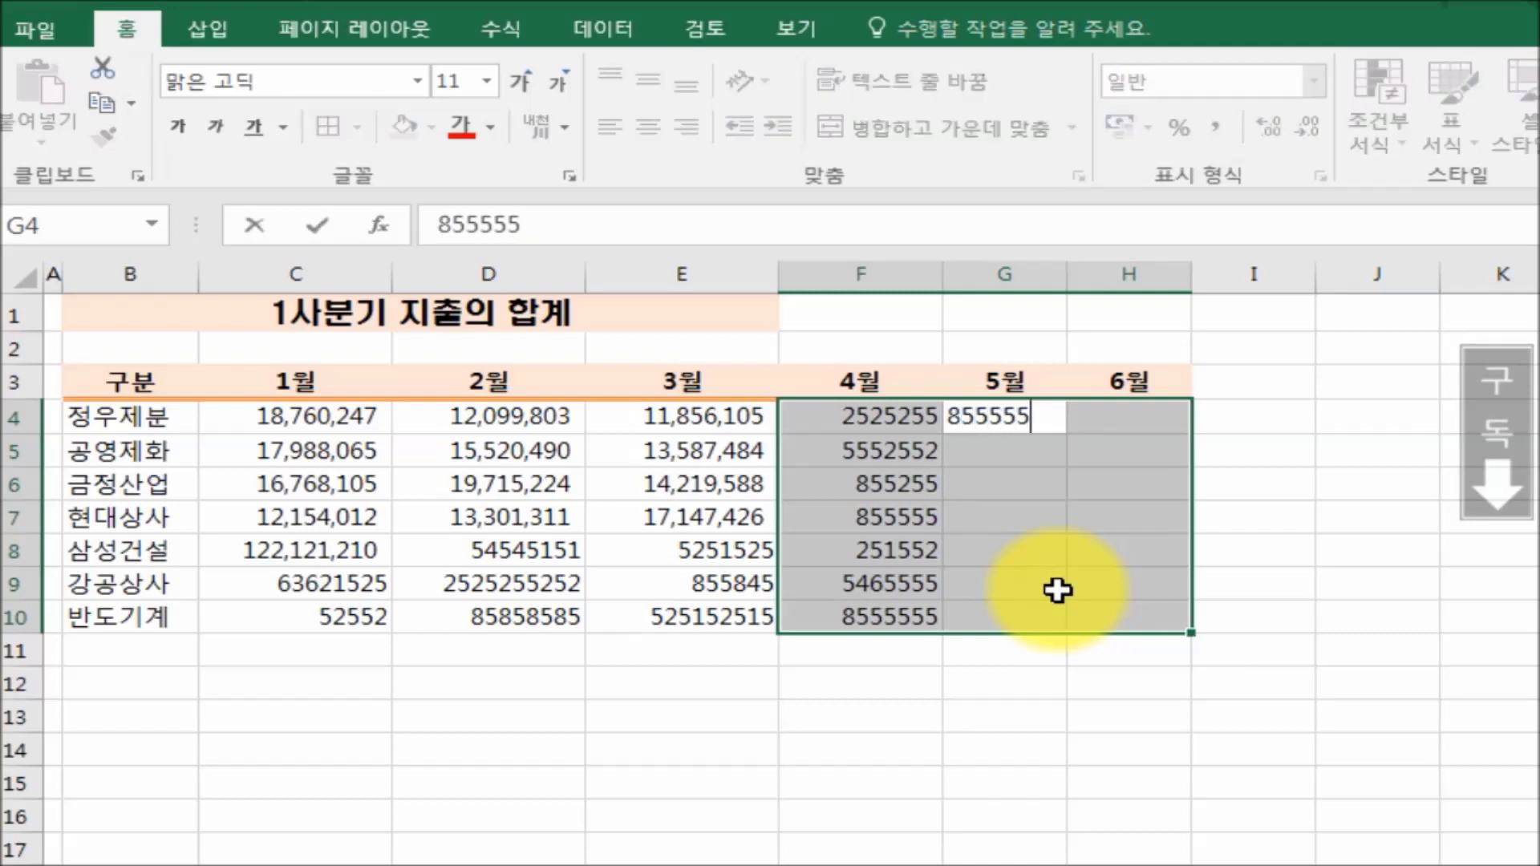
pyautogui.press('Tab')
pyautogui.write('9669366')
pyautogui.press('Return')
pyautogui.write('625252')
pyautogui.press('Return')
pyautogui.write('525525')
pyautogui.press('Return')
pyautogui.write('22')
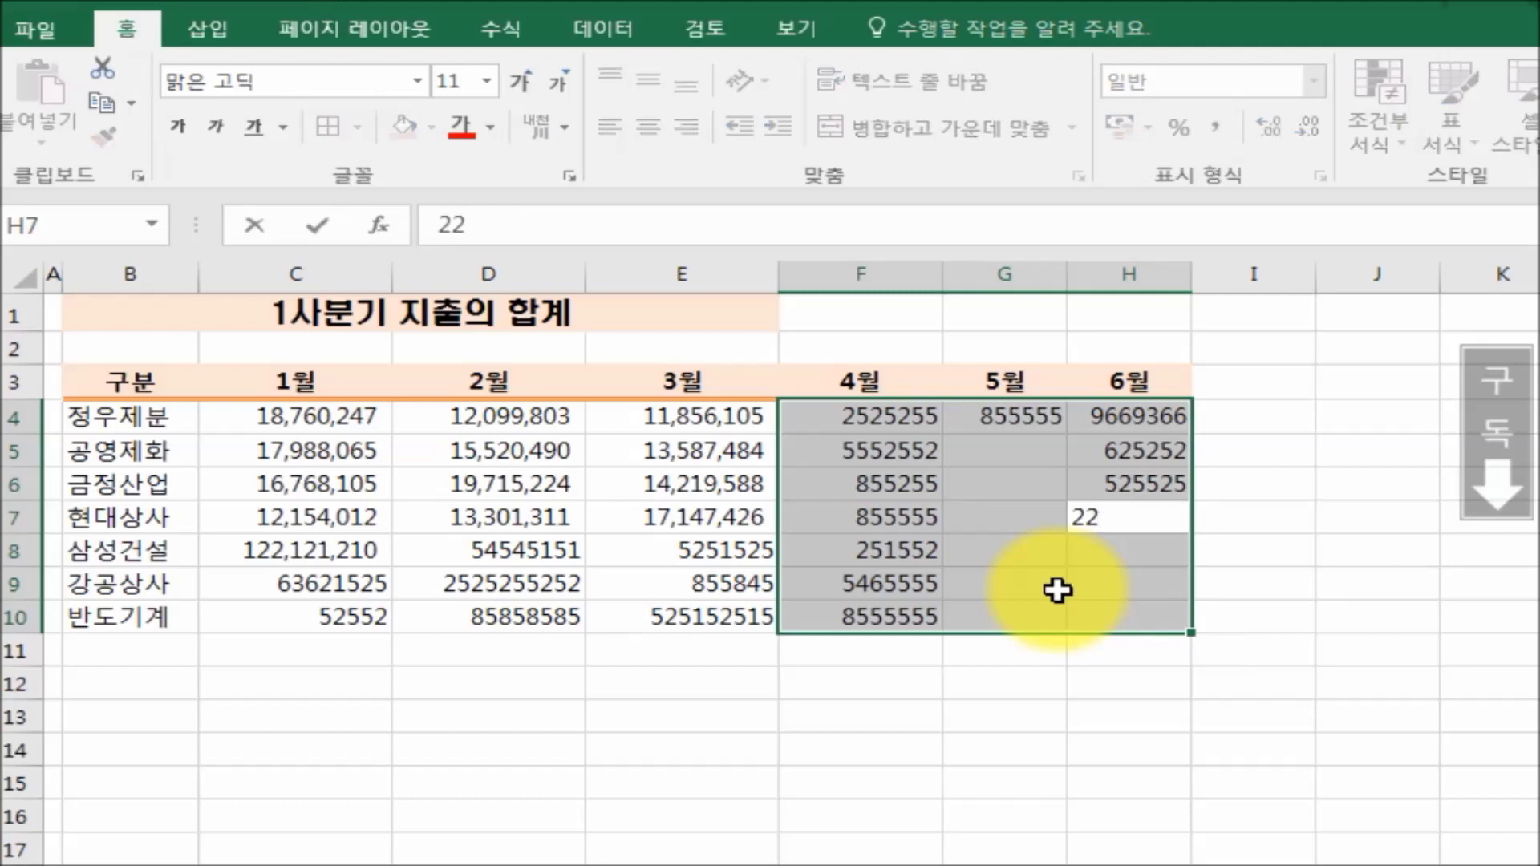
pyautogui.write('99666')
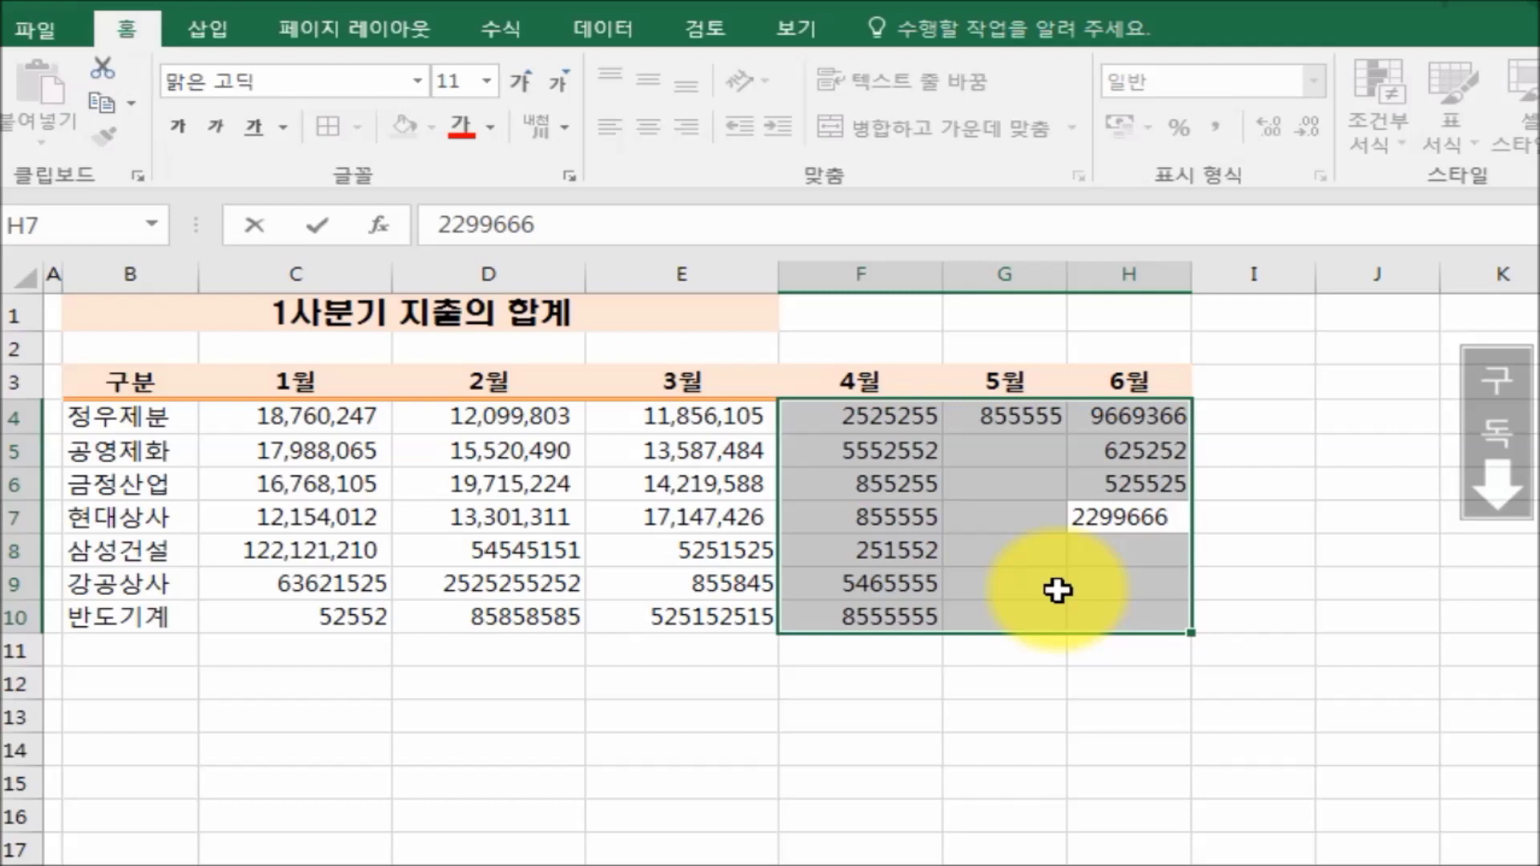
pyautogui.hotkey('shift', 'Tab')
pyautogui.write('8525252')
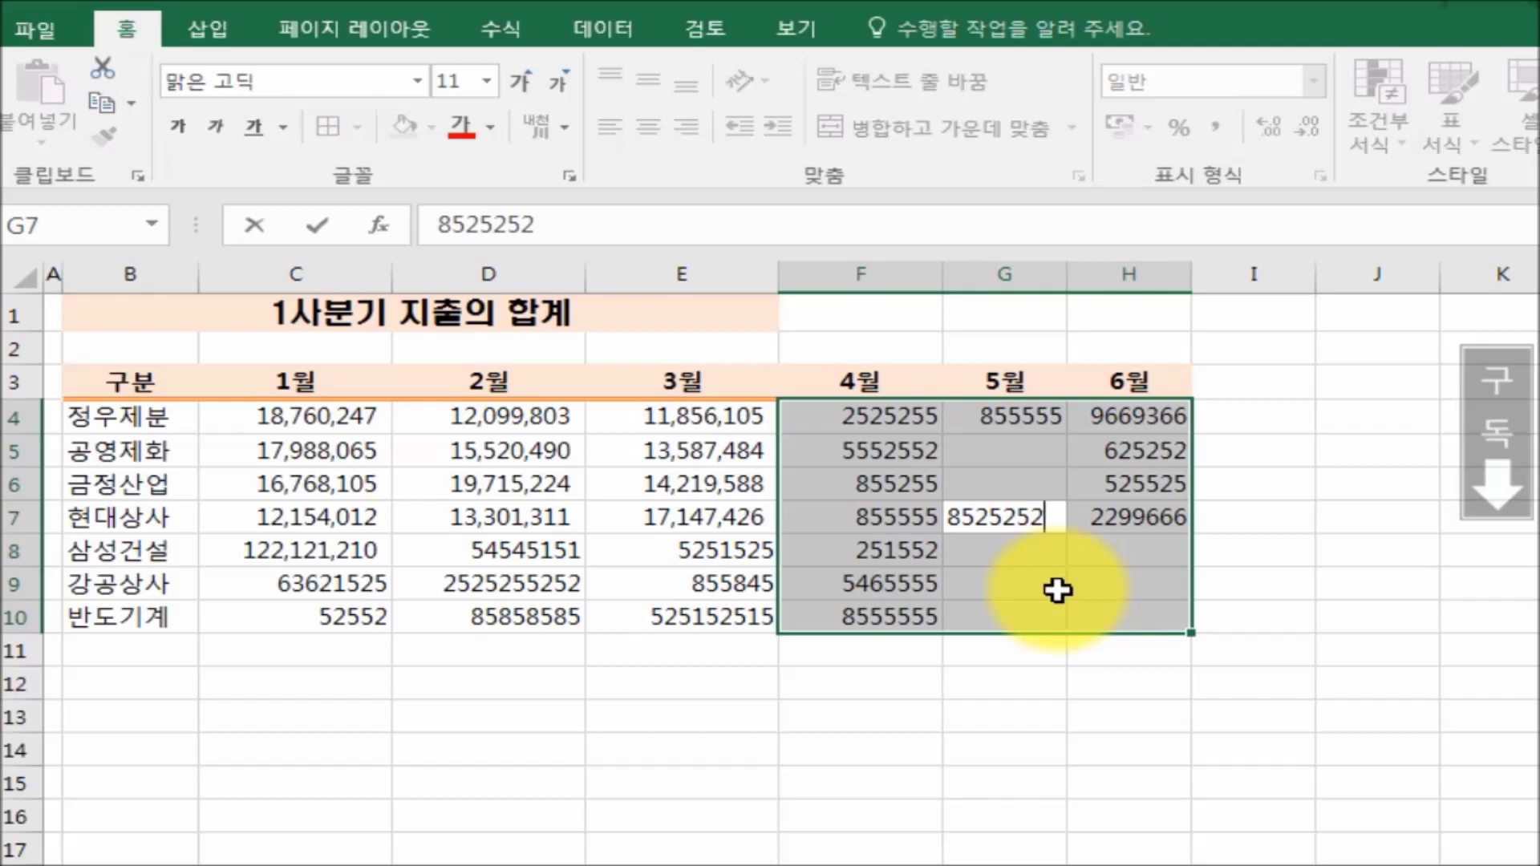
pyautogui.hotkey('shift', 'Return')
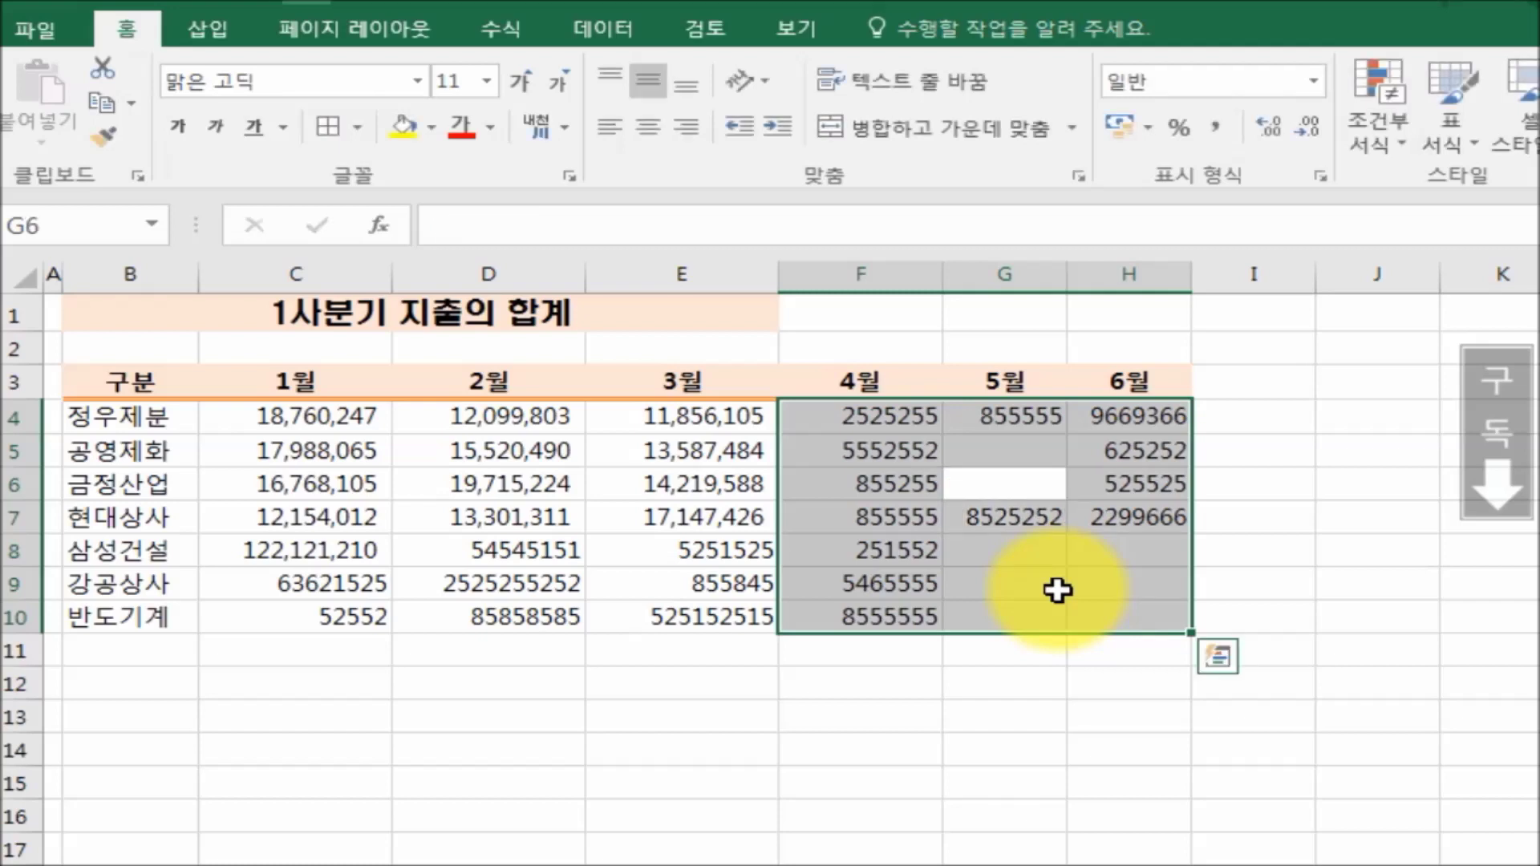
pyautogui.write('8558855')
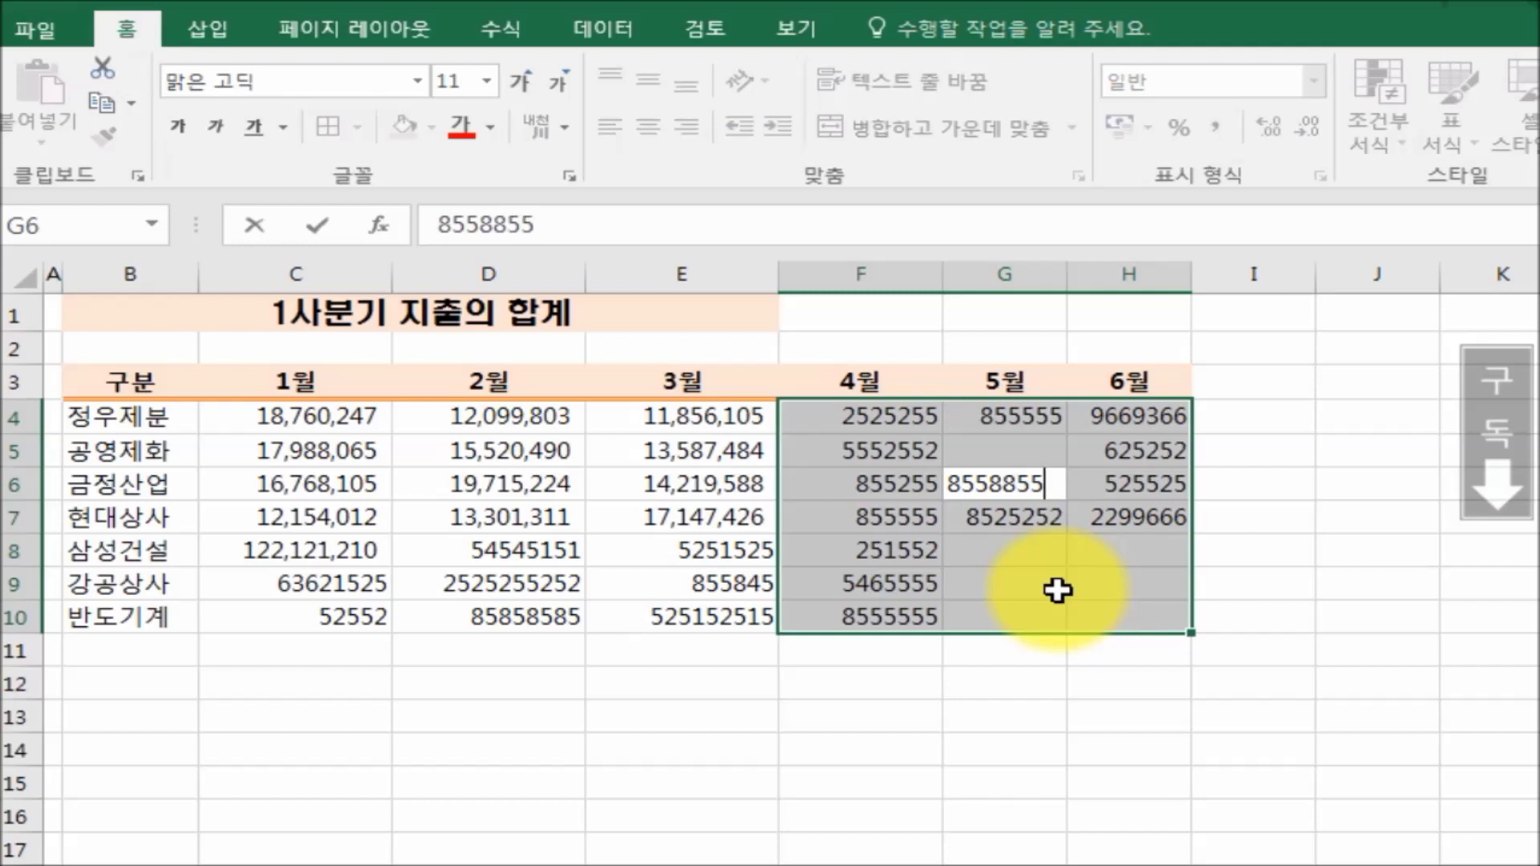
pyautogui.hotkey('shift', 'Return')
pyautogui.write('852552')
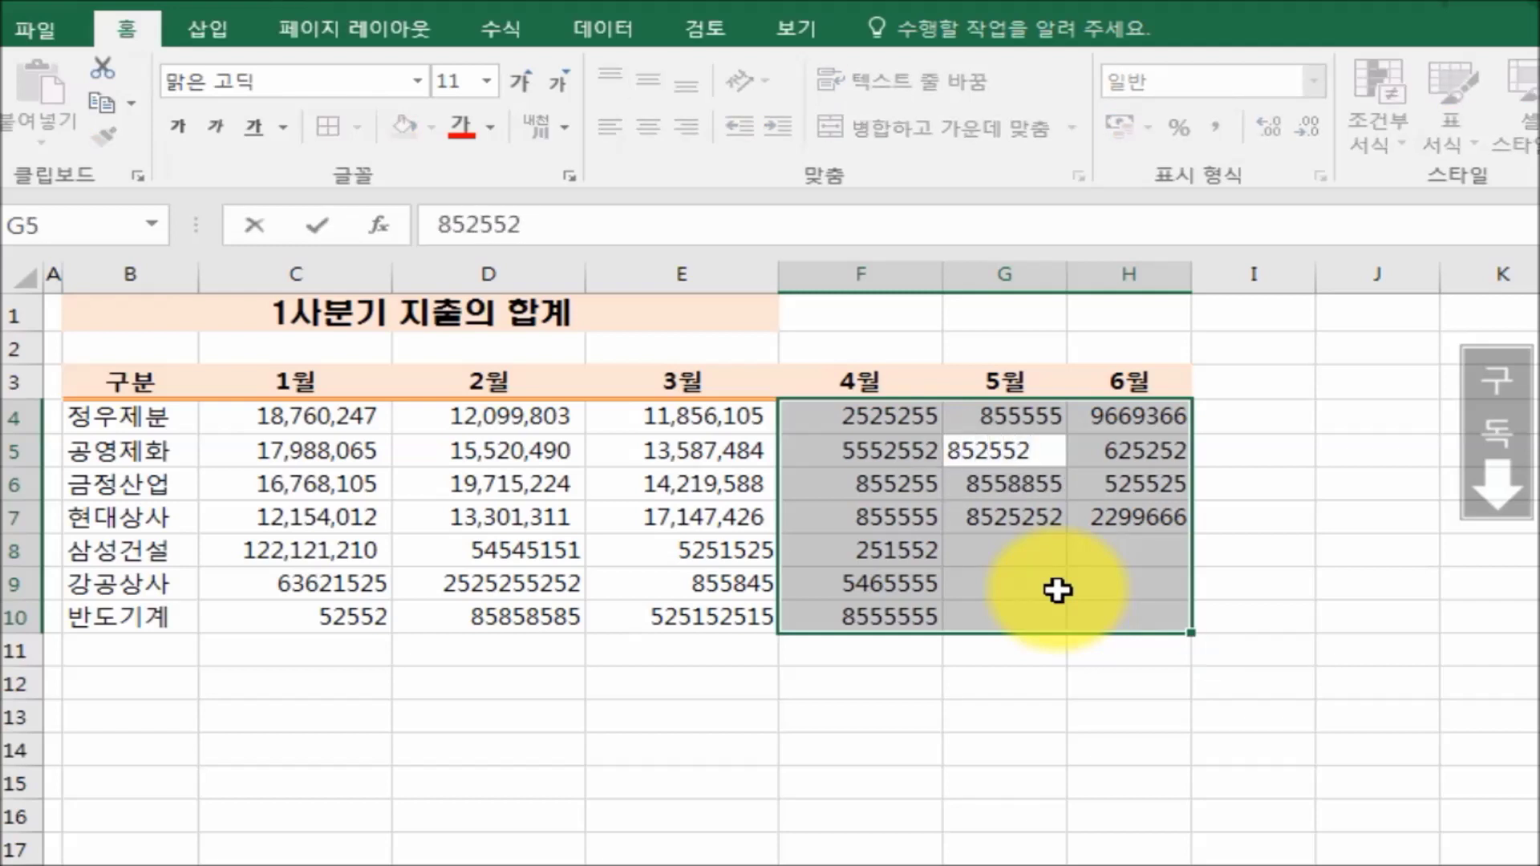
pyautogui.press('Return')
pyautogui.press('Return')
pyautogui.press('Return')
# Enter 85626262, 1212121, 85285252 in G8:G10 and 9685251, 6362525, 465251 in H8:H10
pyautogui.write('85626262')
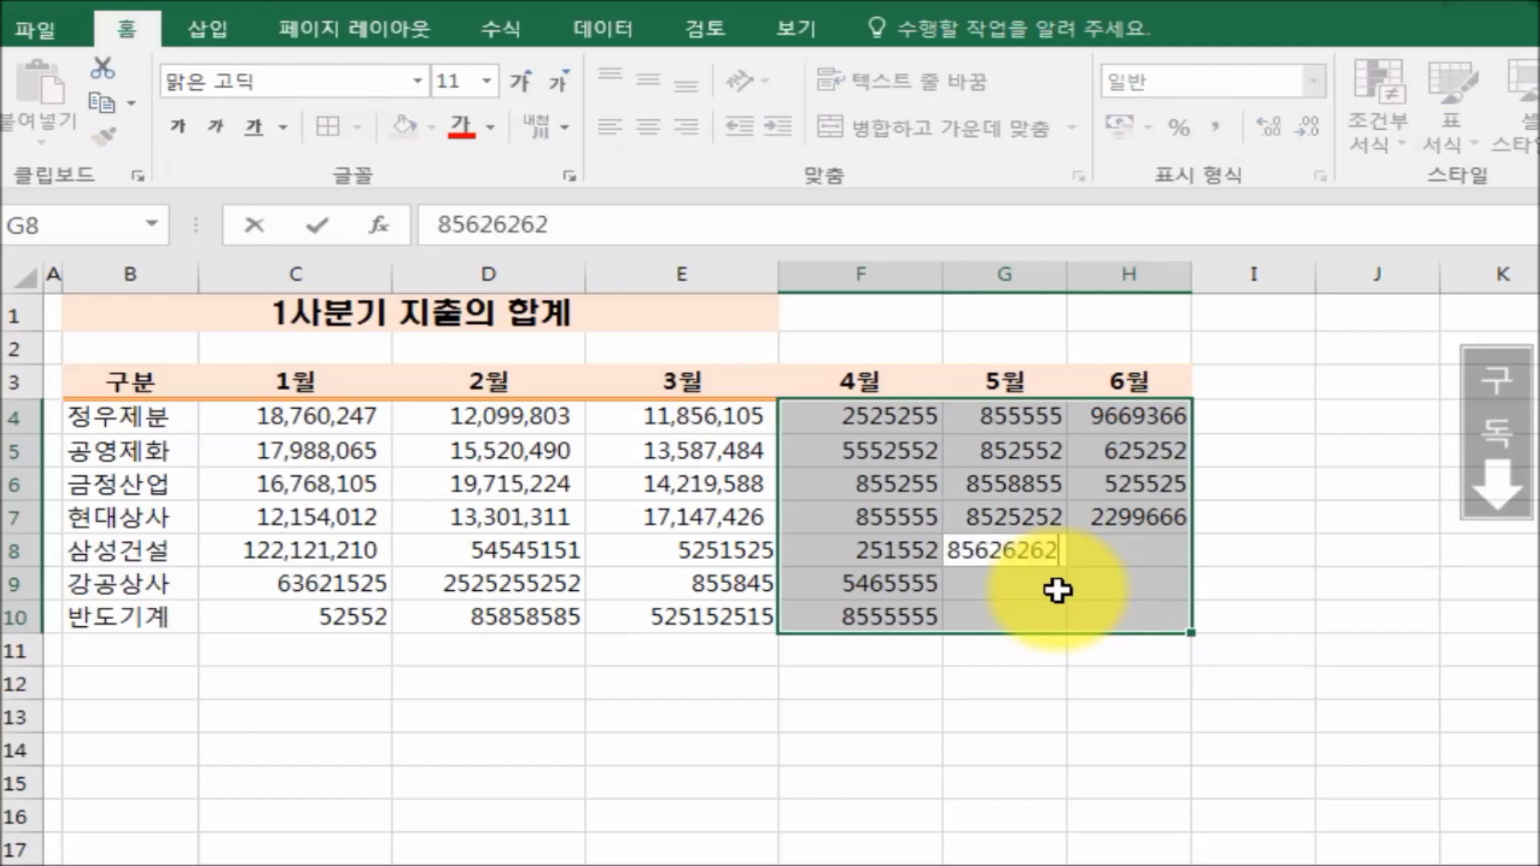
pyautogui.press('Return')
pyautogui.write('1212121')
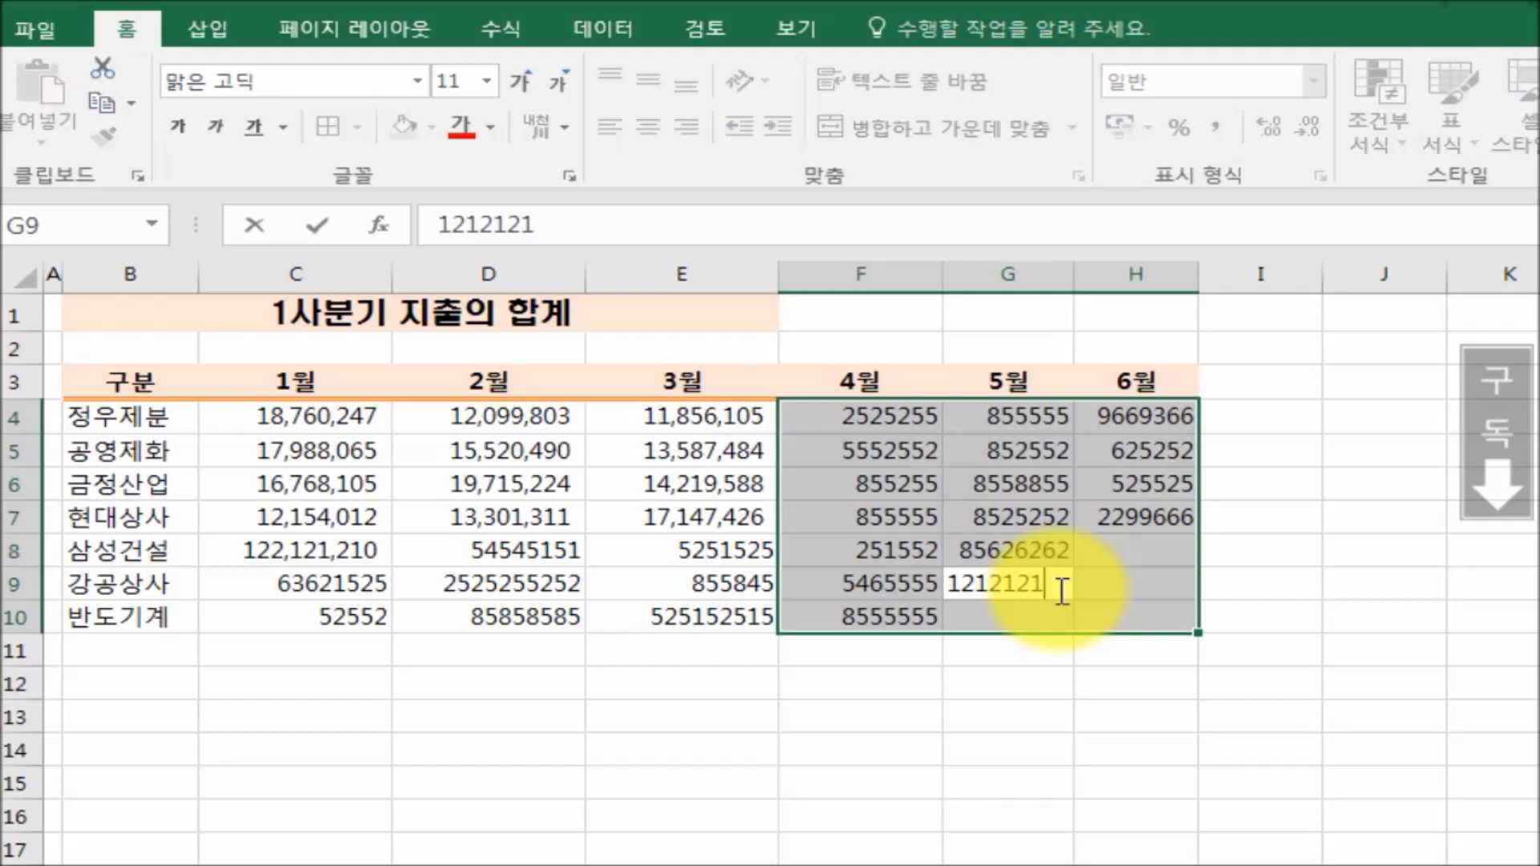
pyautogui.press('Return')
pyautogui.write('85285252')
pyautogui.press('Return')
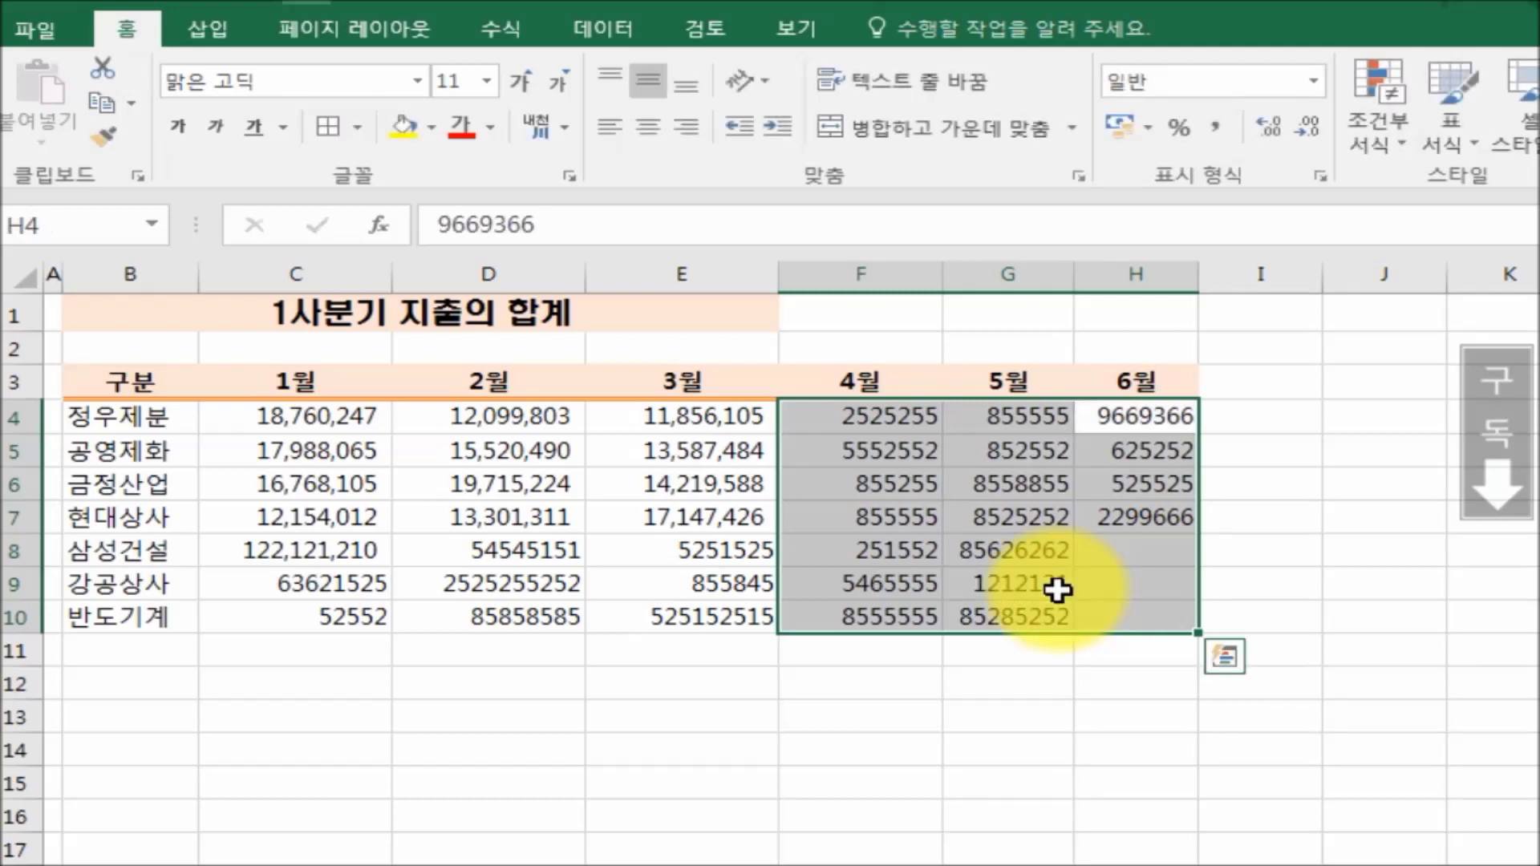
pyautogui.press('Return')
pyautogui.press('Return')
pyautogui.press('Return')
pyautogui.press('Return')
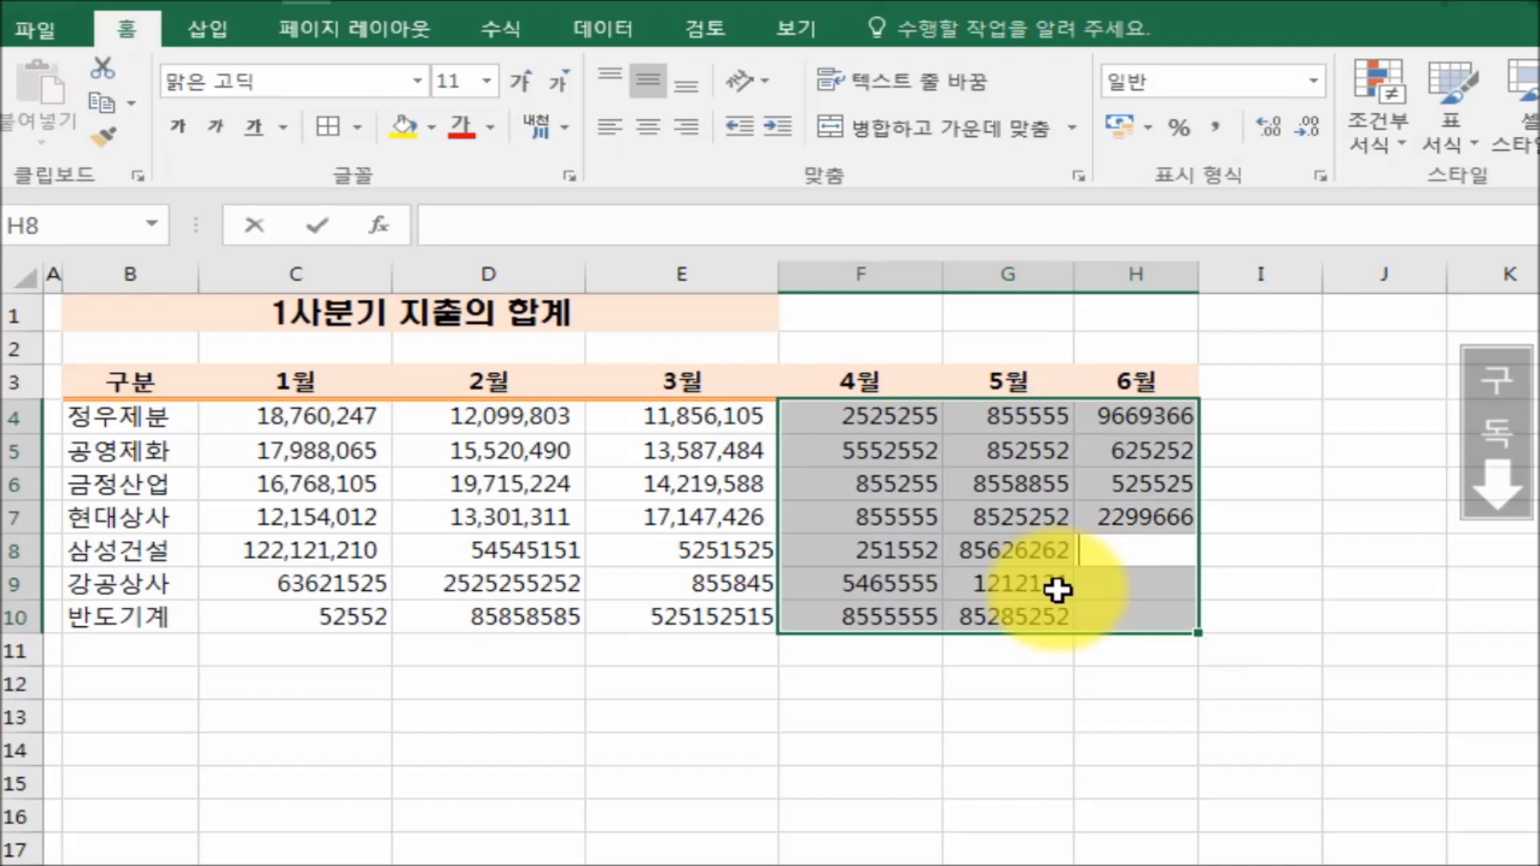
pyautogui.write('9685251')
pyautogui.press('Return')
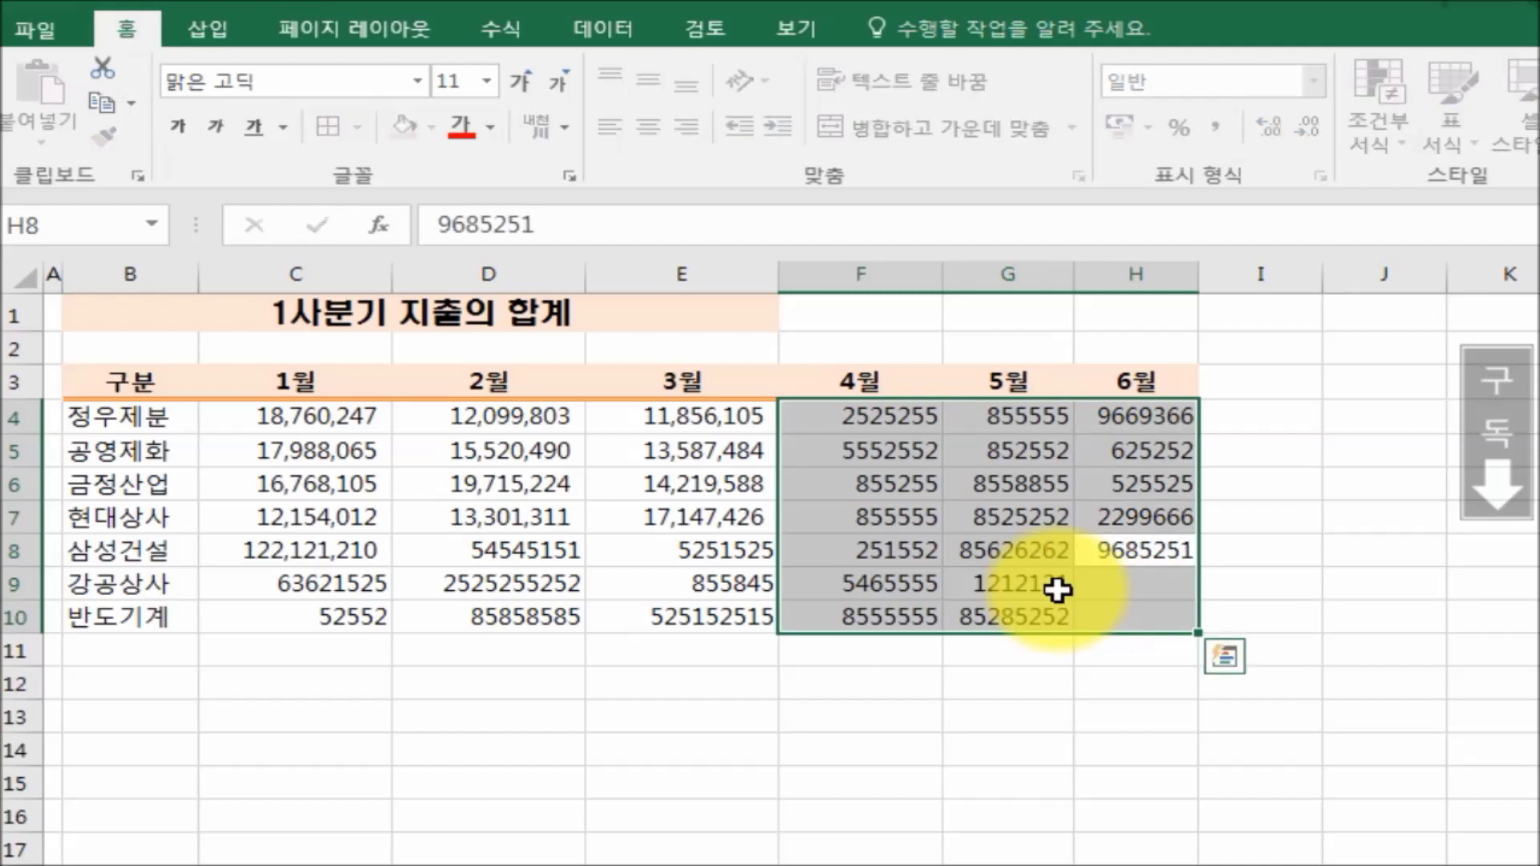
pyautogui.write('6362525')
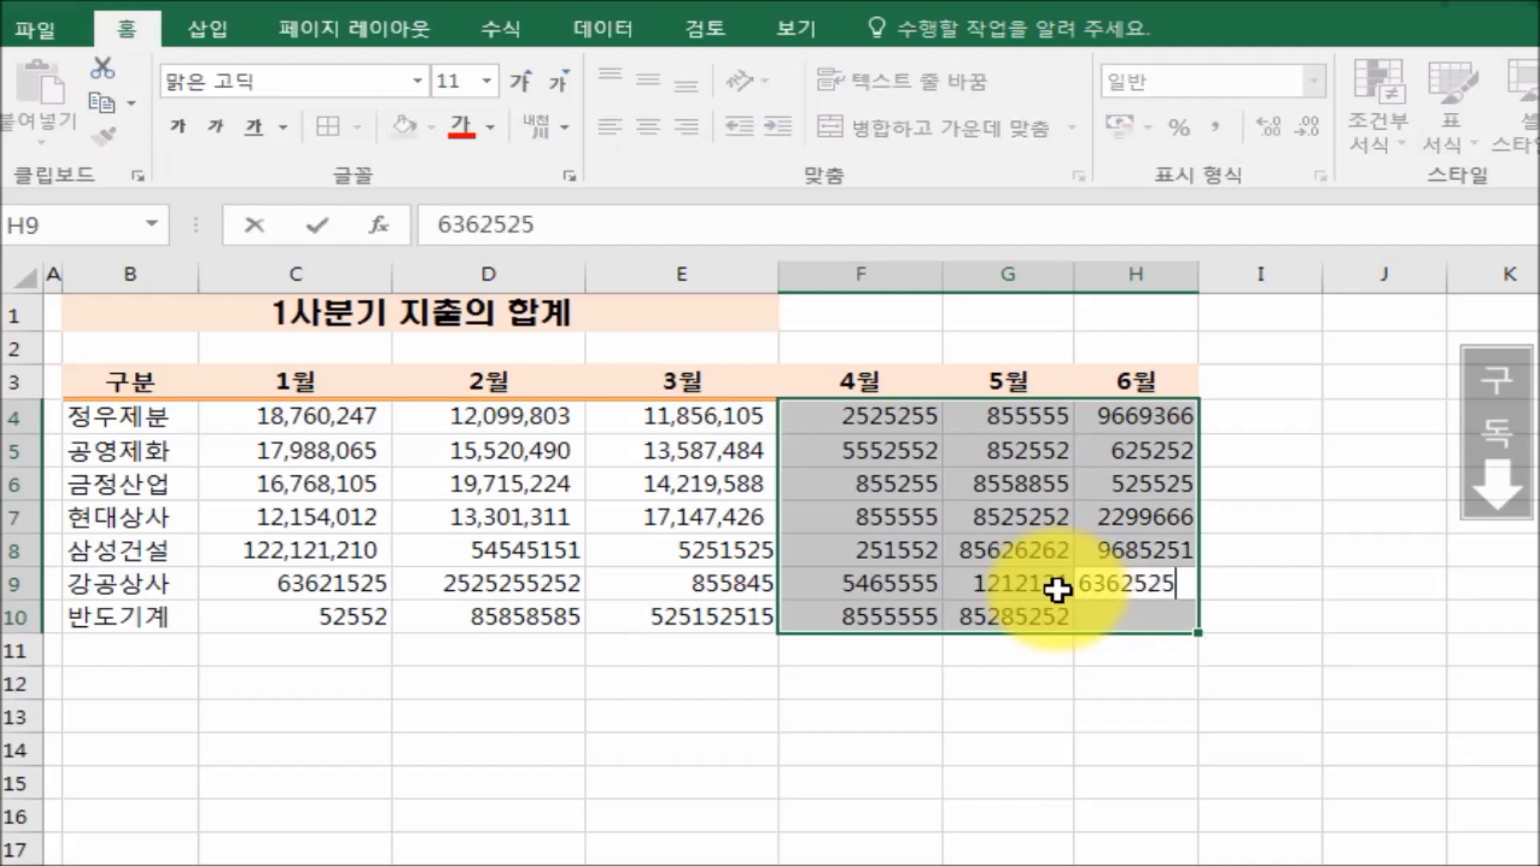
pyautogui.press('Return')
pyautogui.write('465251')
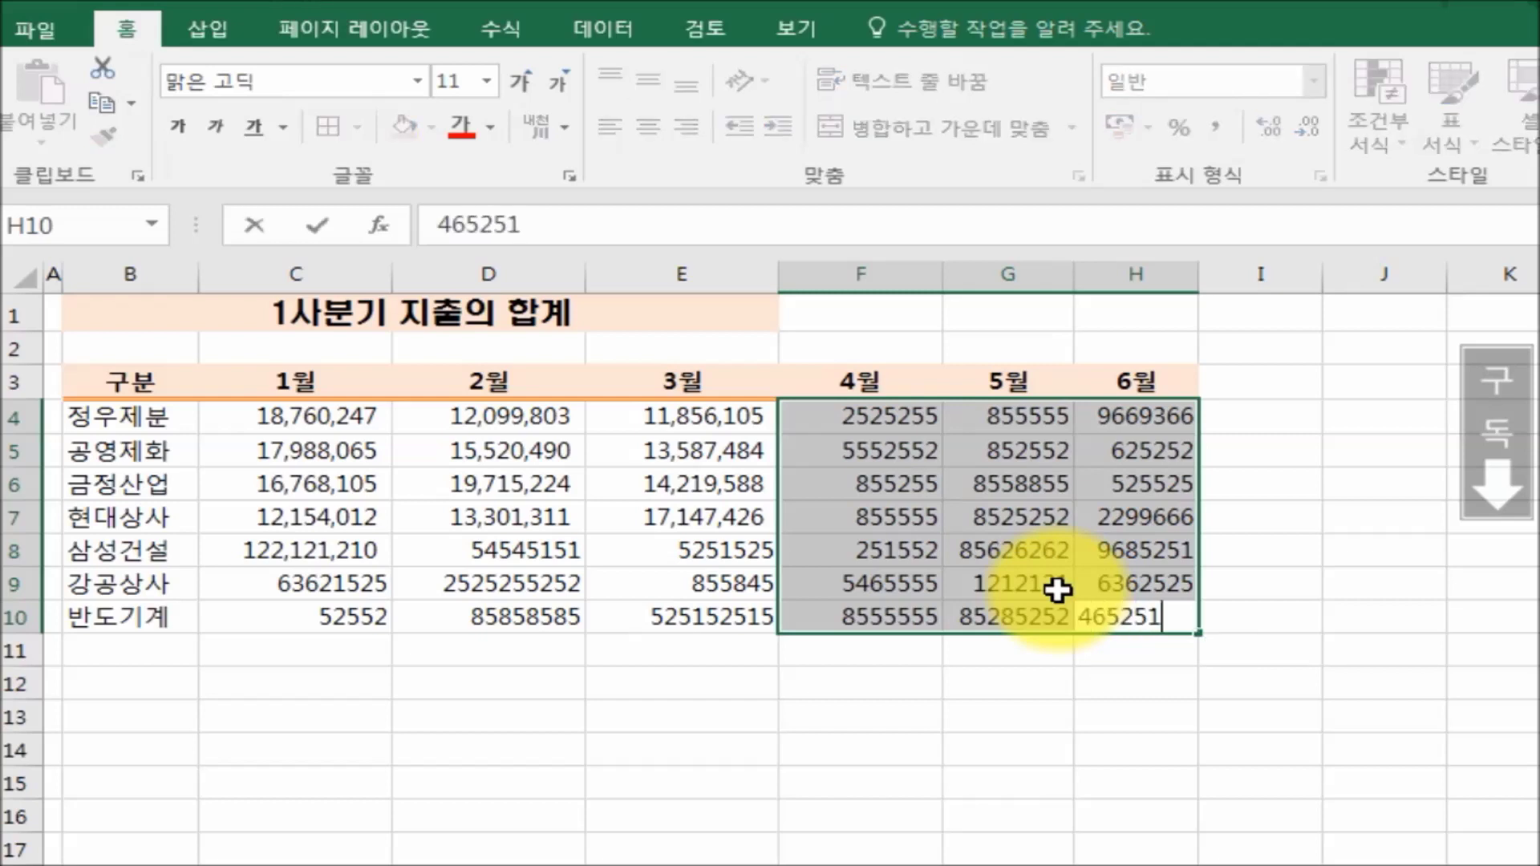
pyautogui.click(1409, 653)
pyautogui.click(285, 387)
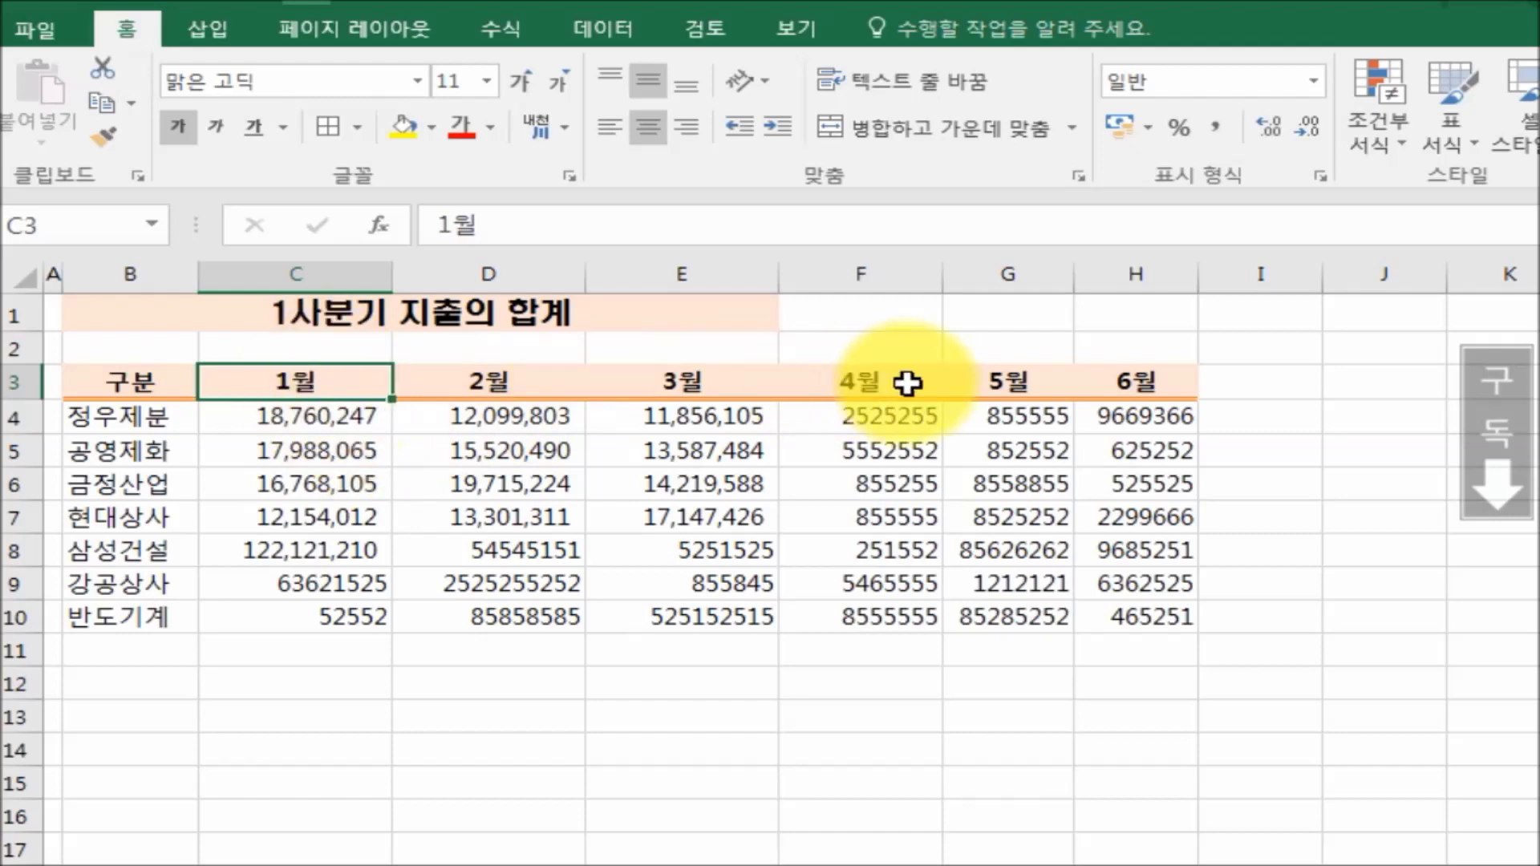
# Select columns C:H and drag their border so all six month columns share one wider width
pyautogui.moveTo(303, 385); pyautogui.dragTo(1134, 385)
pyautogui.click(746, 513)
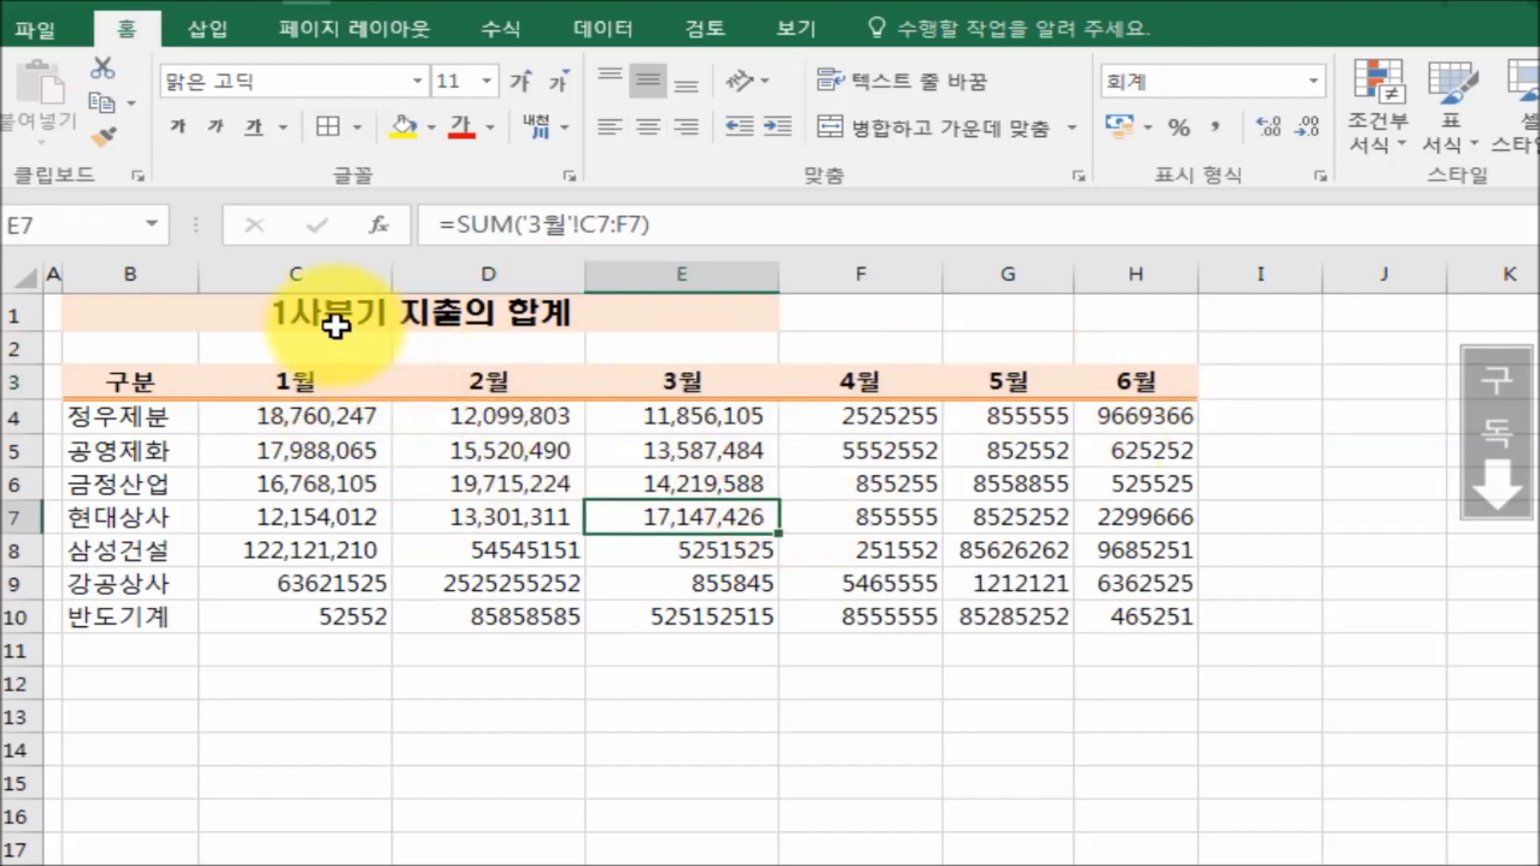
pyautogui.moveTo(306, 277); pyautogui.dragTo(1143, 289)
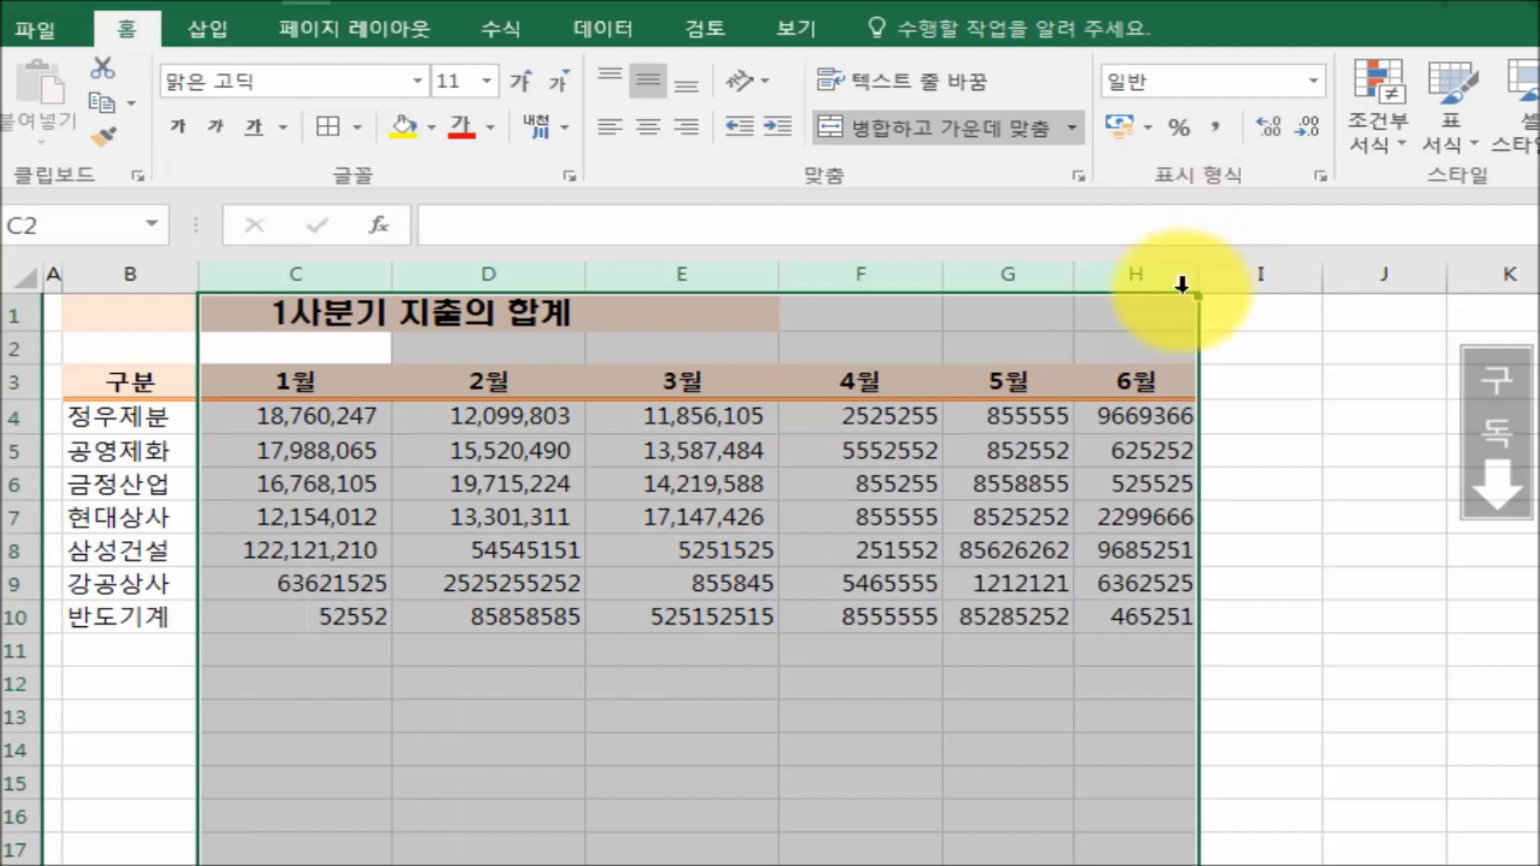
pyautogui.moveTo(1201, 281); pyautogui.dragTo(1202, 282)
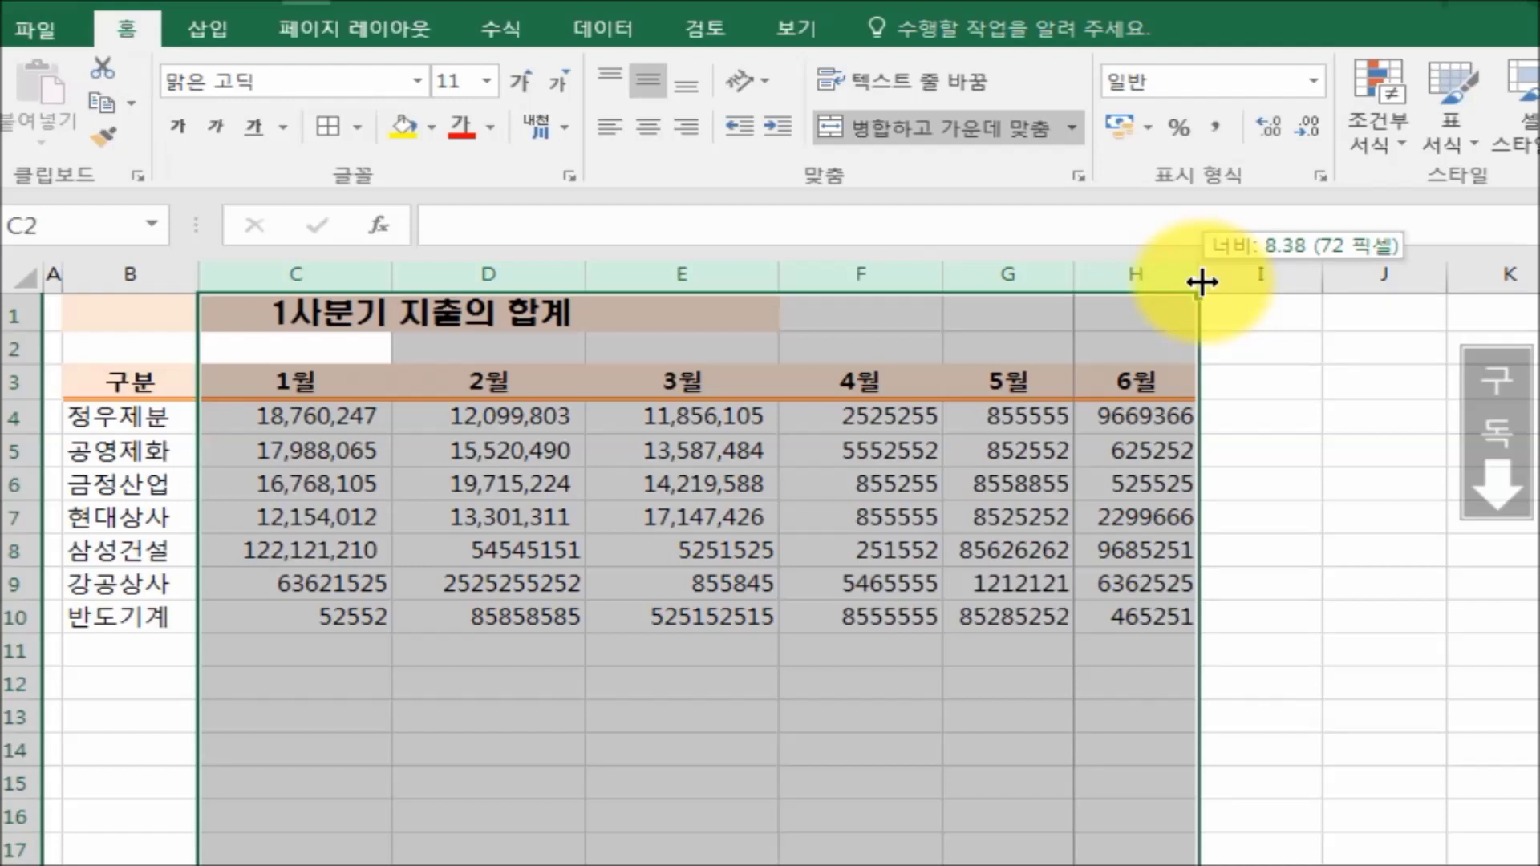
pyautogui.moveTo(1201, 281); pyautogui.dragTo(1228, 280)
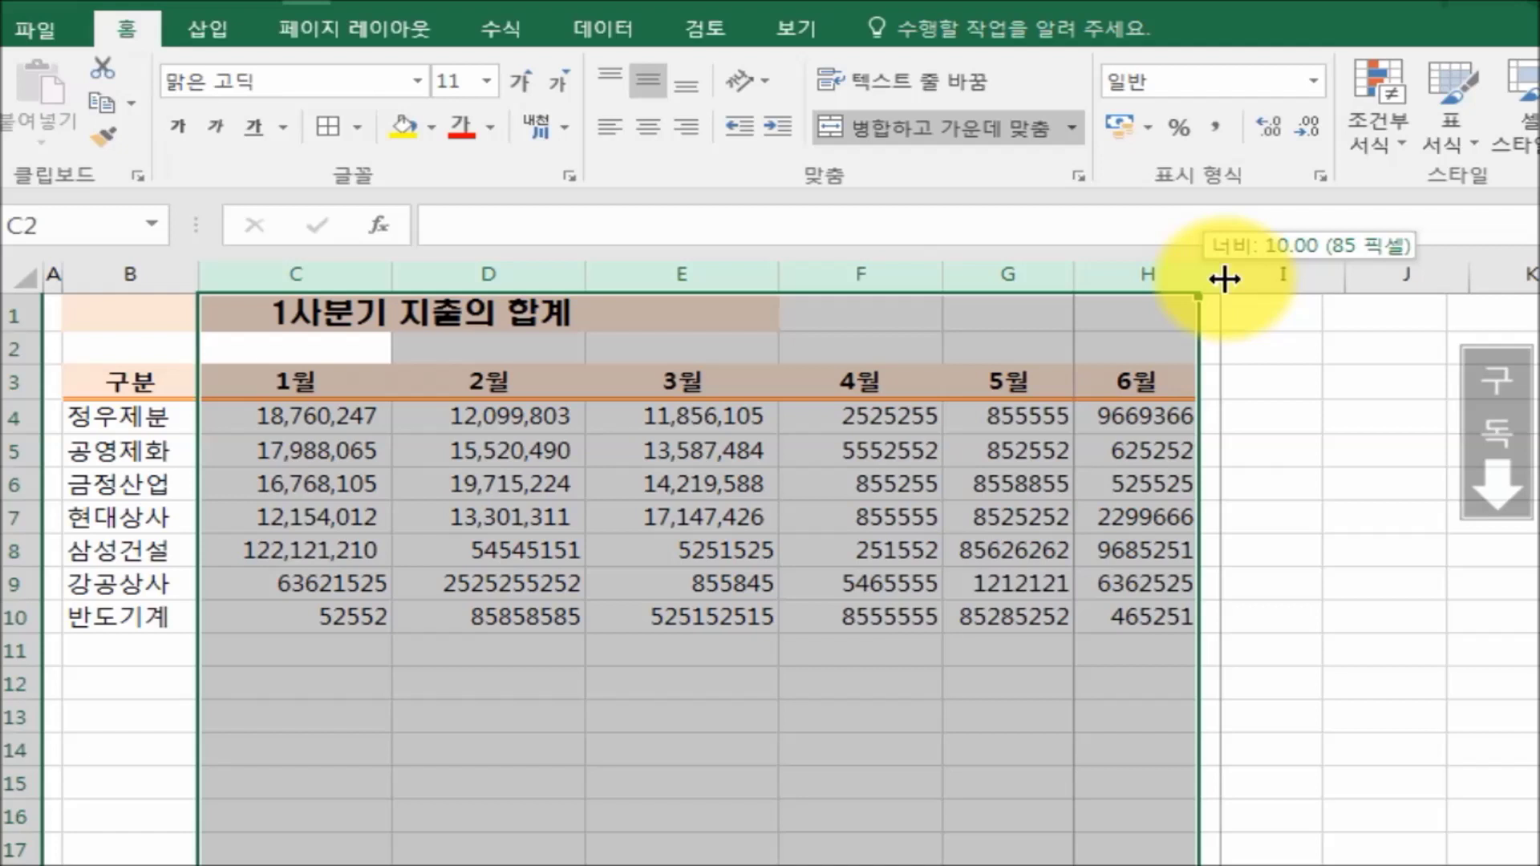
pyautogui.moveTo(1225, 279); pyautogui.dragTo(1223, 278)
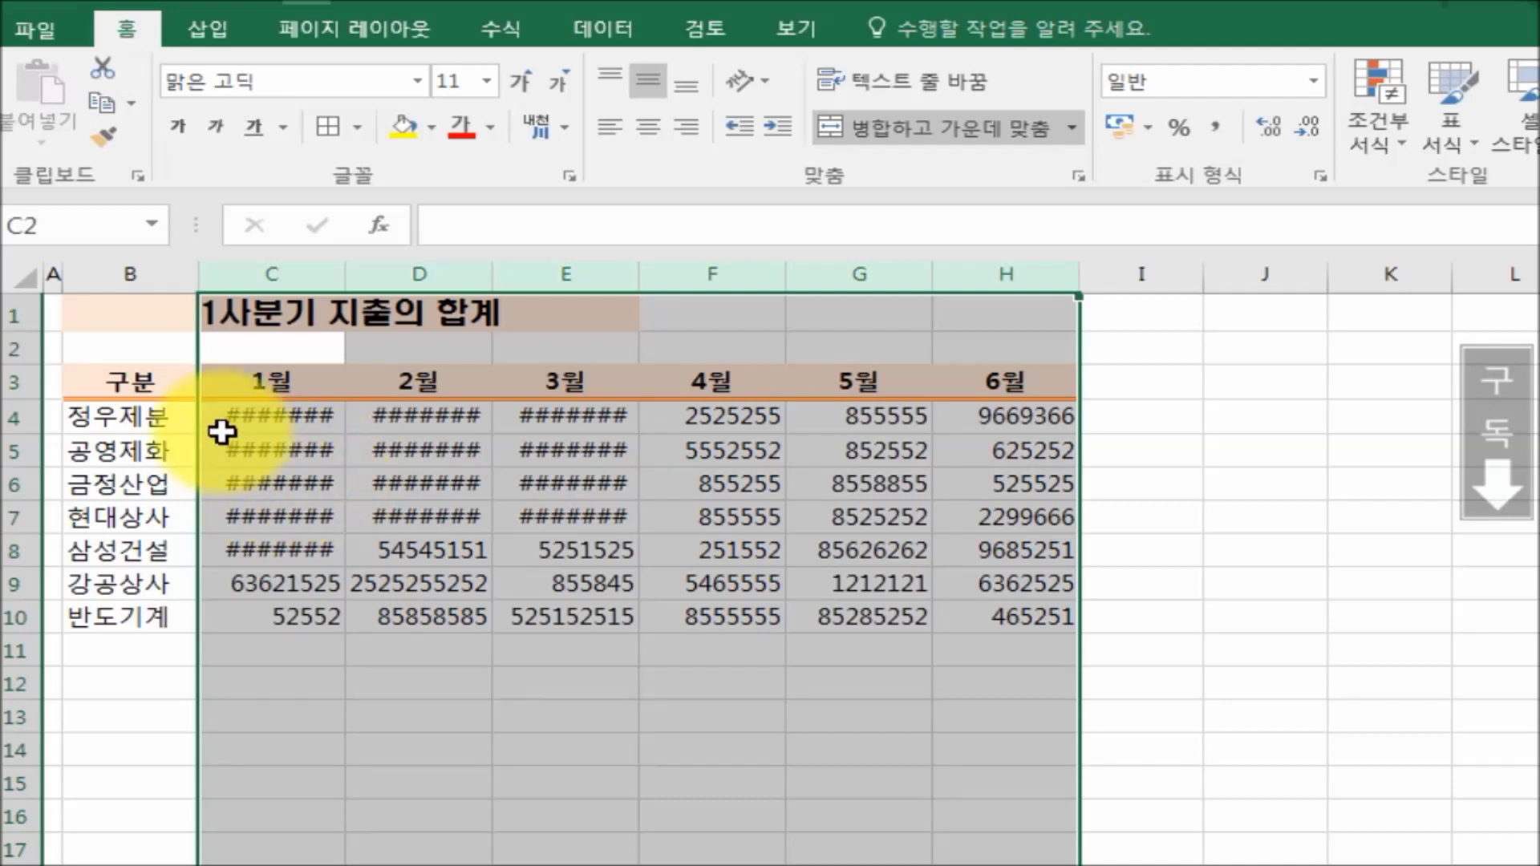
pyautogui.moveTo(1081, 281); pyautogui.dragTo(1123, 285)
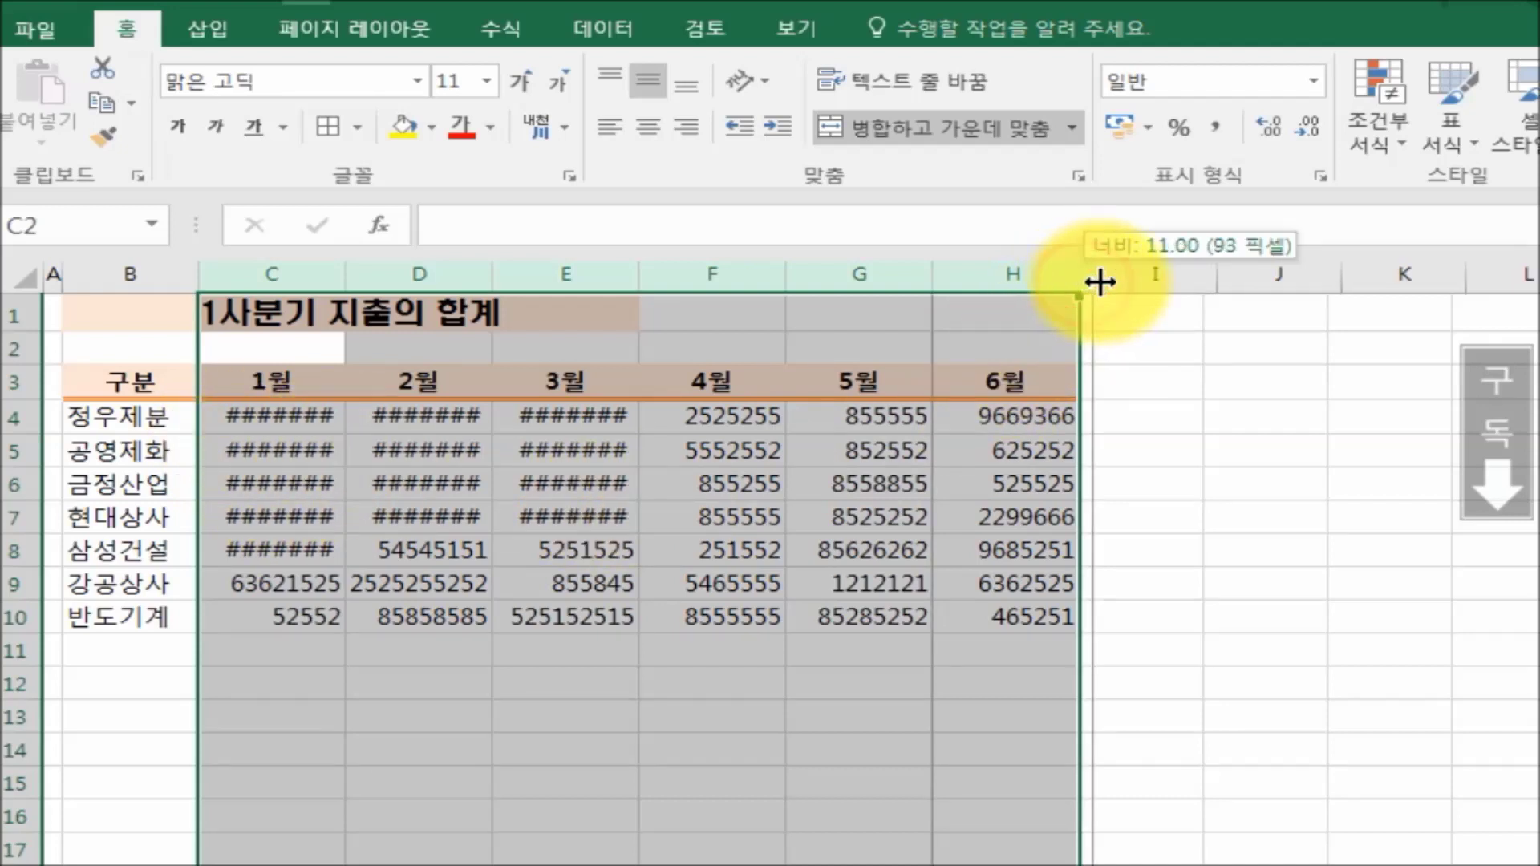
pyautogui.click(1367, 762)
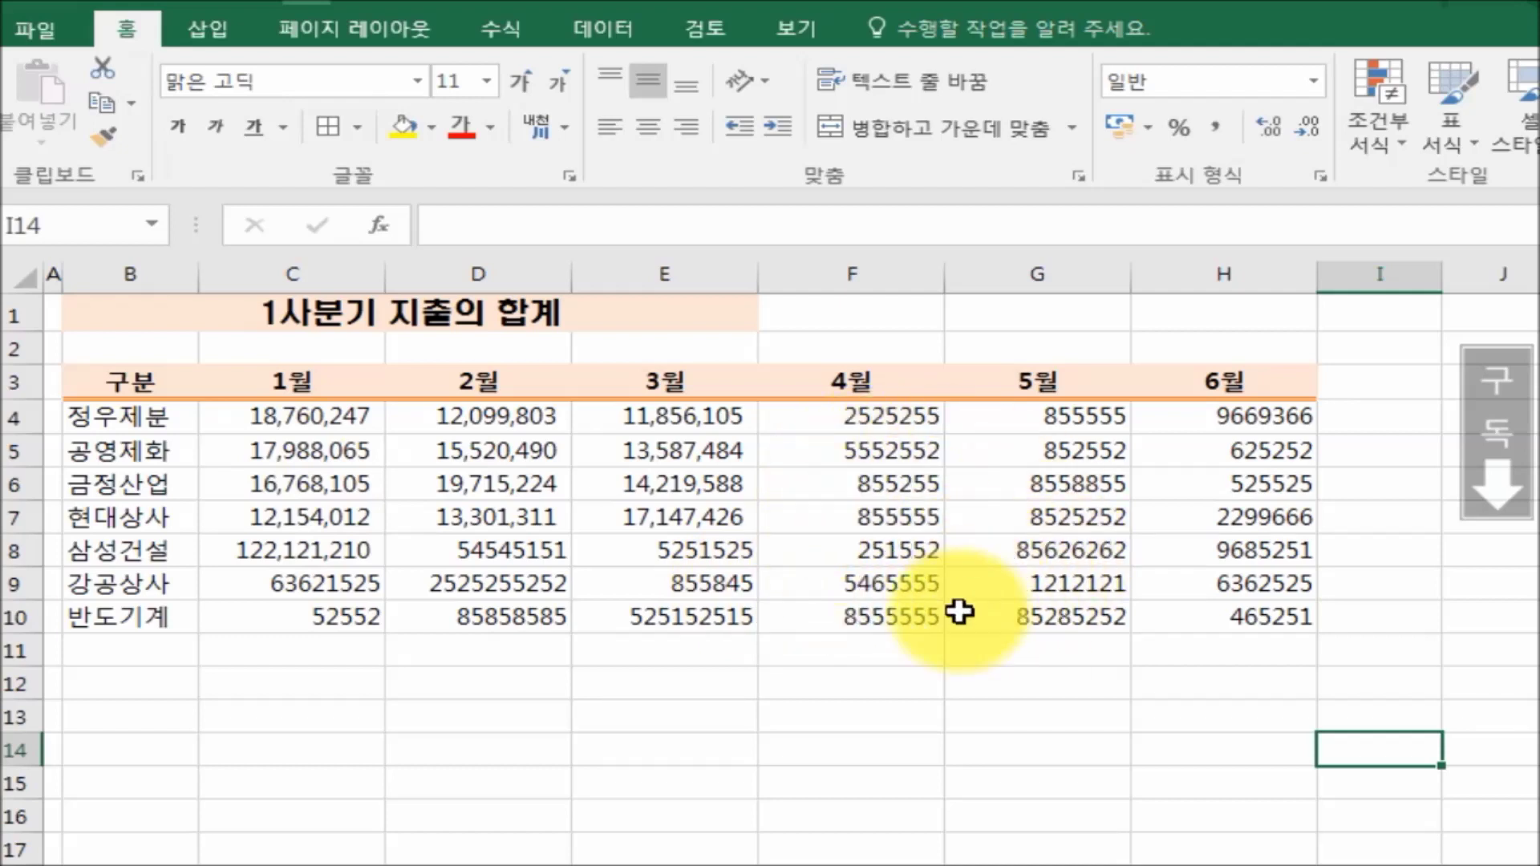
# Apply Comma Style (쉼표 스타일) to C4:H10 so every amount shows thousands separators
pyautogui.moveTo(299, 415); pyautogui.dragTo(1241, 626)
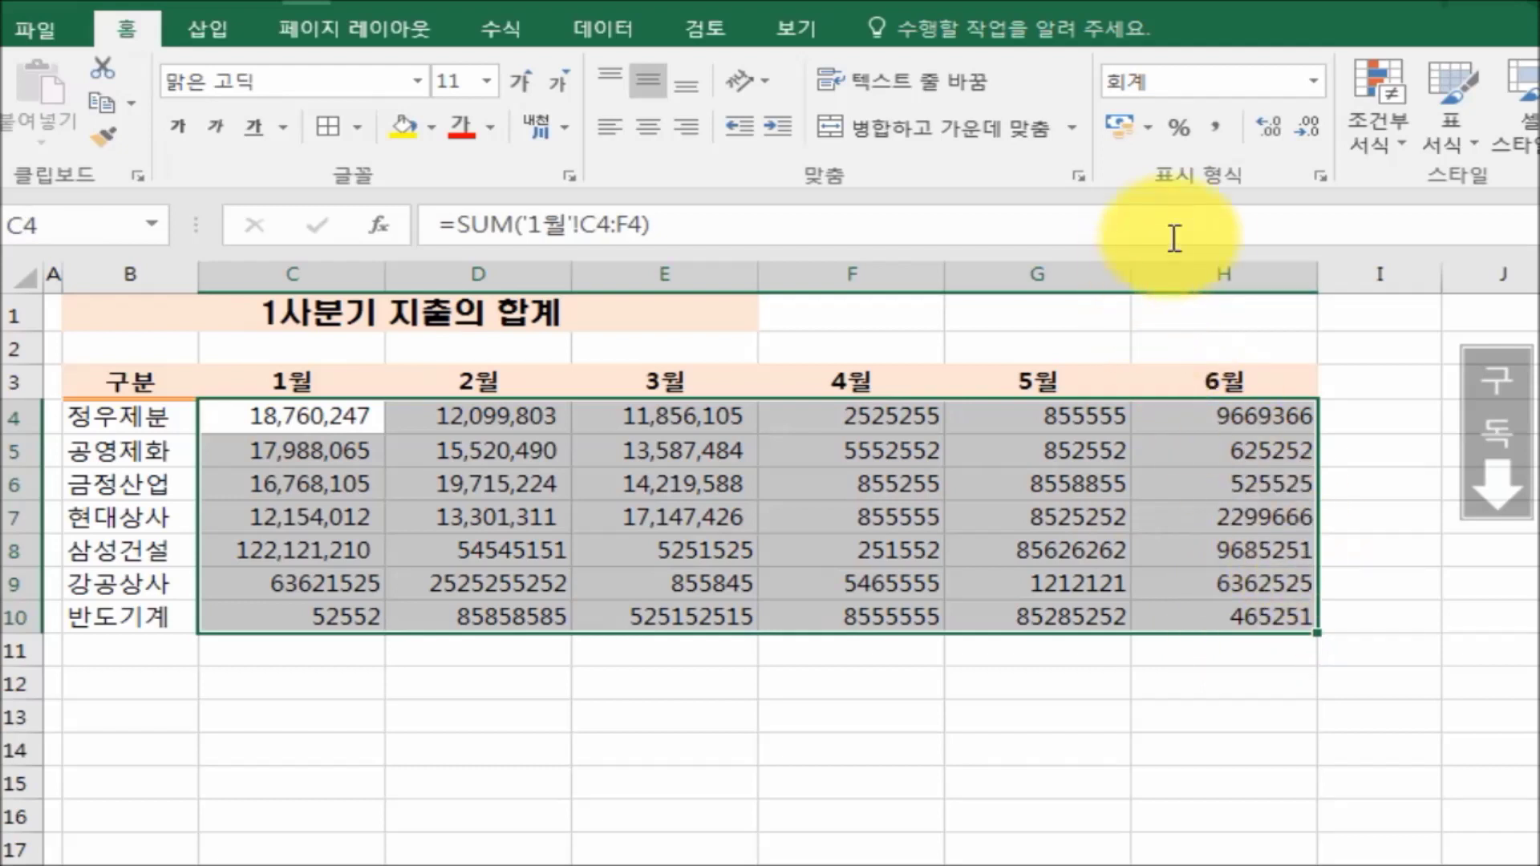
pyautogui.click(1219, 127)
pyautogui.click(1415, 746)
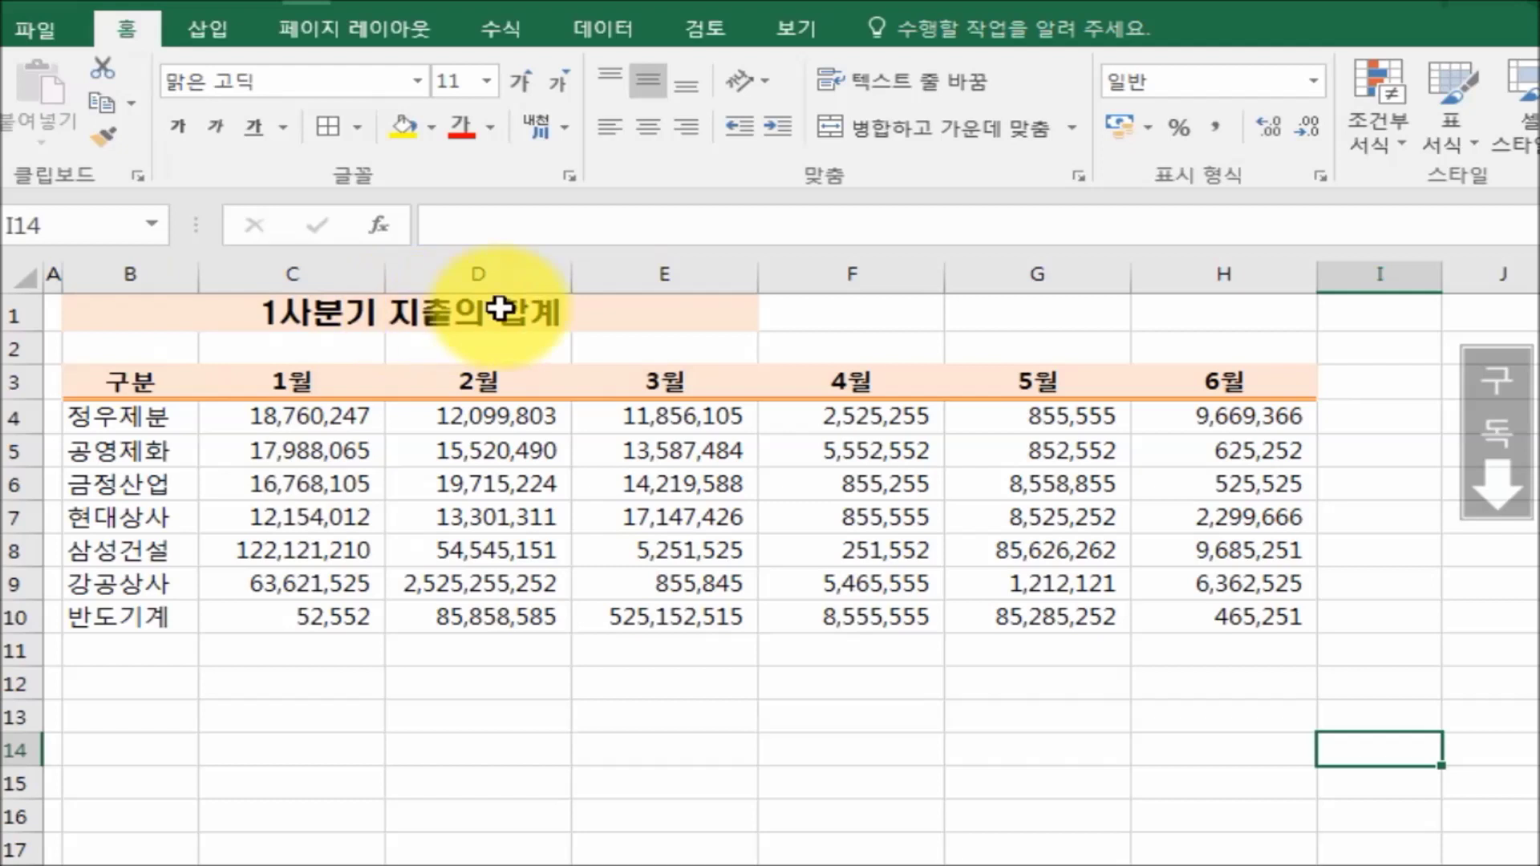
pyautogui.moveTo(162, 319); pyautogui.dragTo(1201, 312)
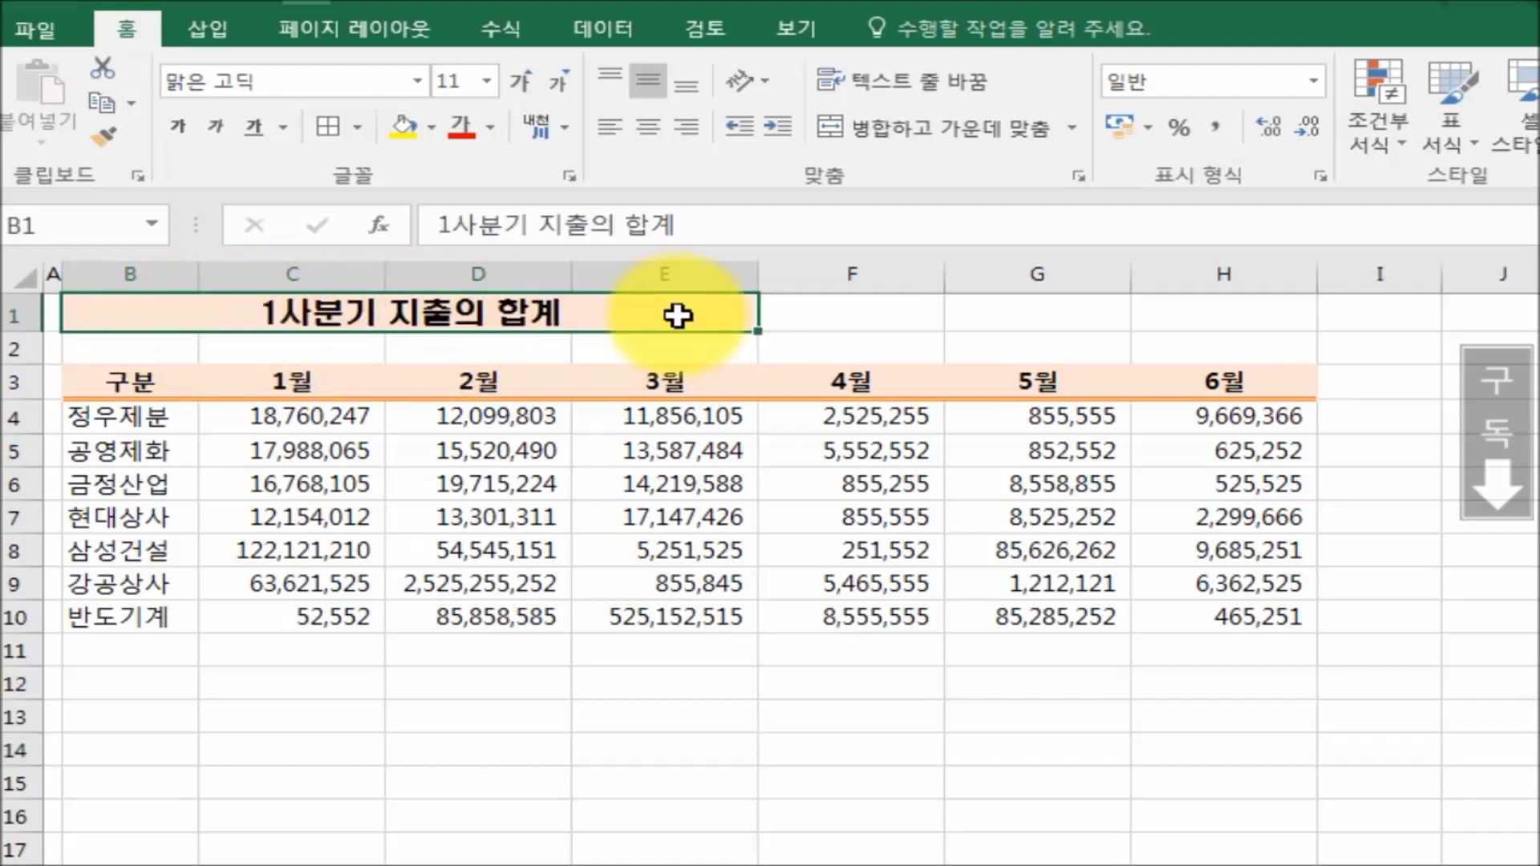
# Unmerge the old title, then merge and centre it across B1:H1
pyautogui.click(971, 130)
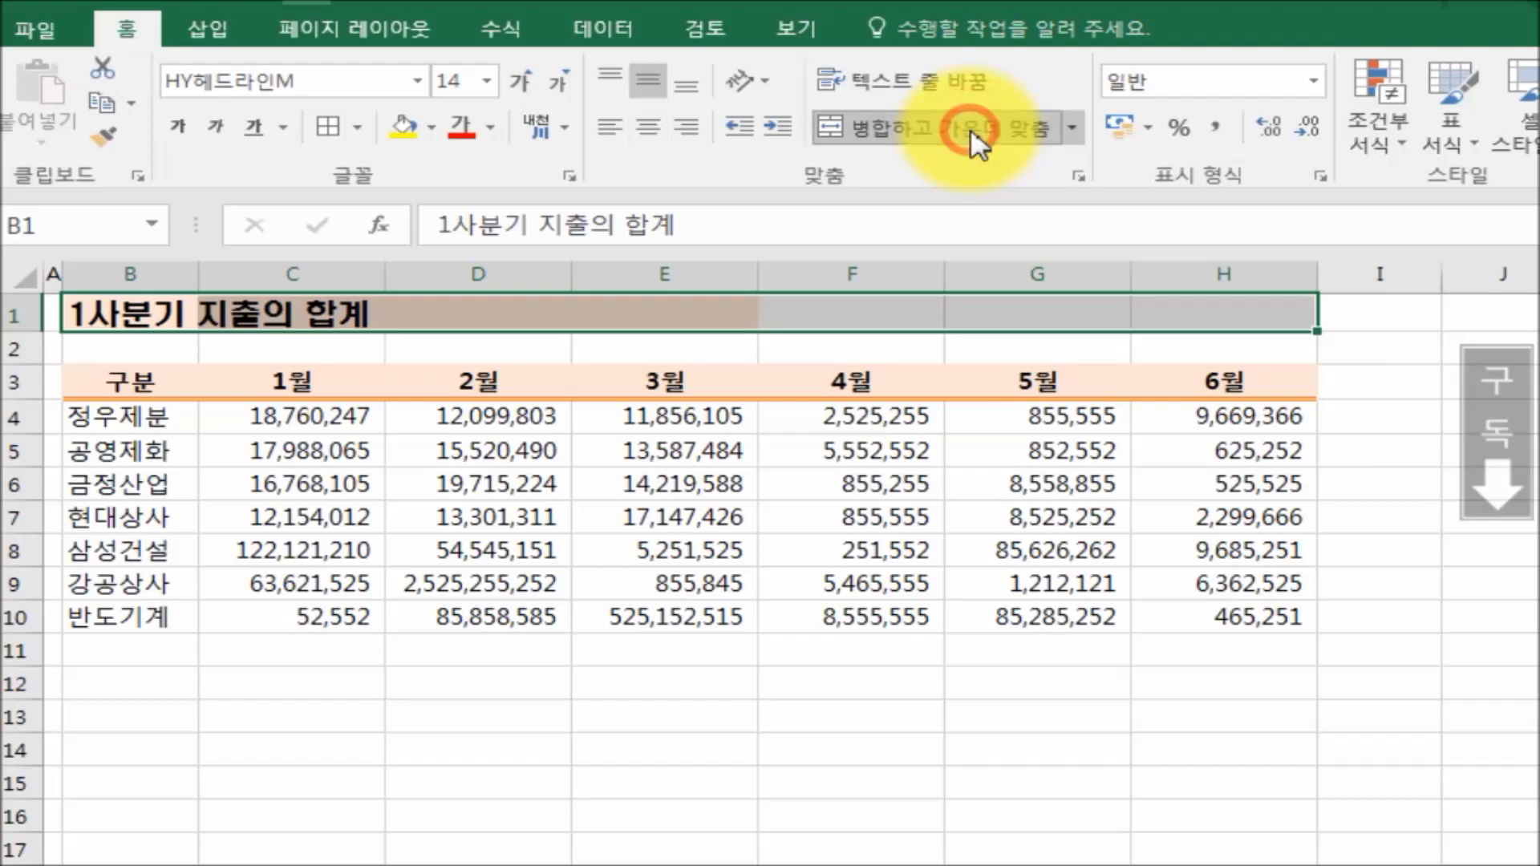
pyautogui.click(972, 133)
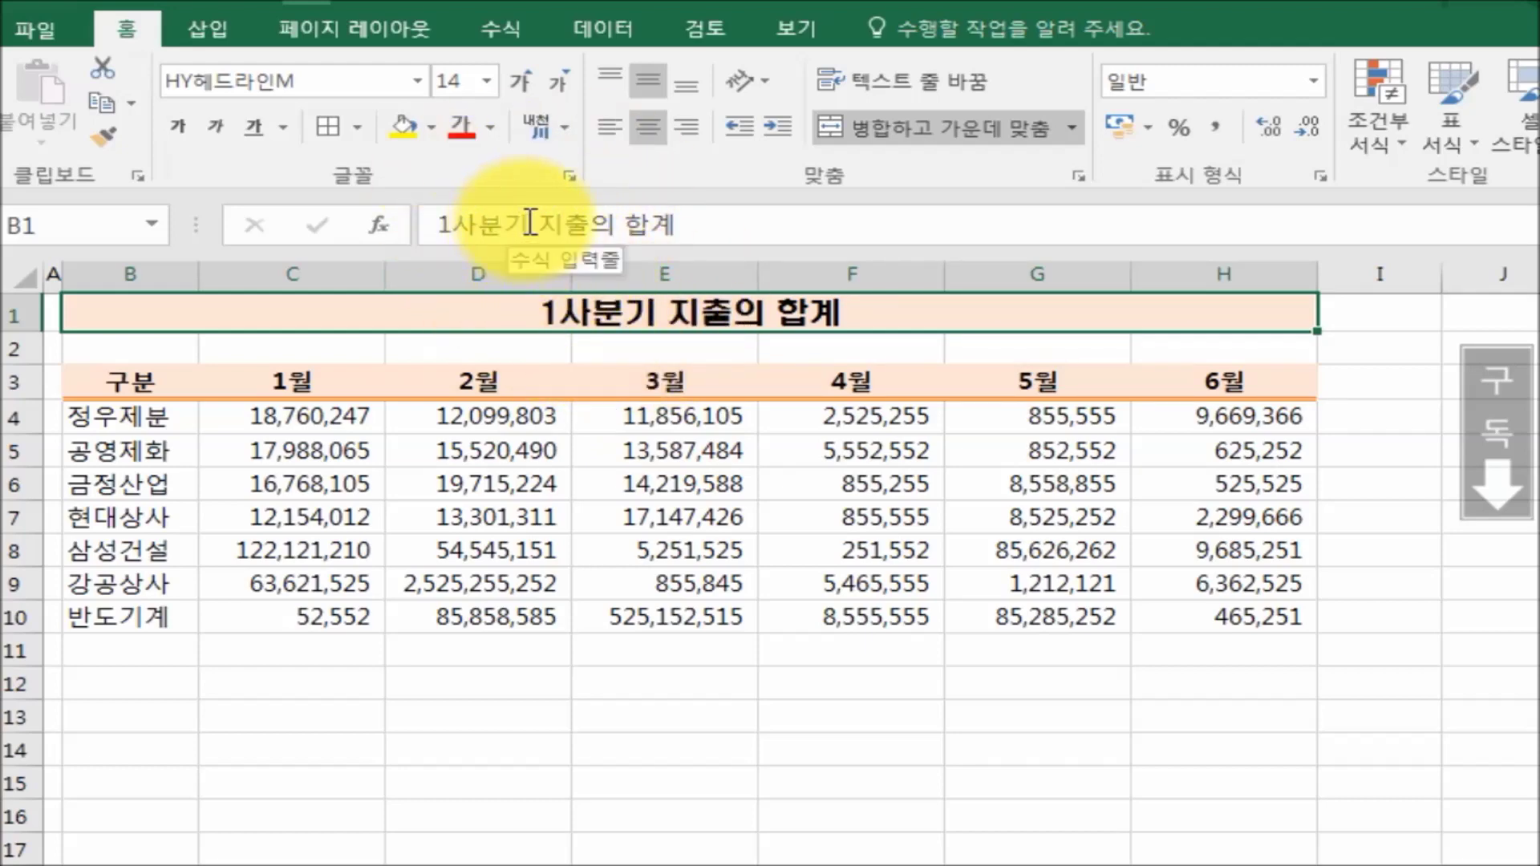
# Replace 1사분기 with 상반기 so the title reads 상반기 지출의 합계
pyautogui.moveTo(529, 223); pyautogui.dragTo(423, 218)
pyautogui.write('사')
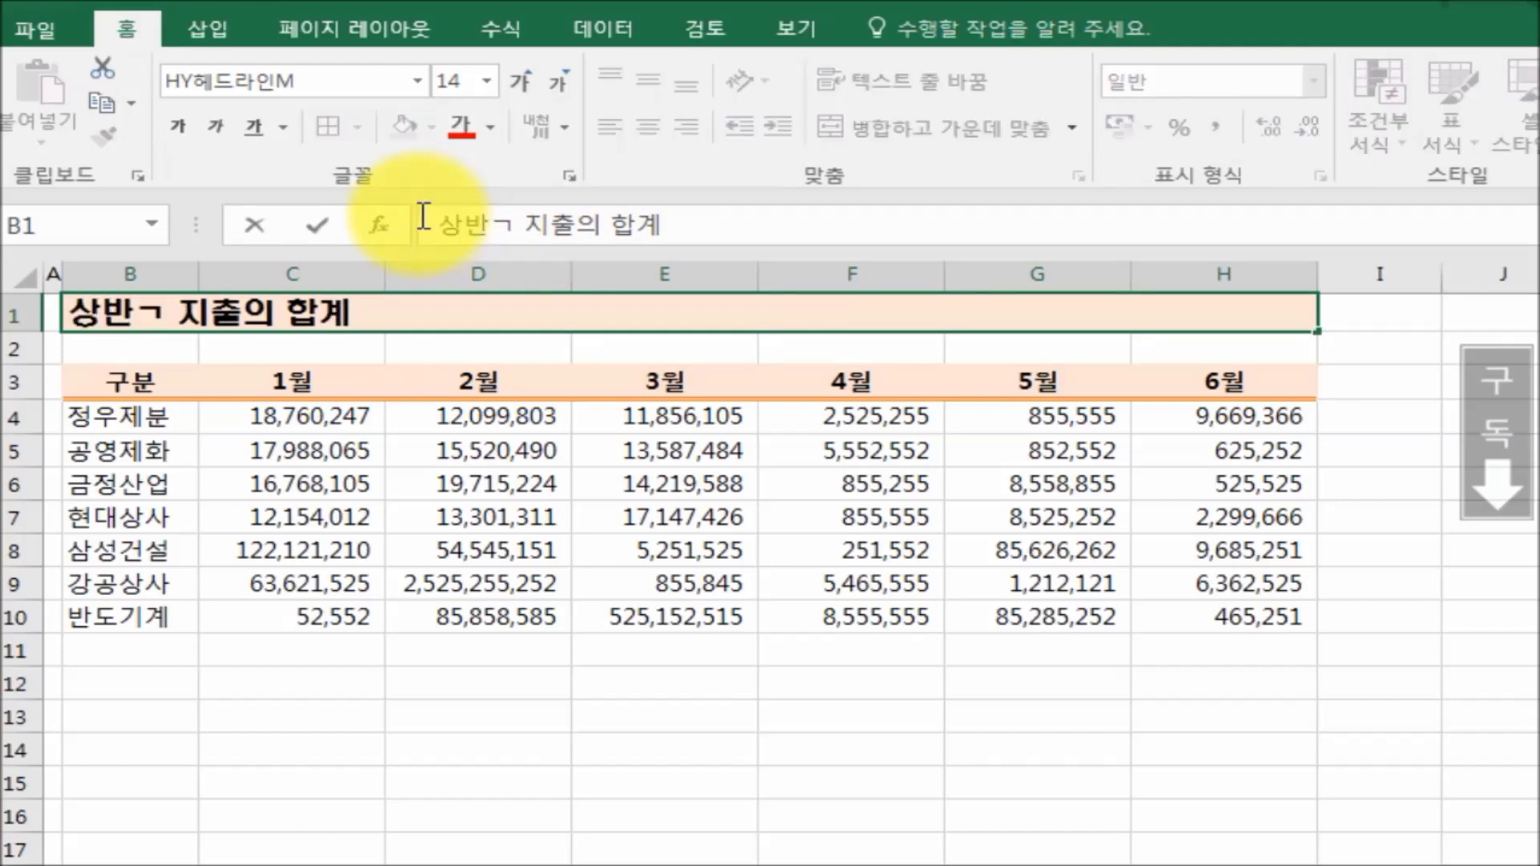
pyautogui.write('기')
pyautogui.click(1326, 728)
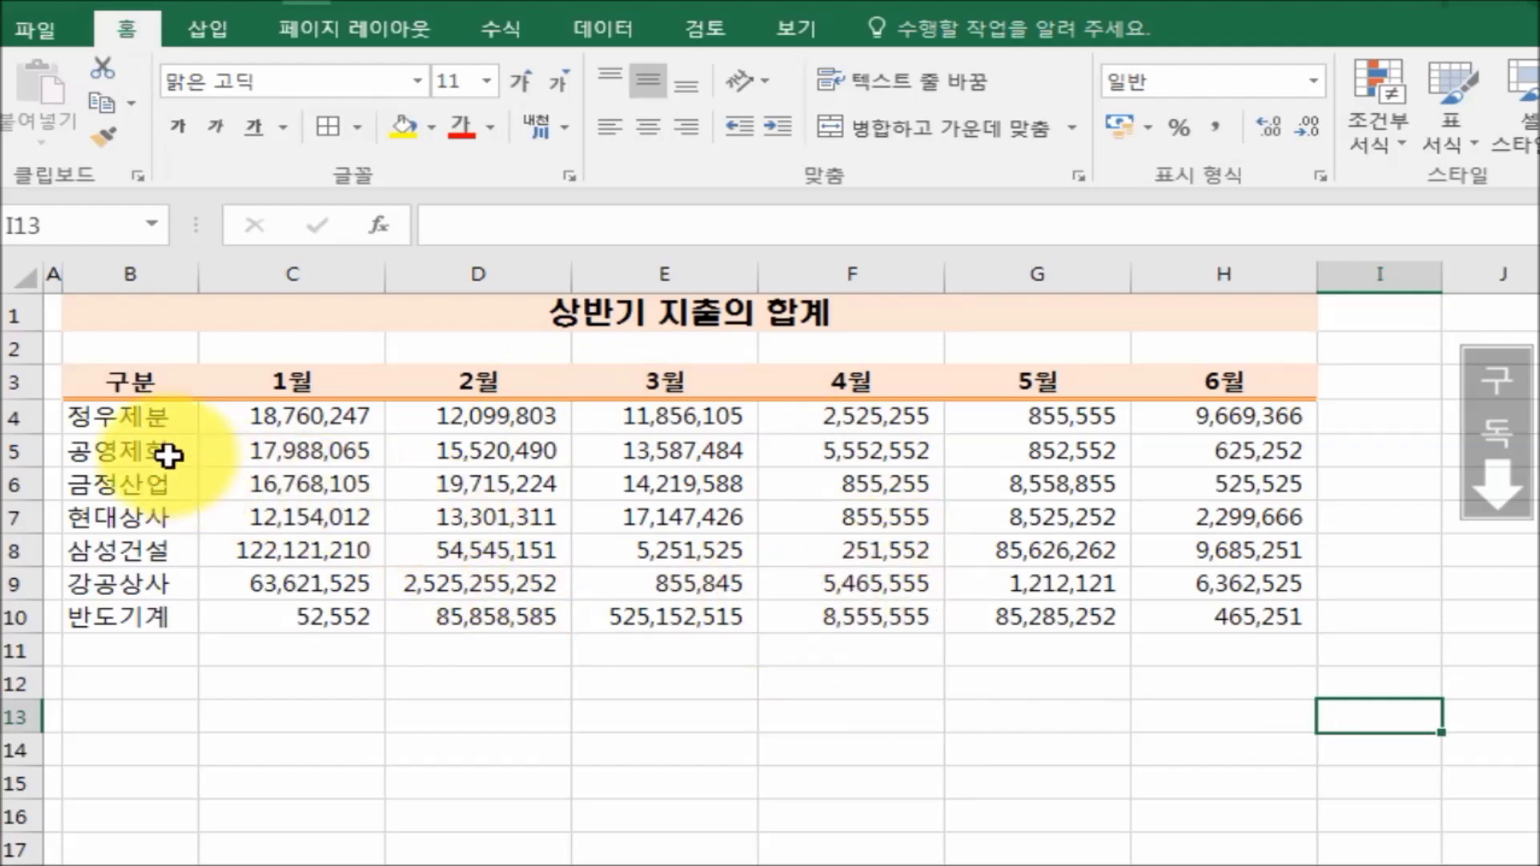
pyautogui.moveTo(121, 385); pyautogui.dragTo(1225, 617)
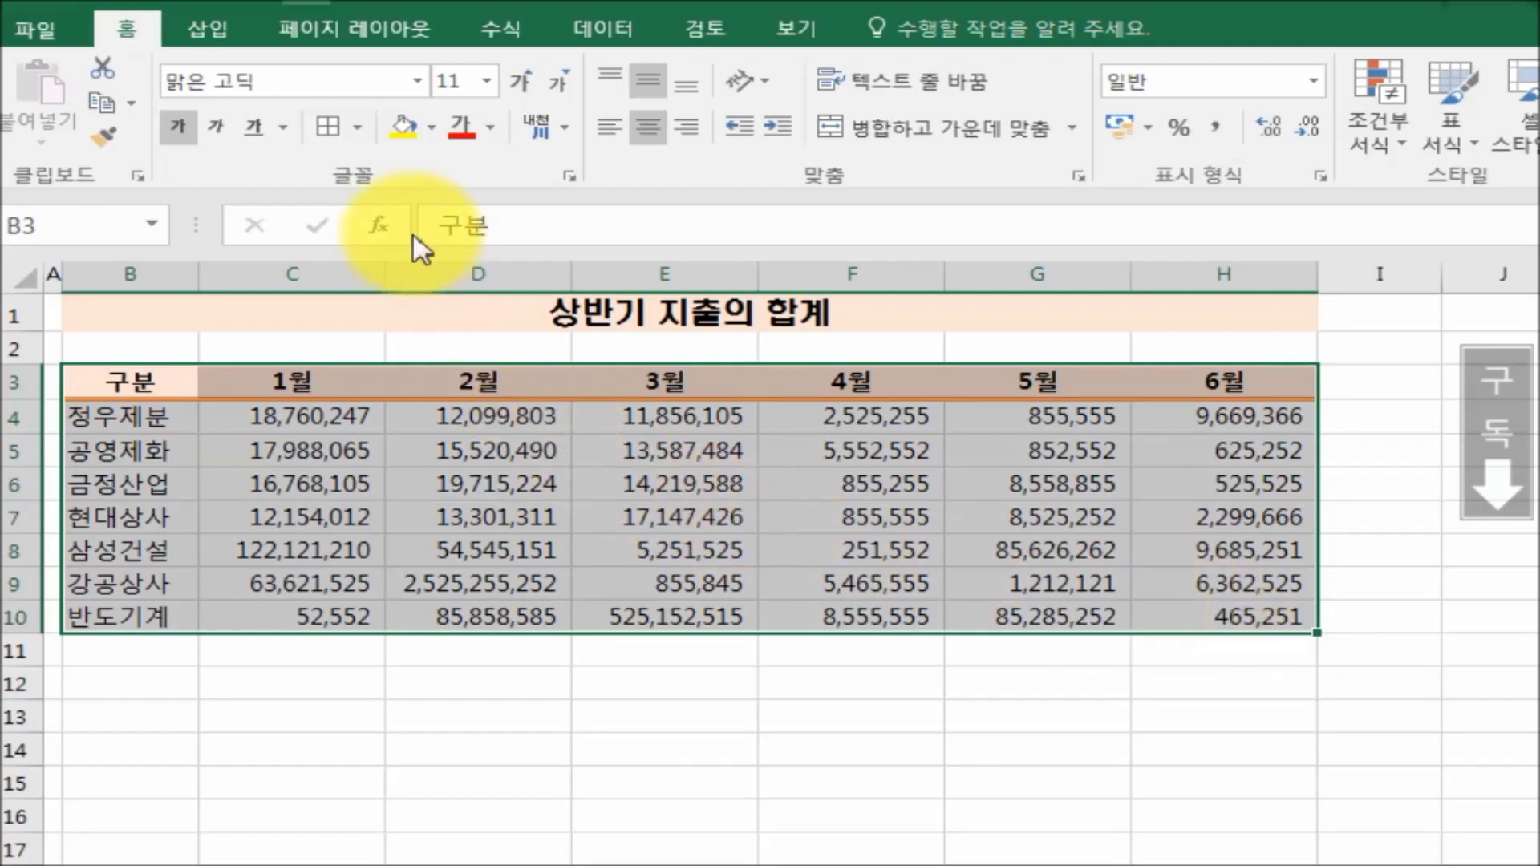
# Give B3:H10 borders on every cell plus a thick outside border
pyautogui.click(354, 128)
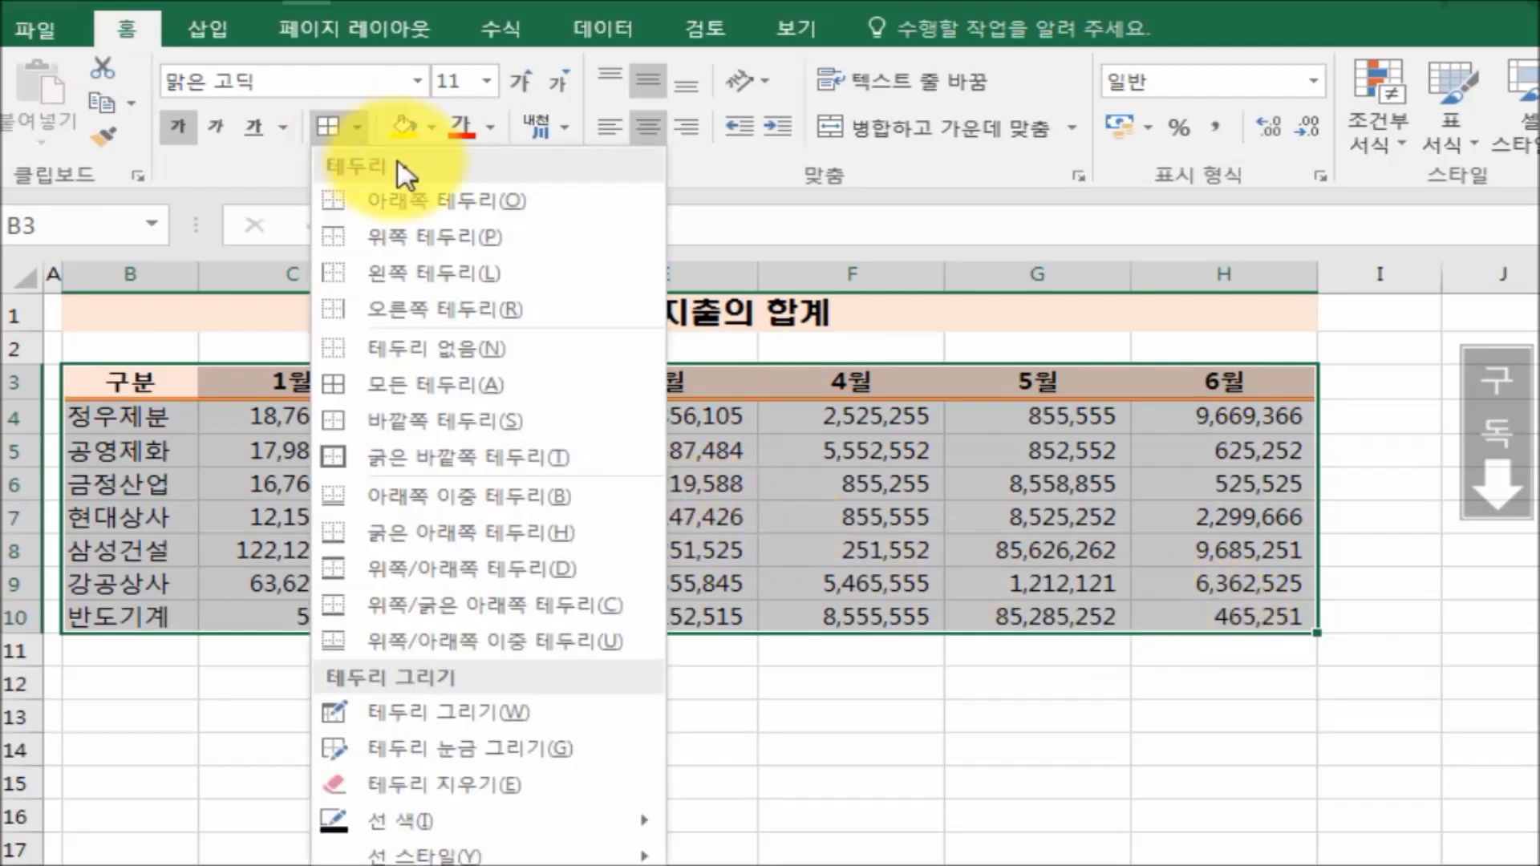
pyautogui.click(542, 385)
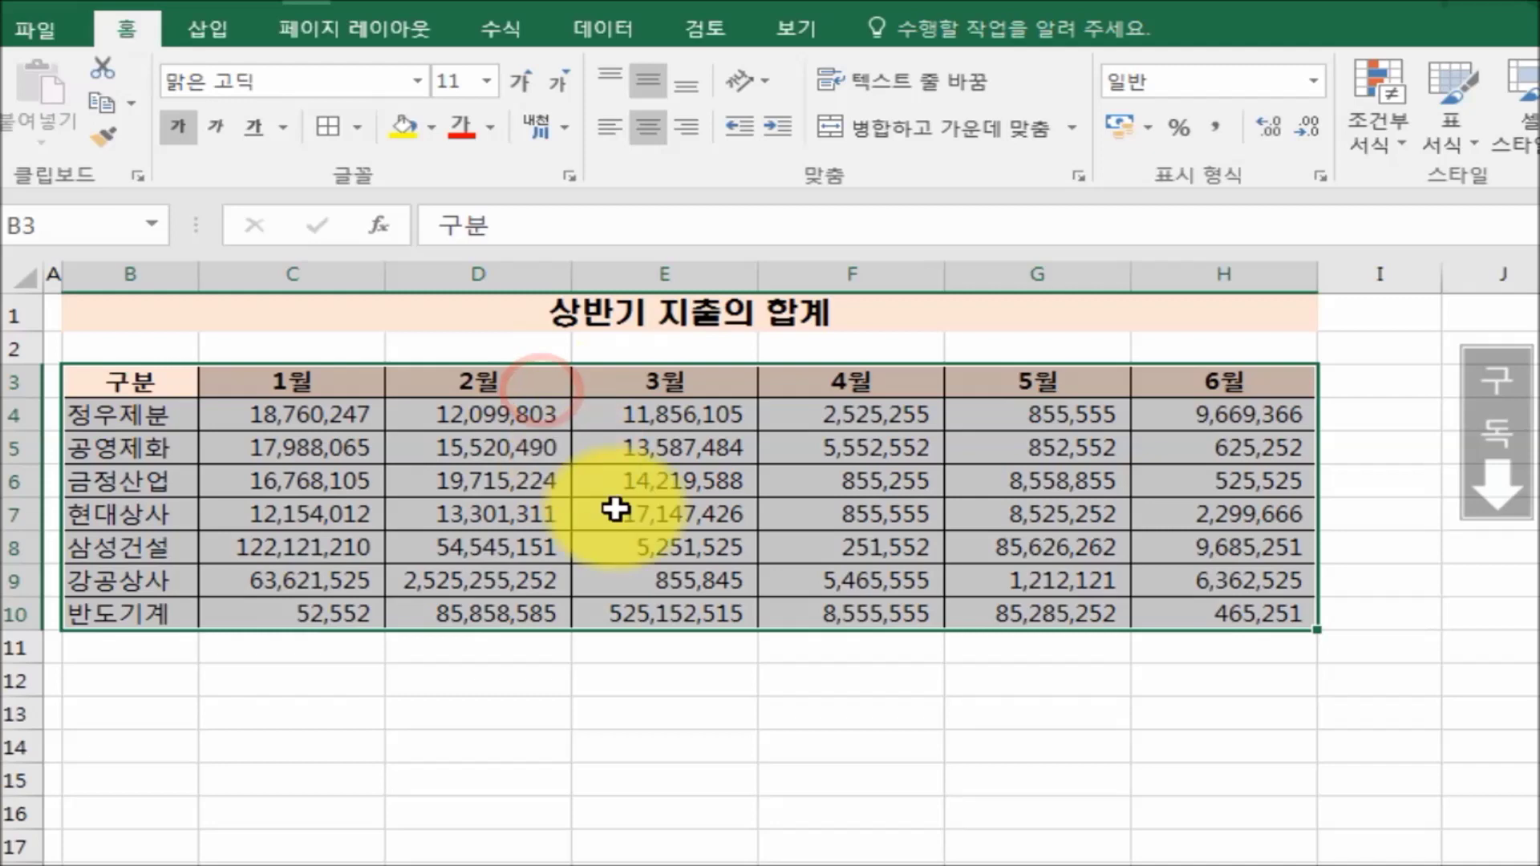
pyautogui.click(752, 744)
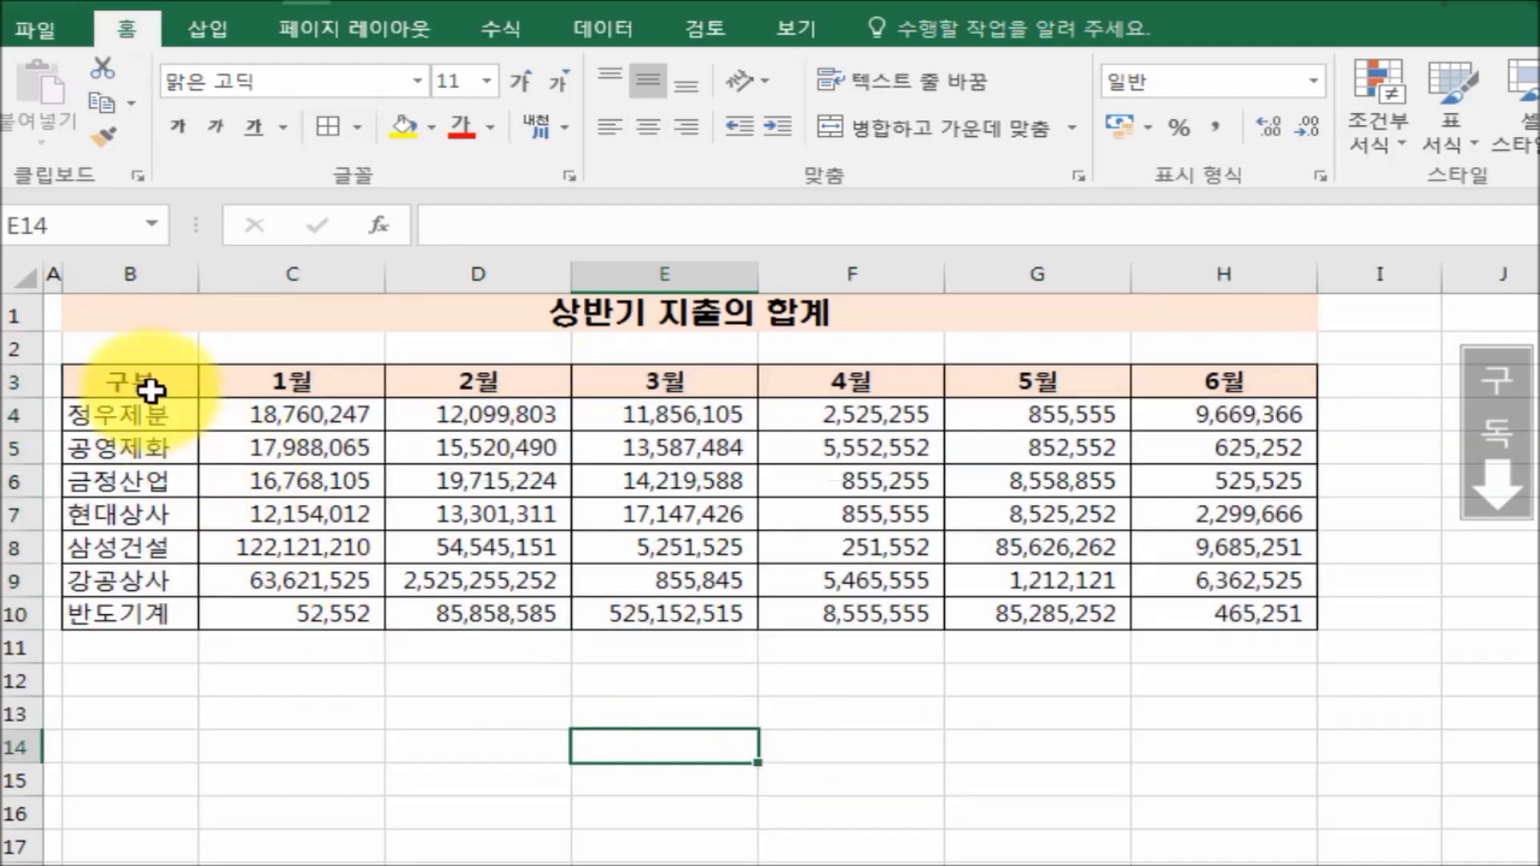
pyautogui.moveTo(152, 394); pyautogui.dragTo(1211, 613)
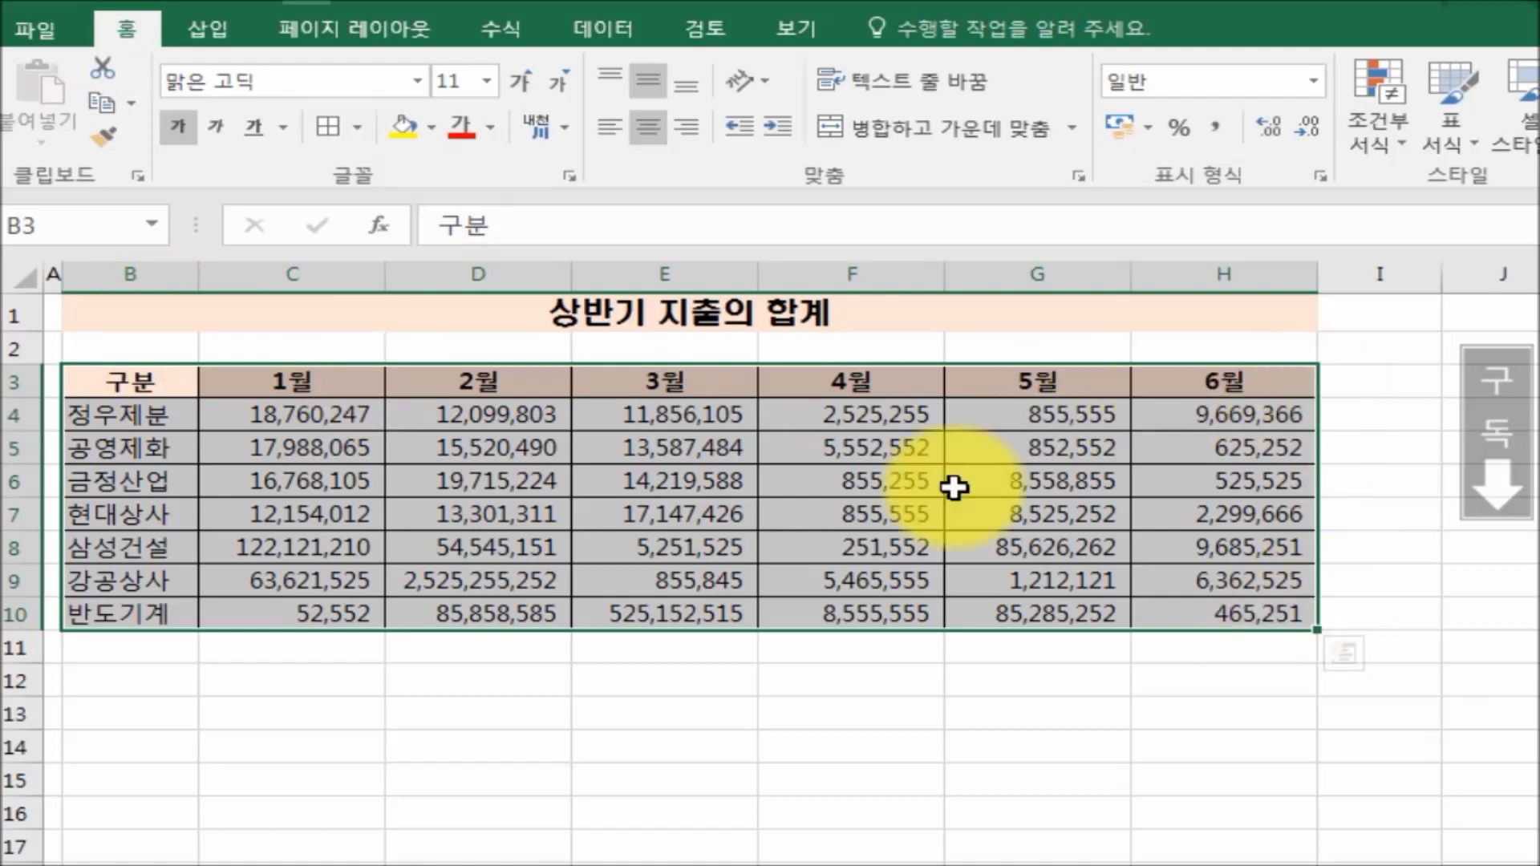
pyautogui.click(359, 126)
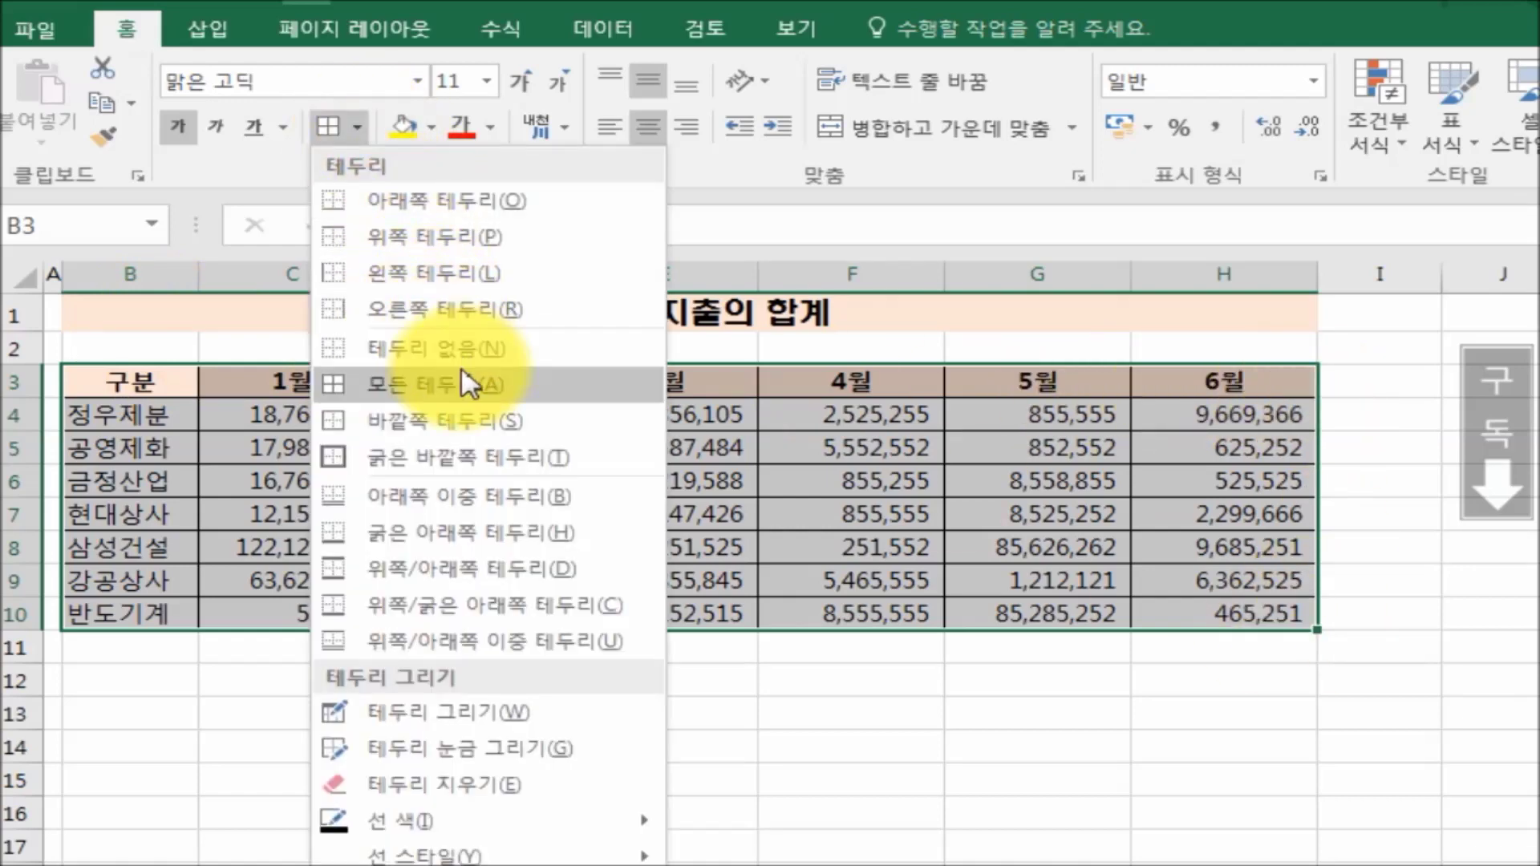
pyautogui.click(573, 465)
pyautogui.click(834, 794)
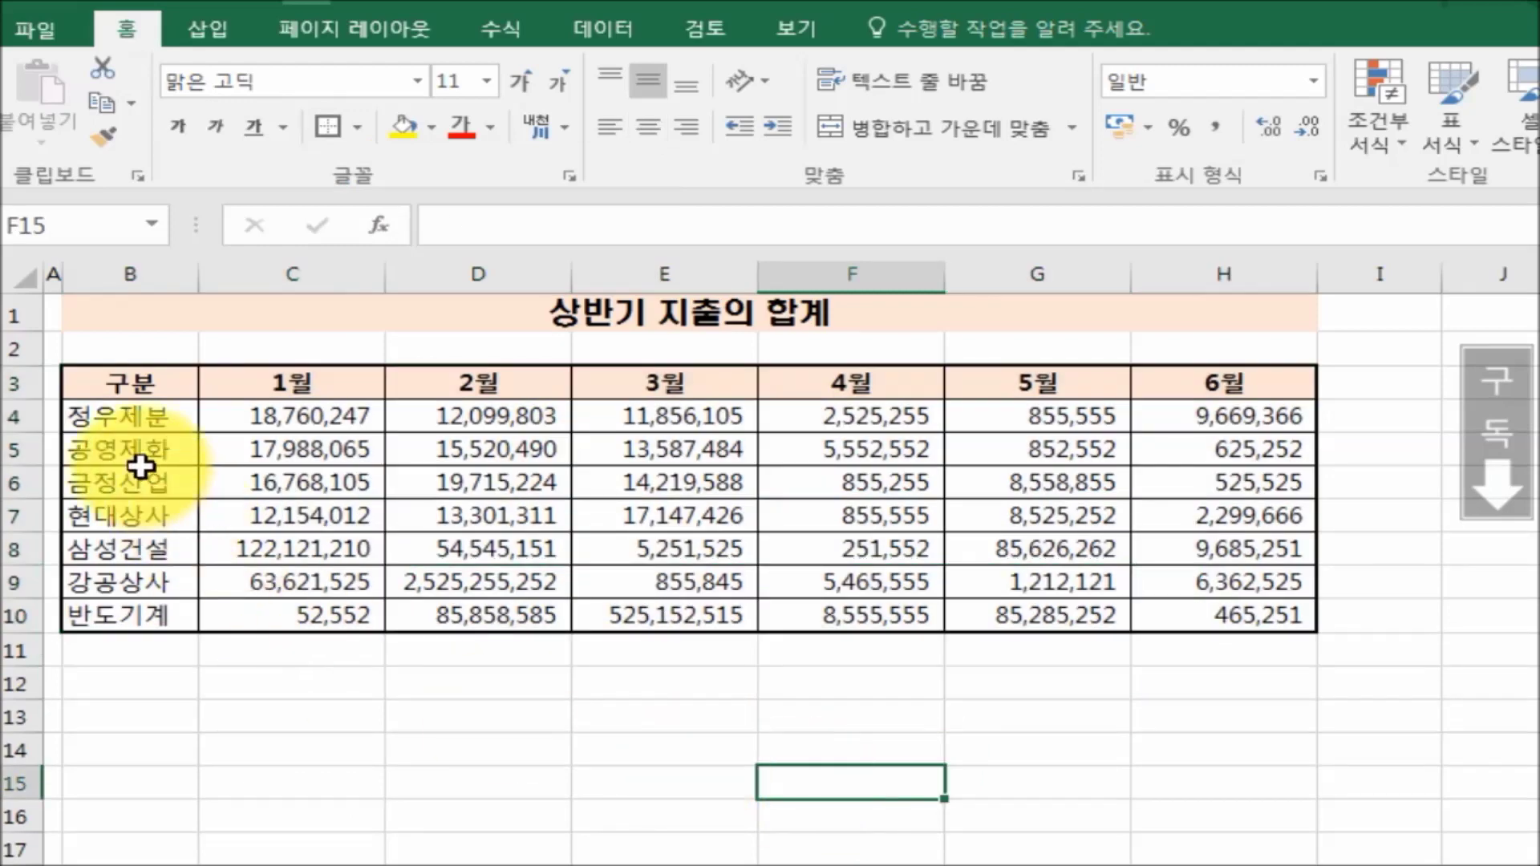
# Add a thick outside border around the header row B3:H3
pyautogui.moveTo(128, 383); pyautogui.dragTo(1215, 385)
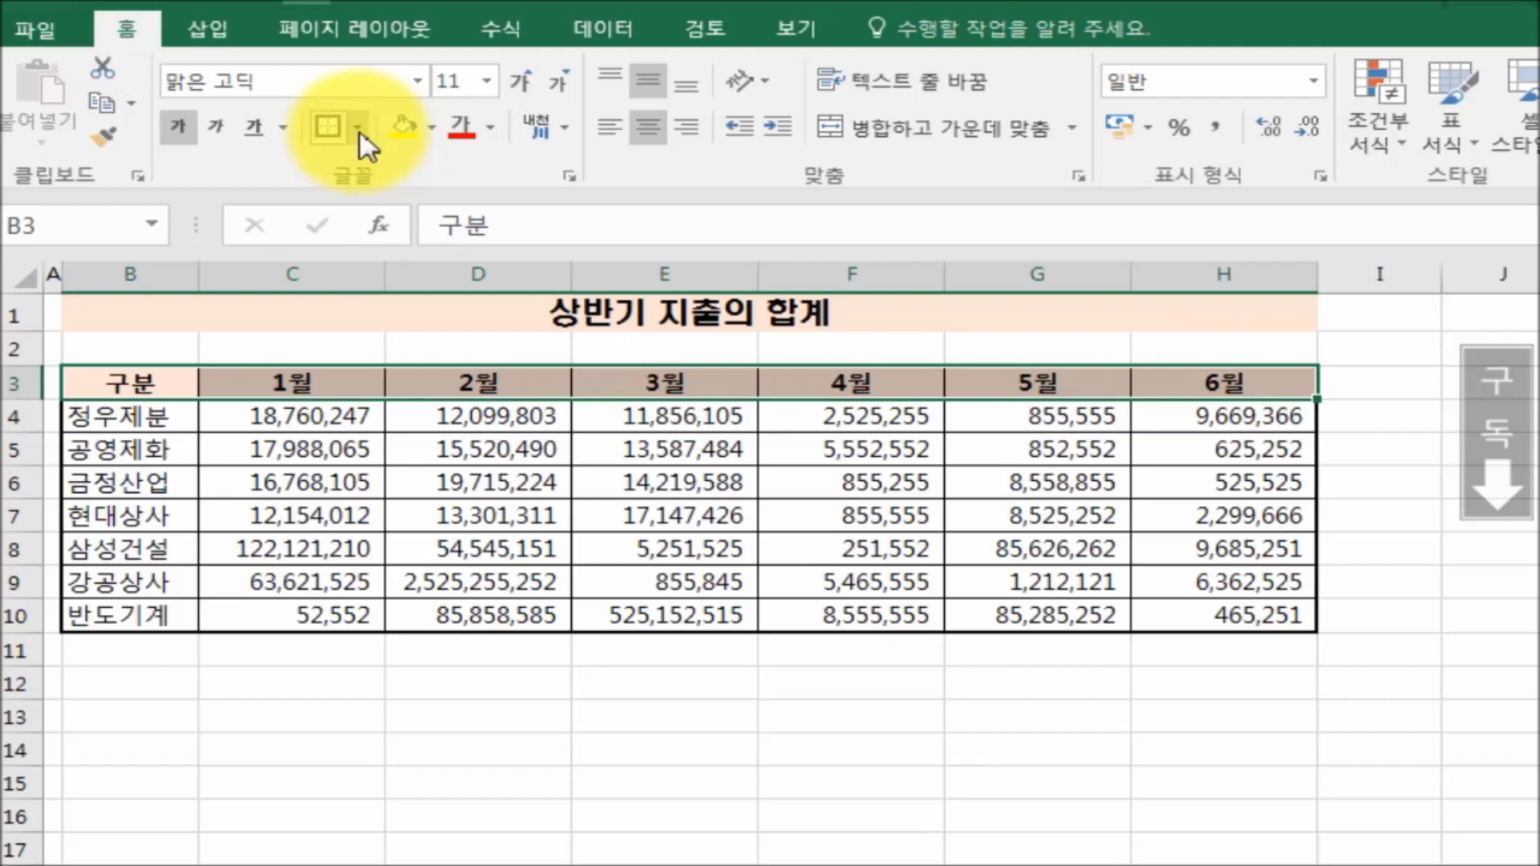
pyautogui.click(357, 127)
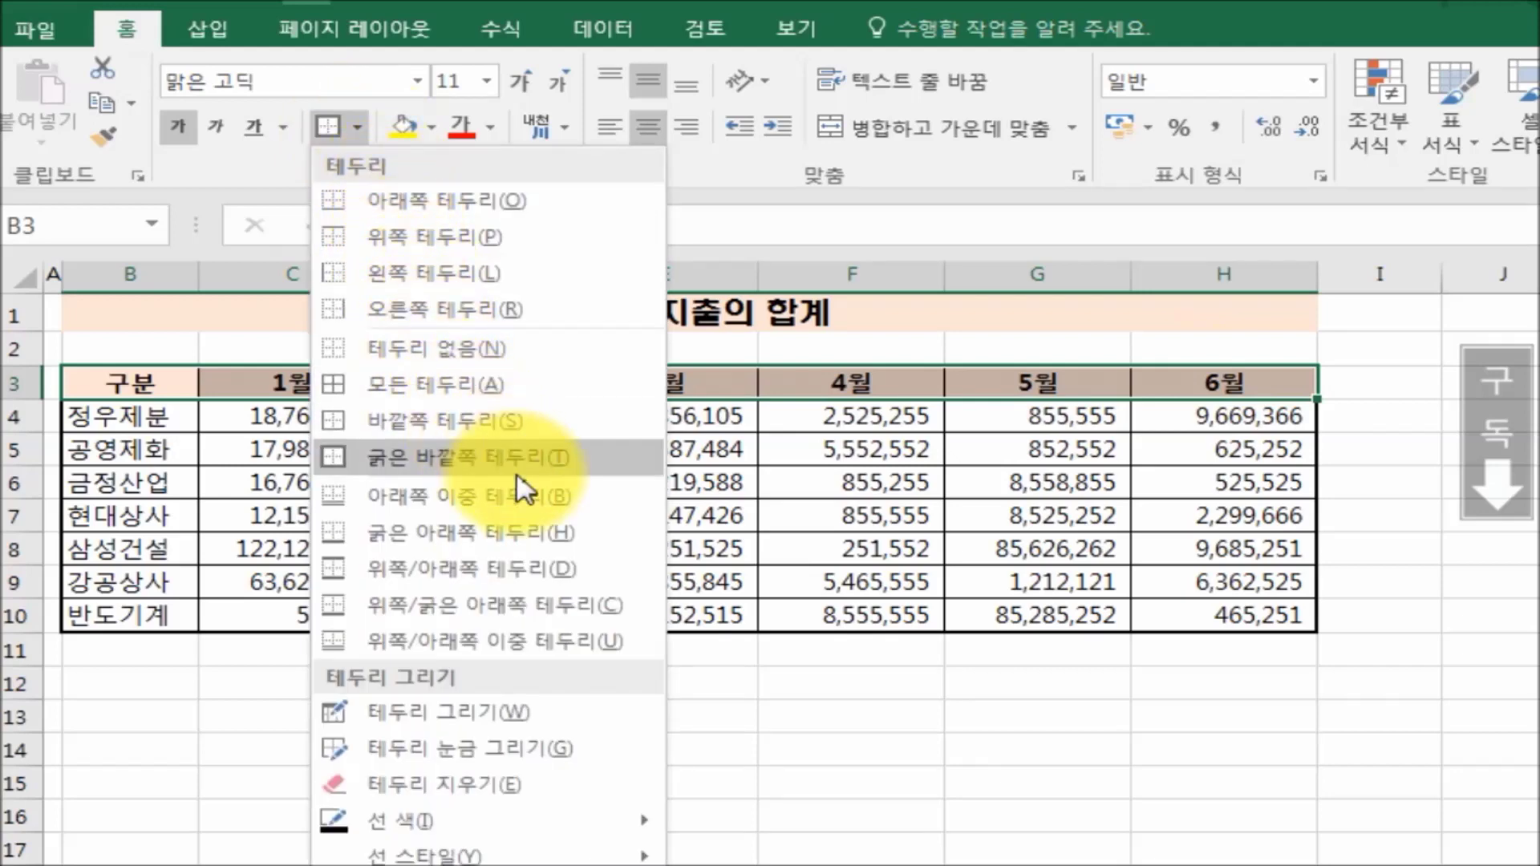
pyautogui.click(612, 498)
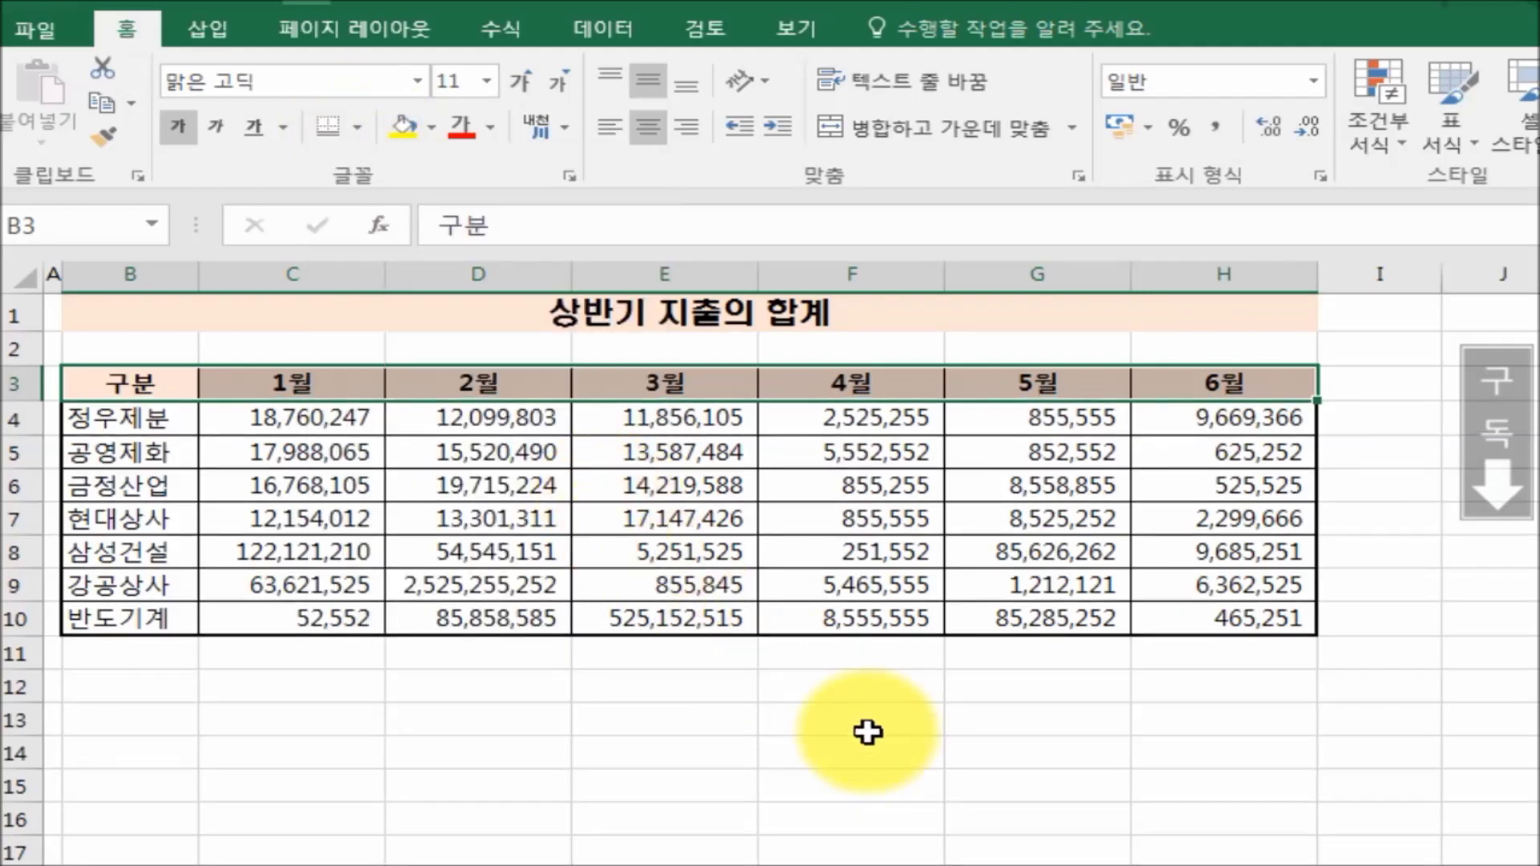
pyautogui.click(866, 746)
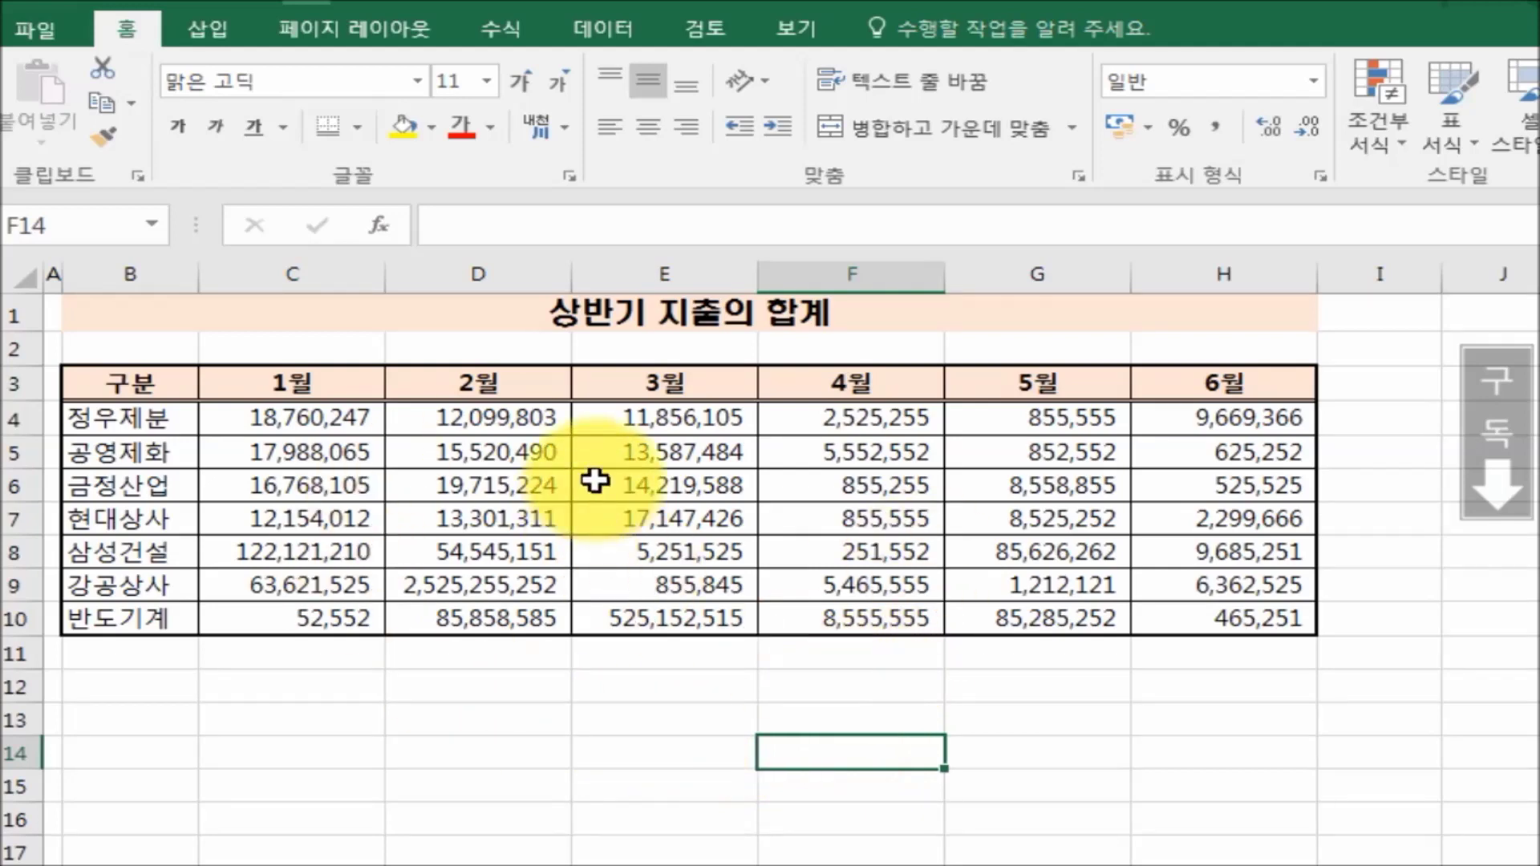
# Format B3:H10 as a table with headers using a blue banded table style
pyautogui.click(133, 384)
pyautogui.moveTo(205, 386); pyautogui.dragTo(1247, 606)
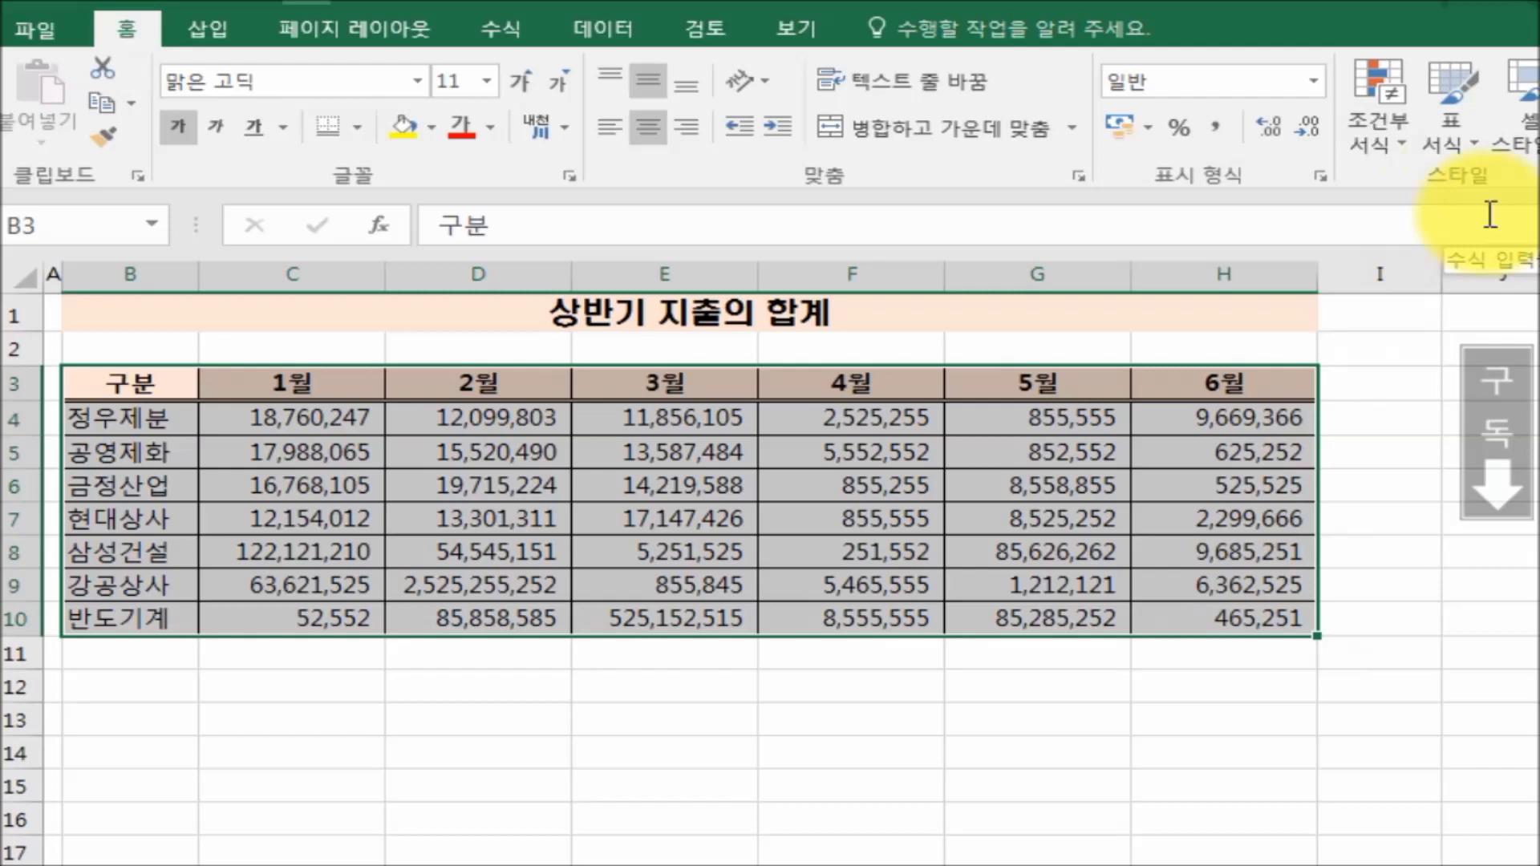
pyautogui.click(1470, 146)
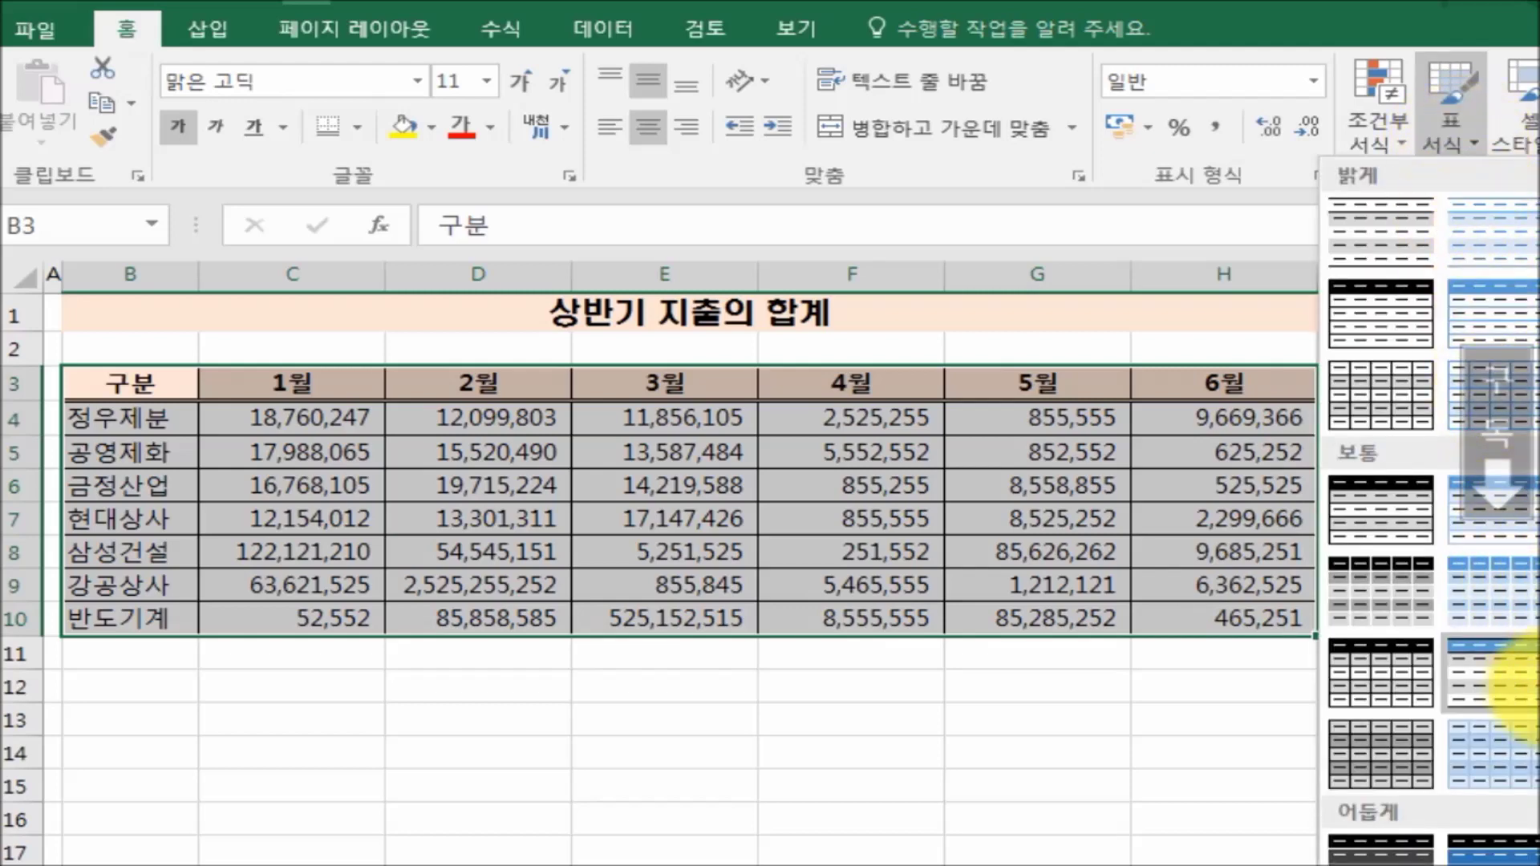
pyautogui.click(1497, 603)
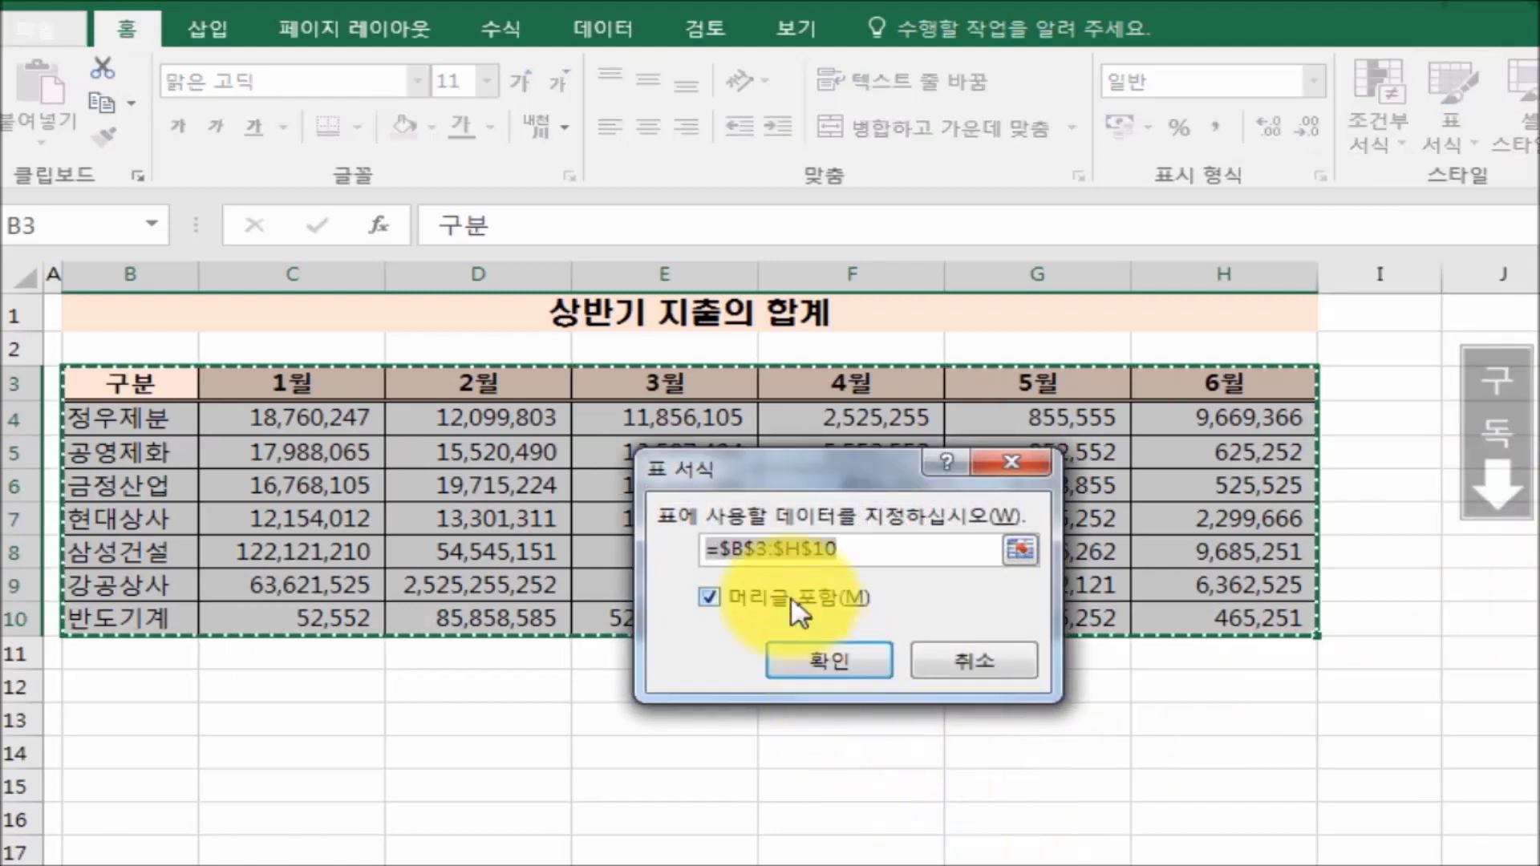
pyautogui.click(830, 660)
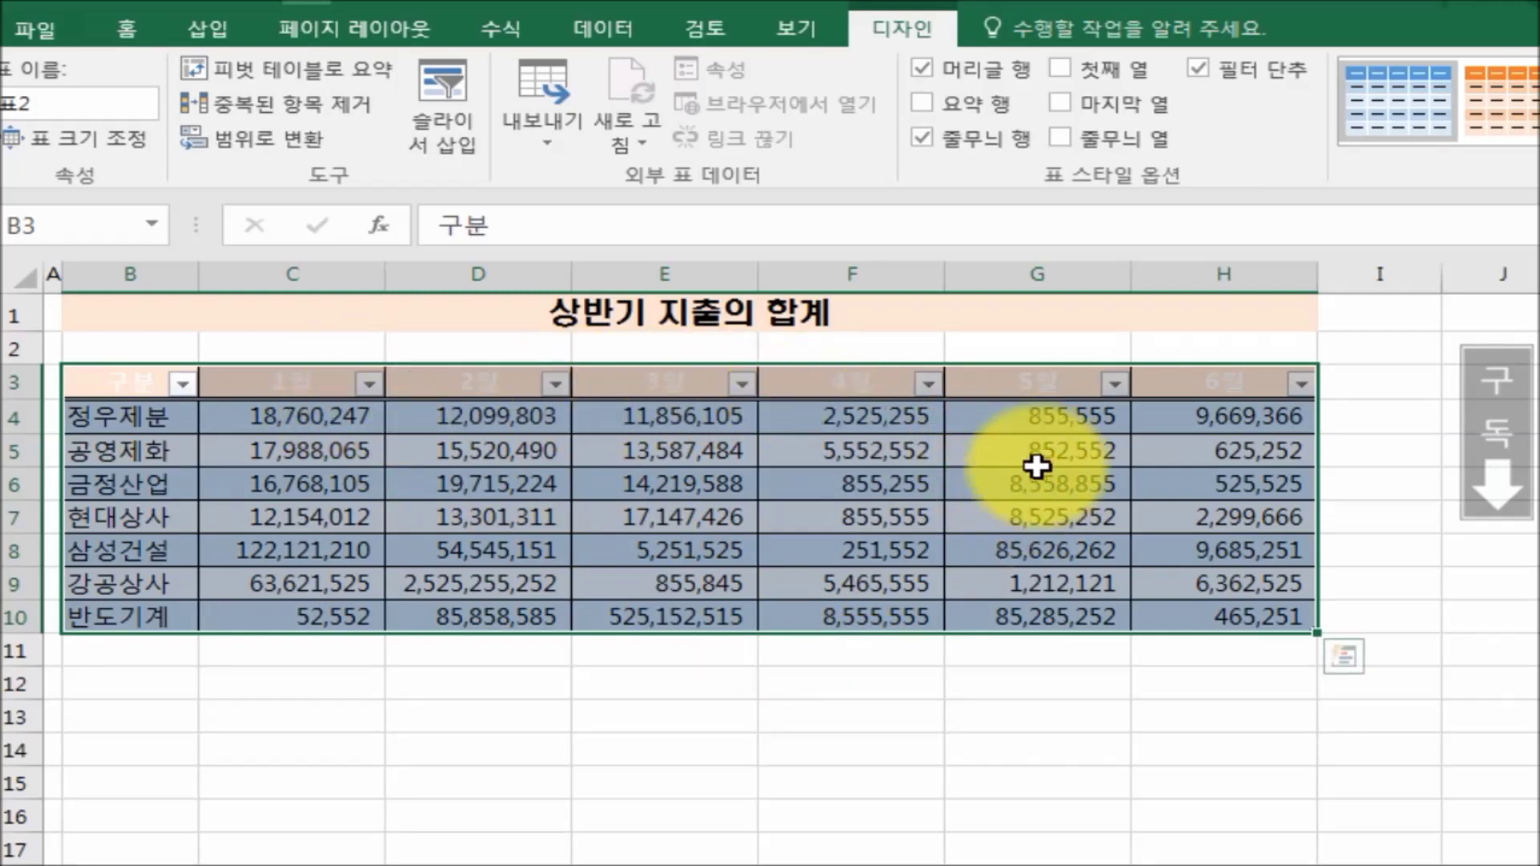
# Turn off the filter buttons in the table's header row
pyautogui.click(1199, 71)
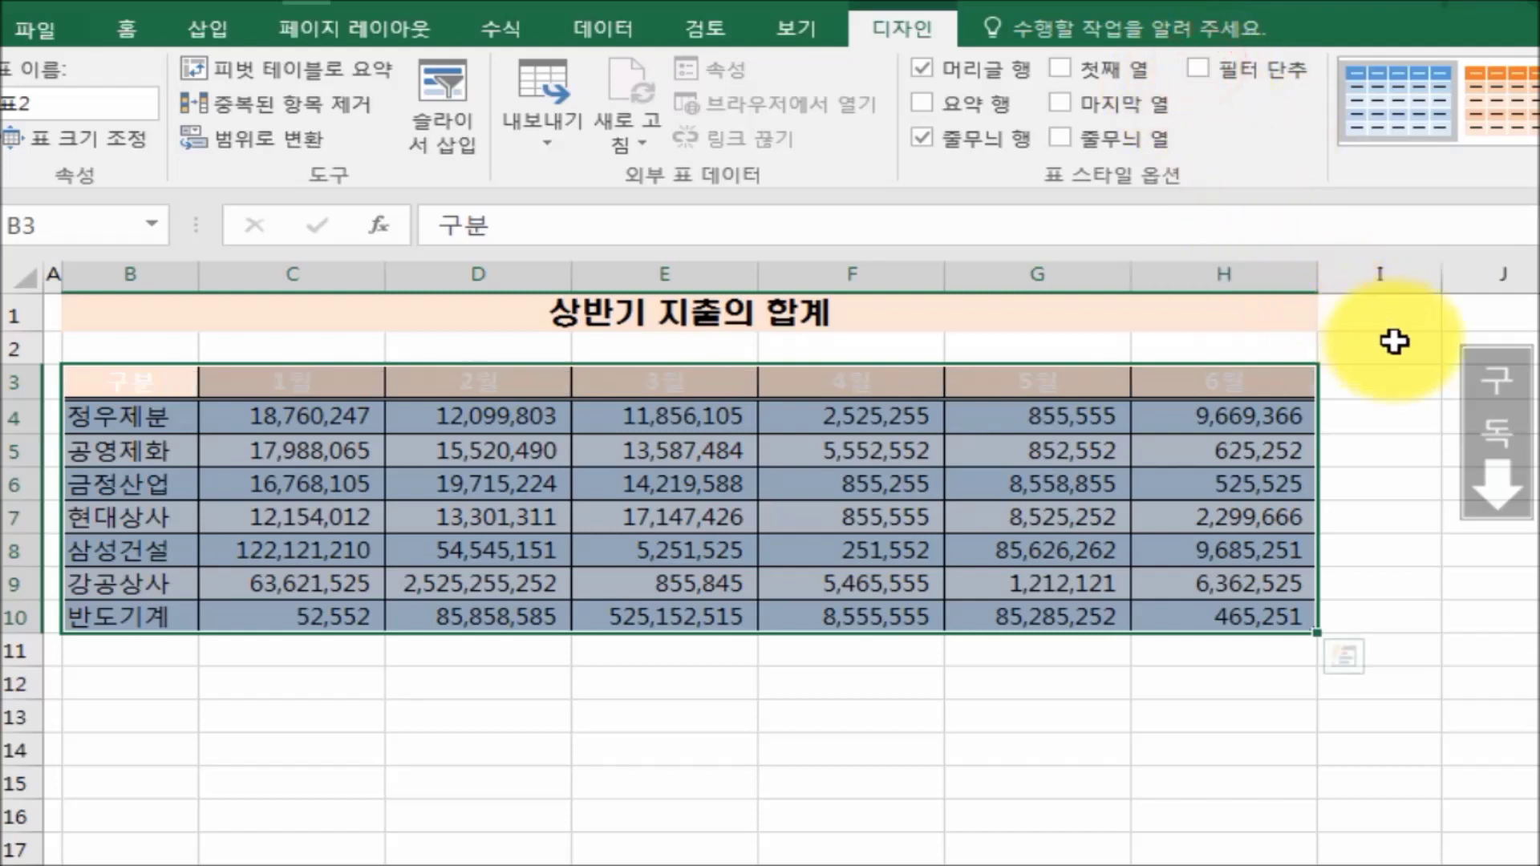
pyautogui.click(1453, 481)
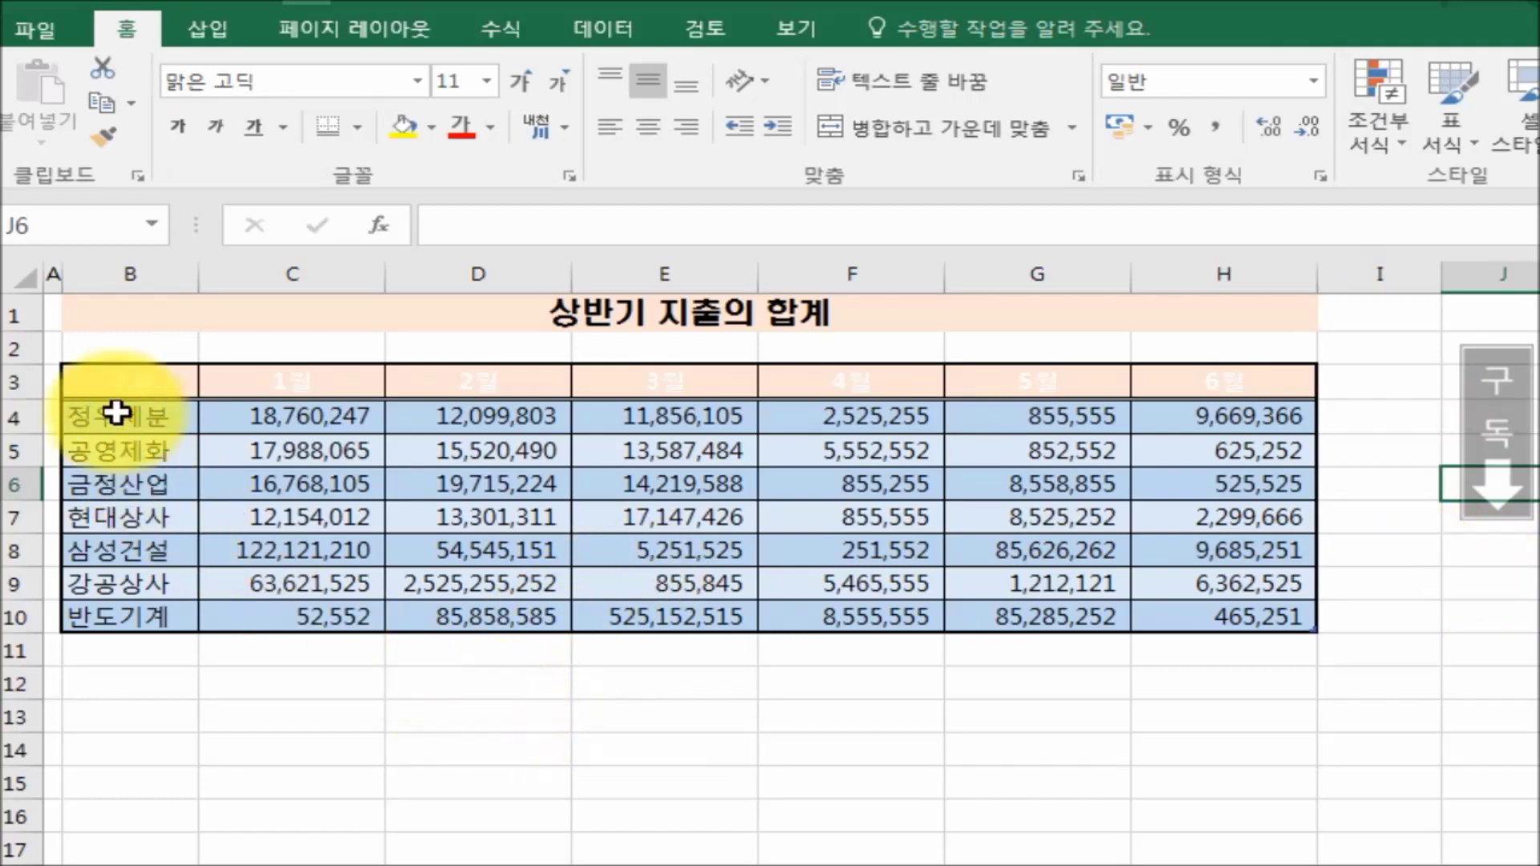
pyautogui.moveTo(123, 382); pyautogui.dragTo(1066, 378)
# Set the 구분–6월 header row font colour to black
pyautogui.click(207, 444)
pyautogui.moveTo(137, 382); pyautogui.dragTo(1203, 388)
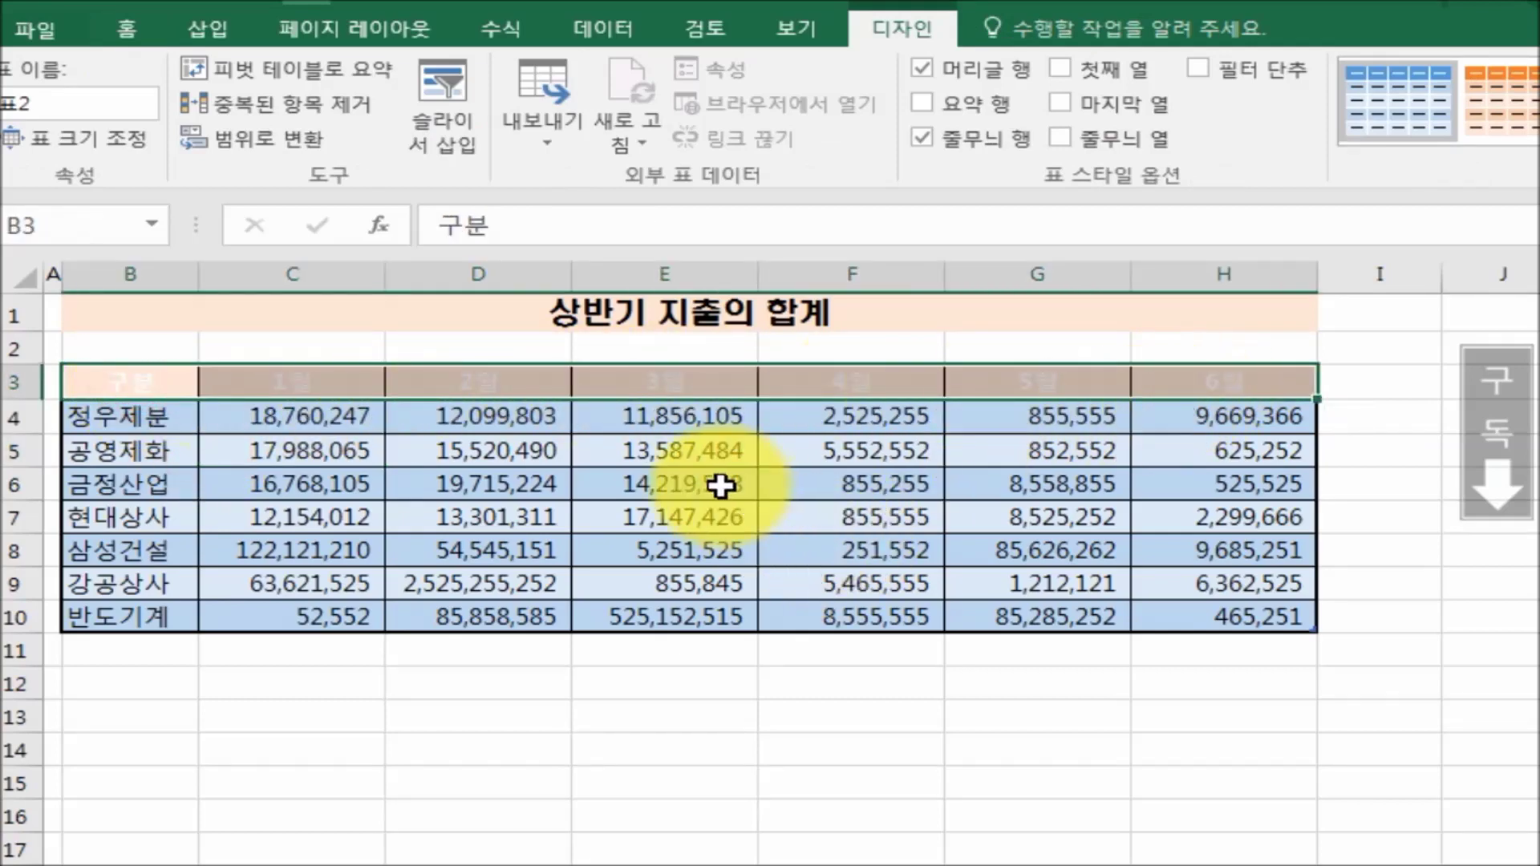
pyautogui.click(129, 31)
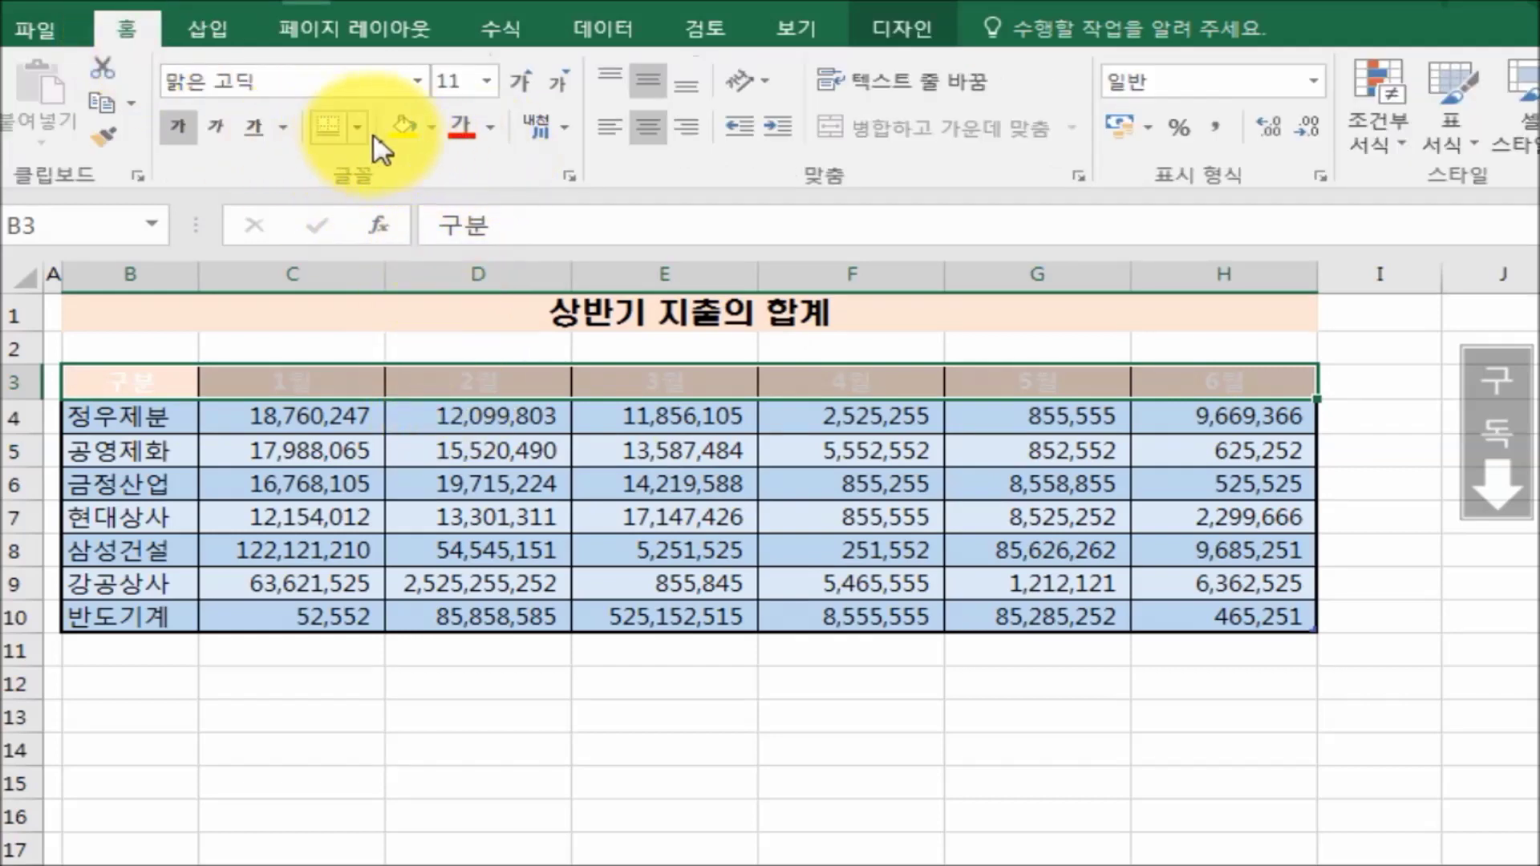
pyautogui.click(490, 131)
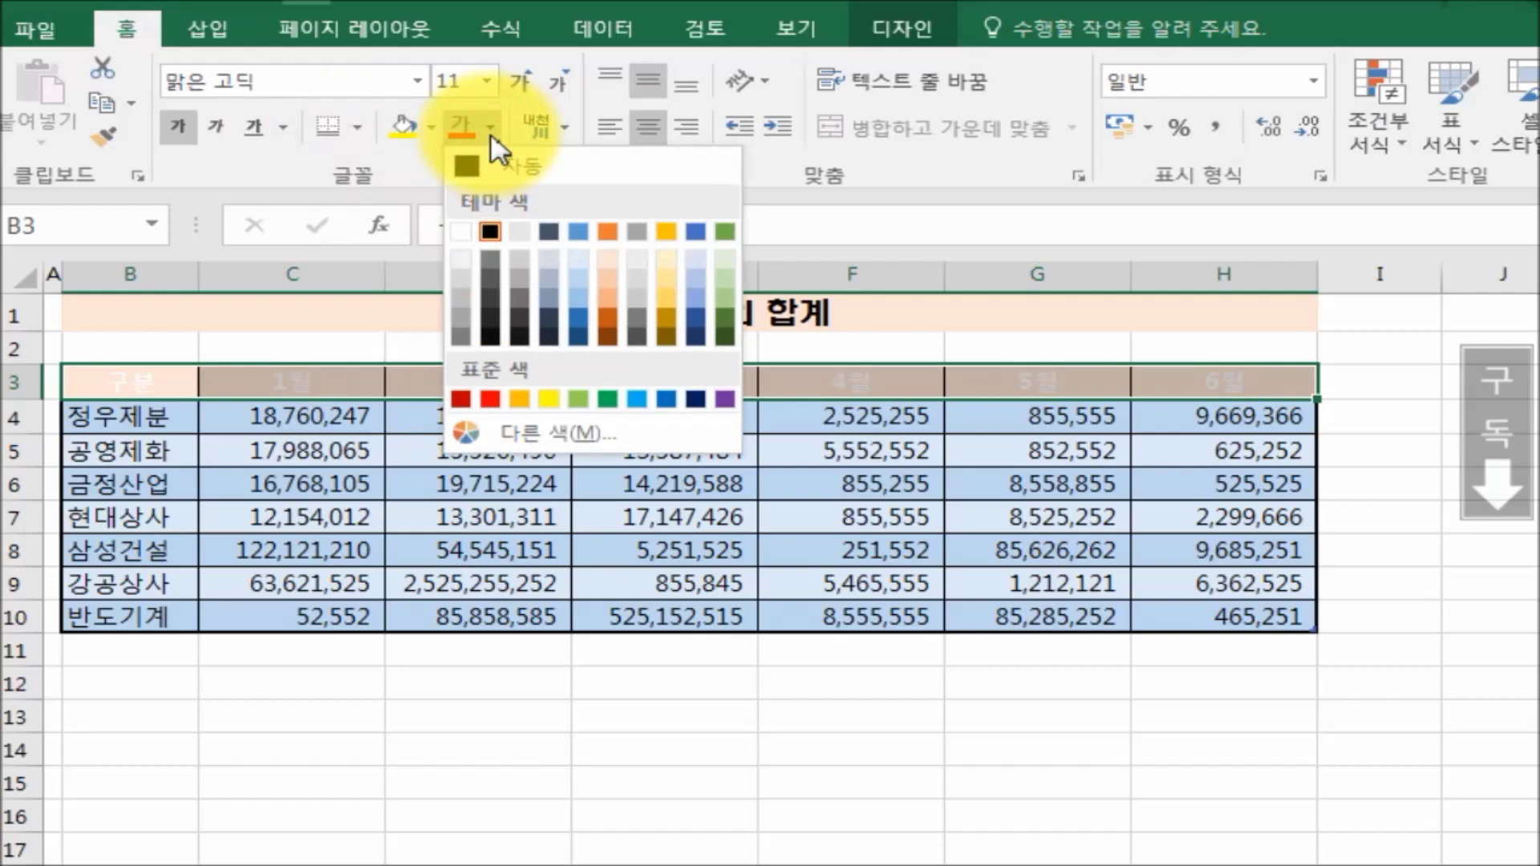
pyautogui.click(489, 232)
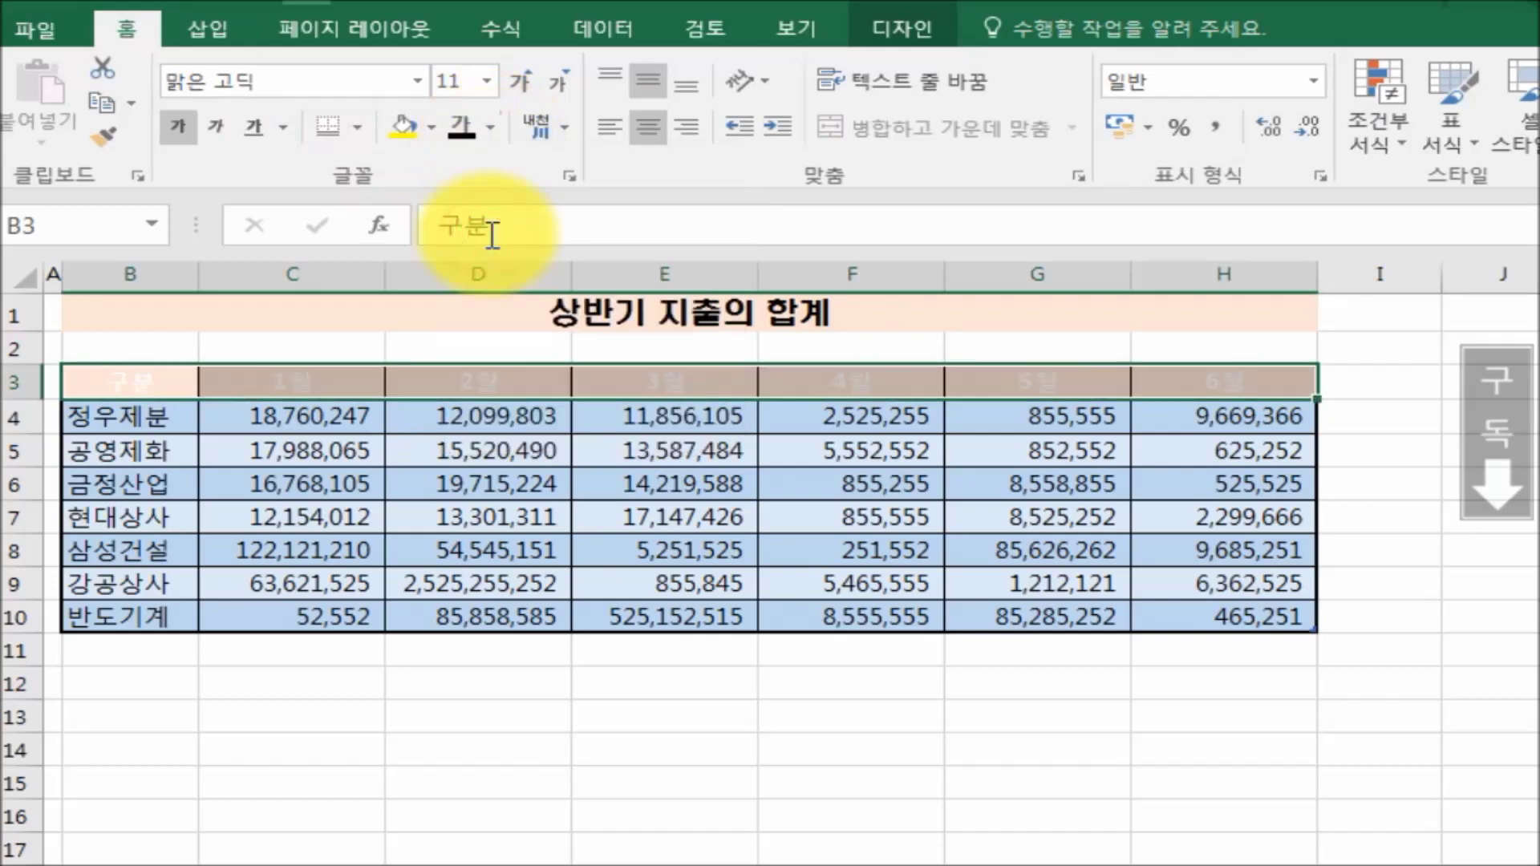
pyautogui.click(599, 677)
# Remove the peach fill from the header row with No Fill
pyautogui.moveTo(158, 361)
pyautogui.mouseDown()
pyautogui.moveTo(279, 375)
pyautogui.moveTo(162, 372)
pyautogui.mouseUp()
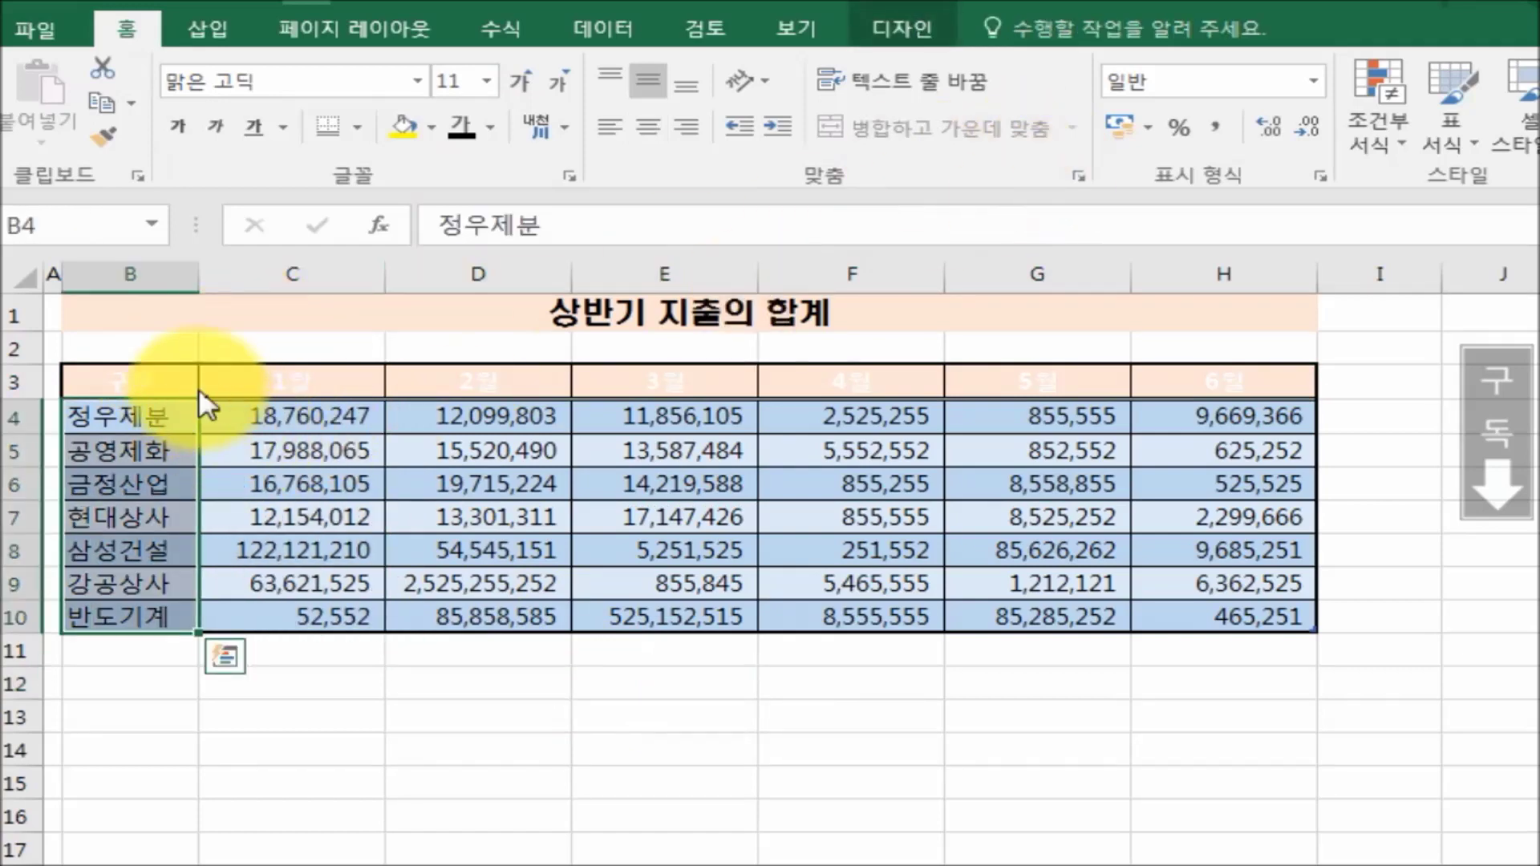
pyautogui.click(167, 380)
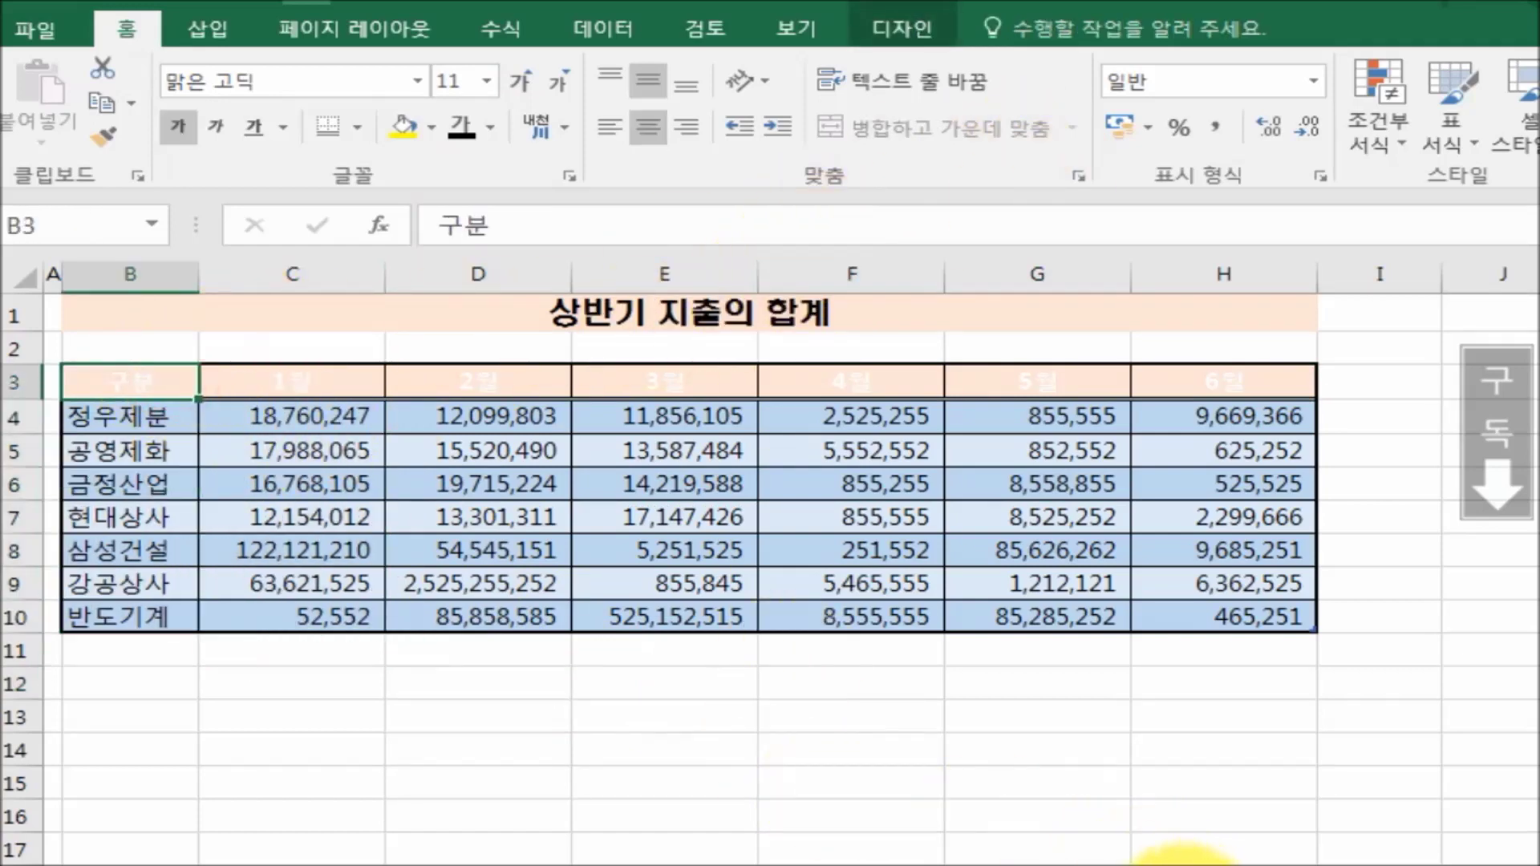
pyautogui.moveTo(131, 385); pyautogui.dragTo(1223, 389)
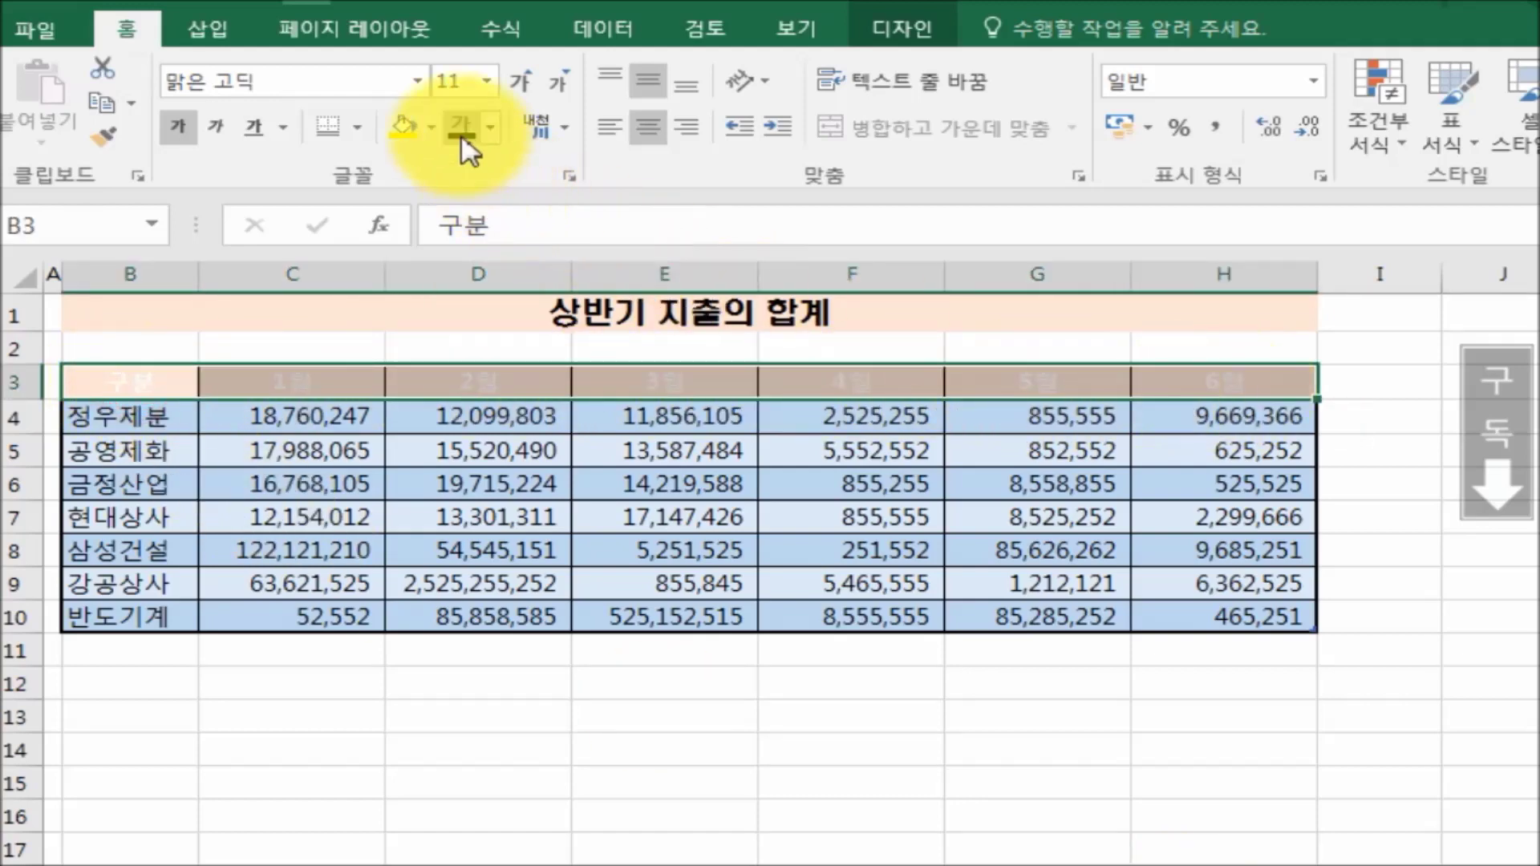
pyautogui.click(431, 126)
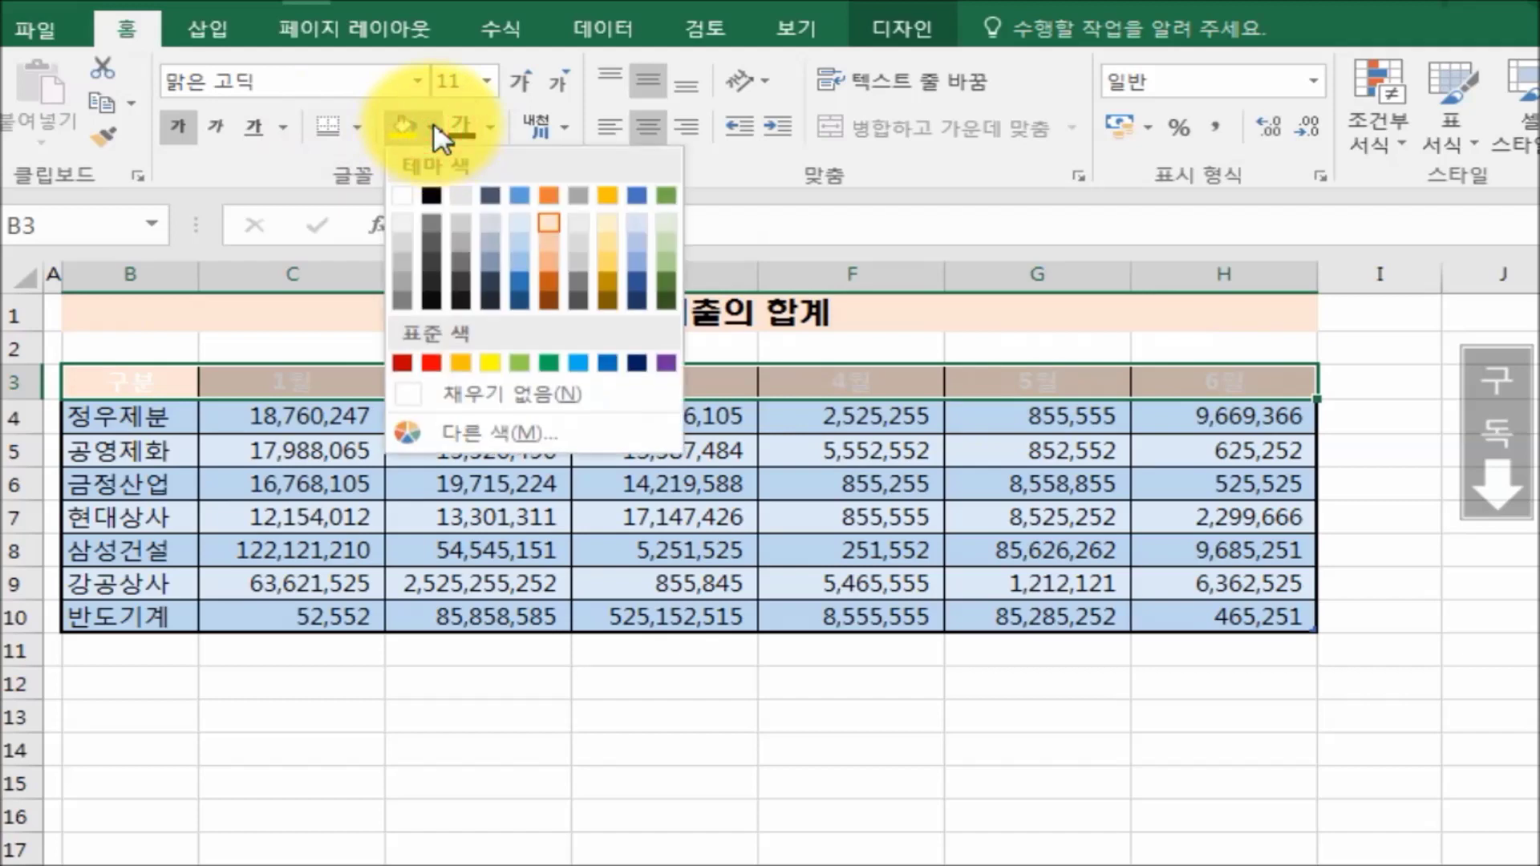
pyautogui.click(513, 239)
pyautogui.click(636, 509)
# Try dark and white header text colours, then settle on black for the header row
pyautogui.moveTo(144, 385); pyautogui.dragTo(1190, 386)
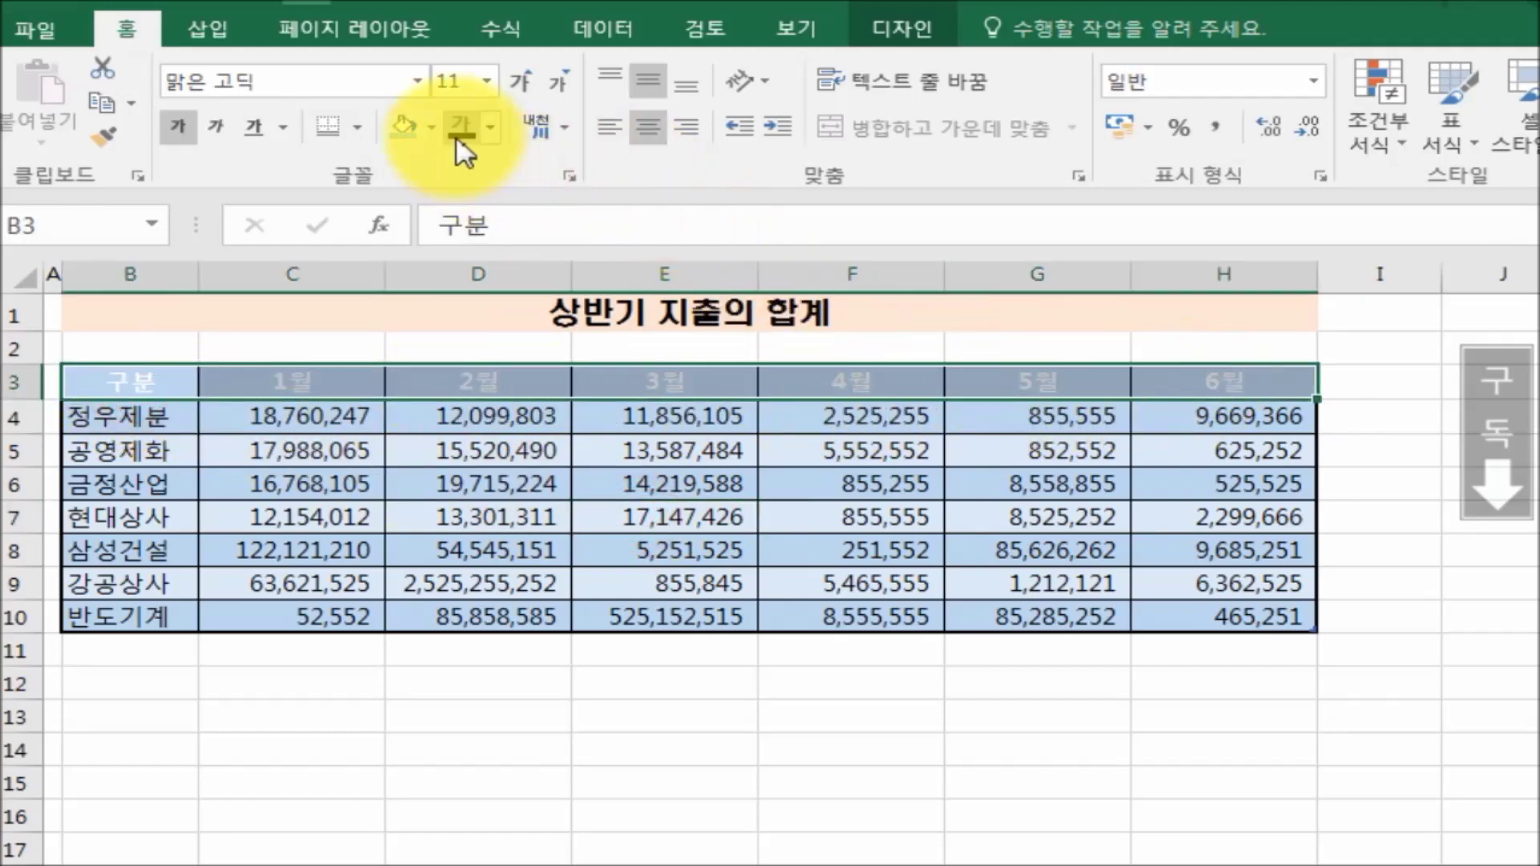
pyautogui.click(491, 130)
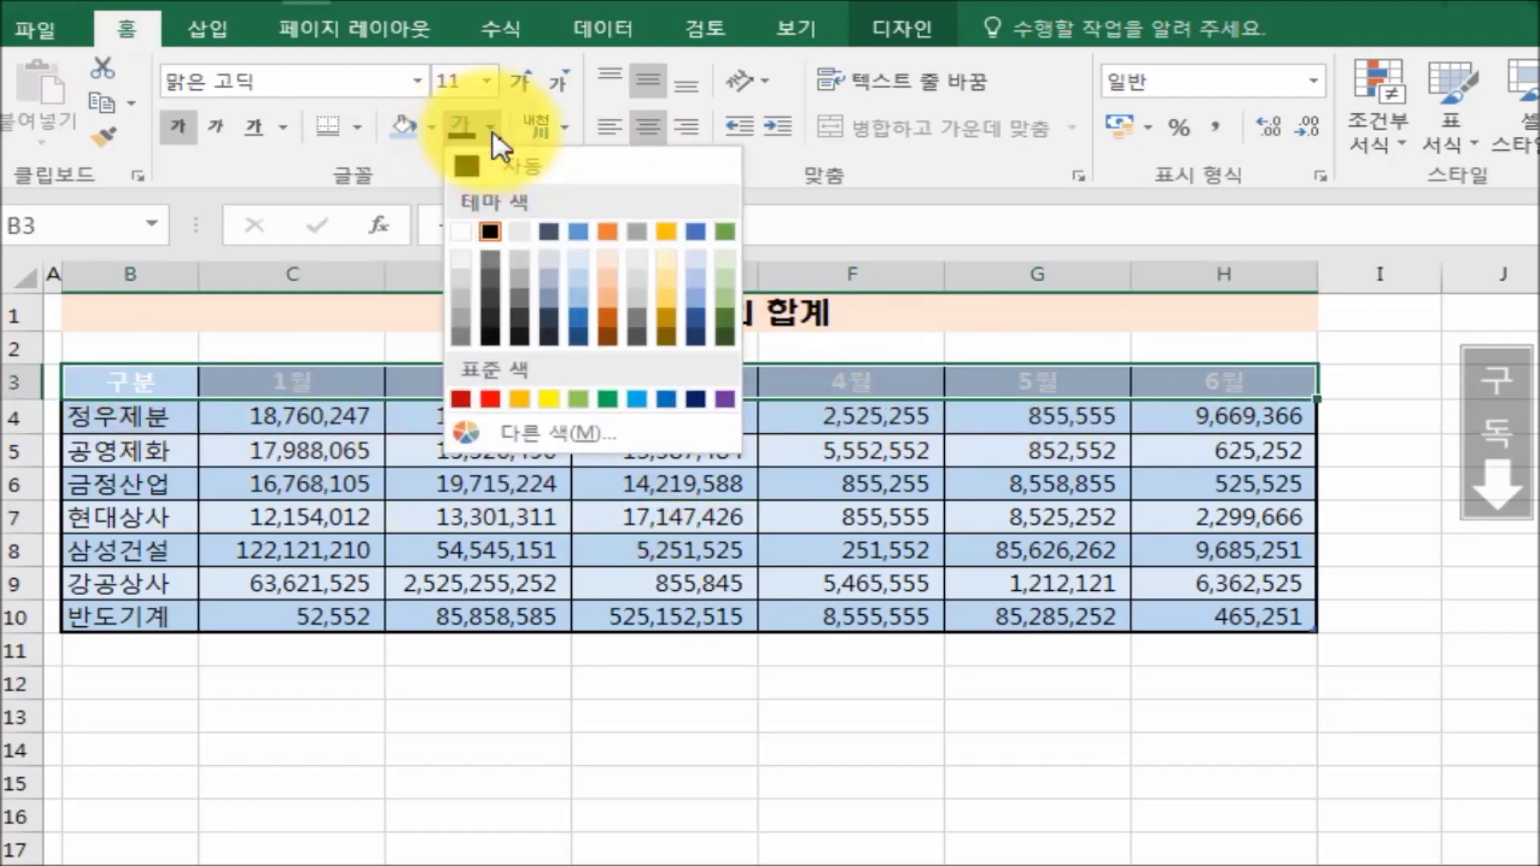
pyautogui.click(485, 263)
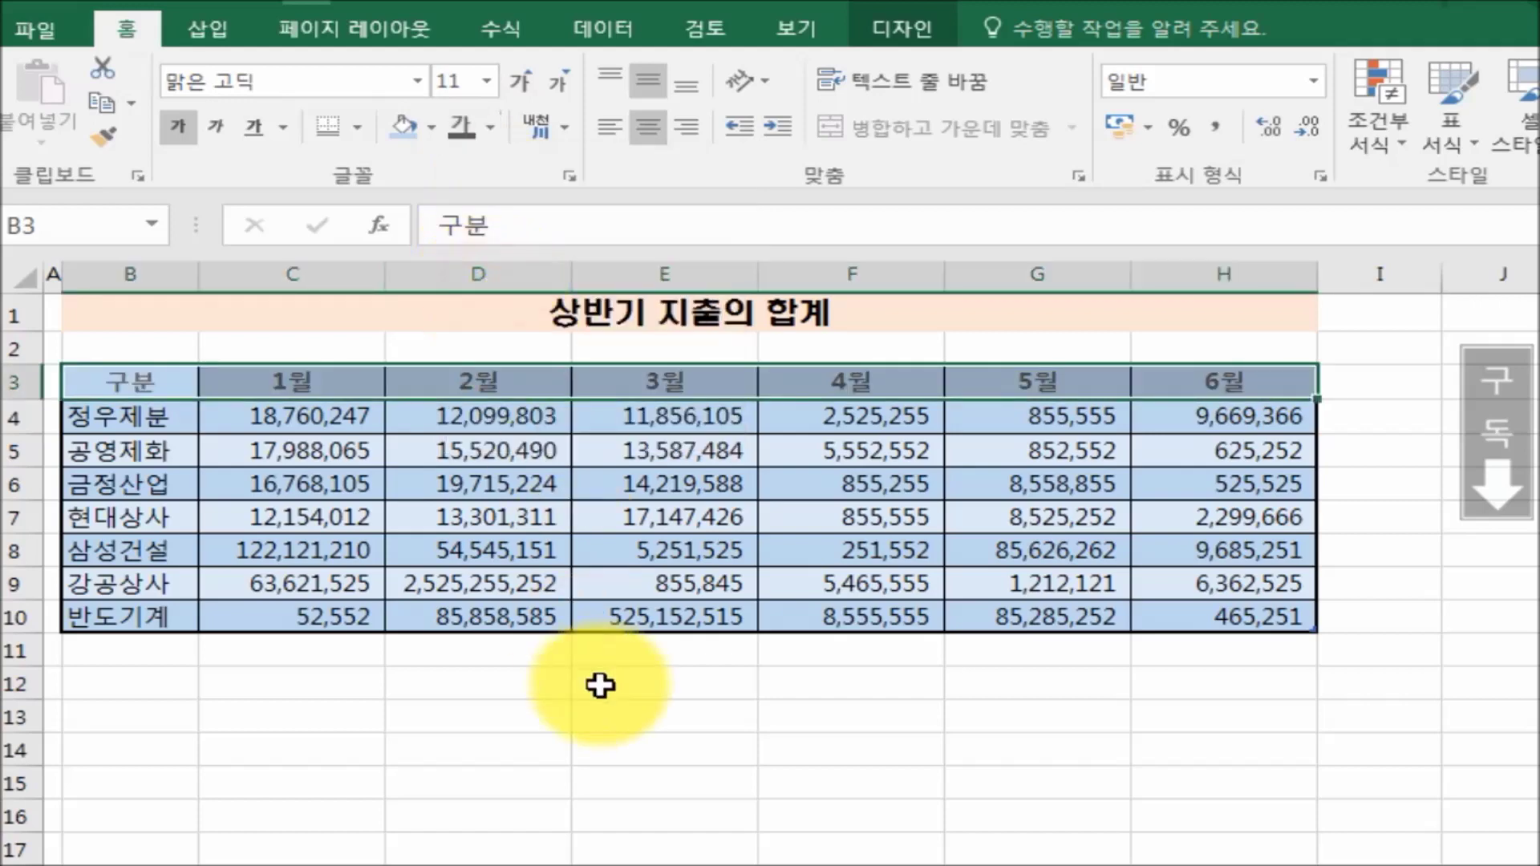
pyautogui.click(600, 746)
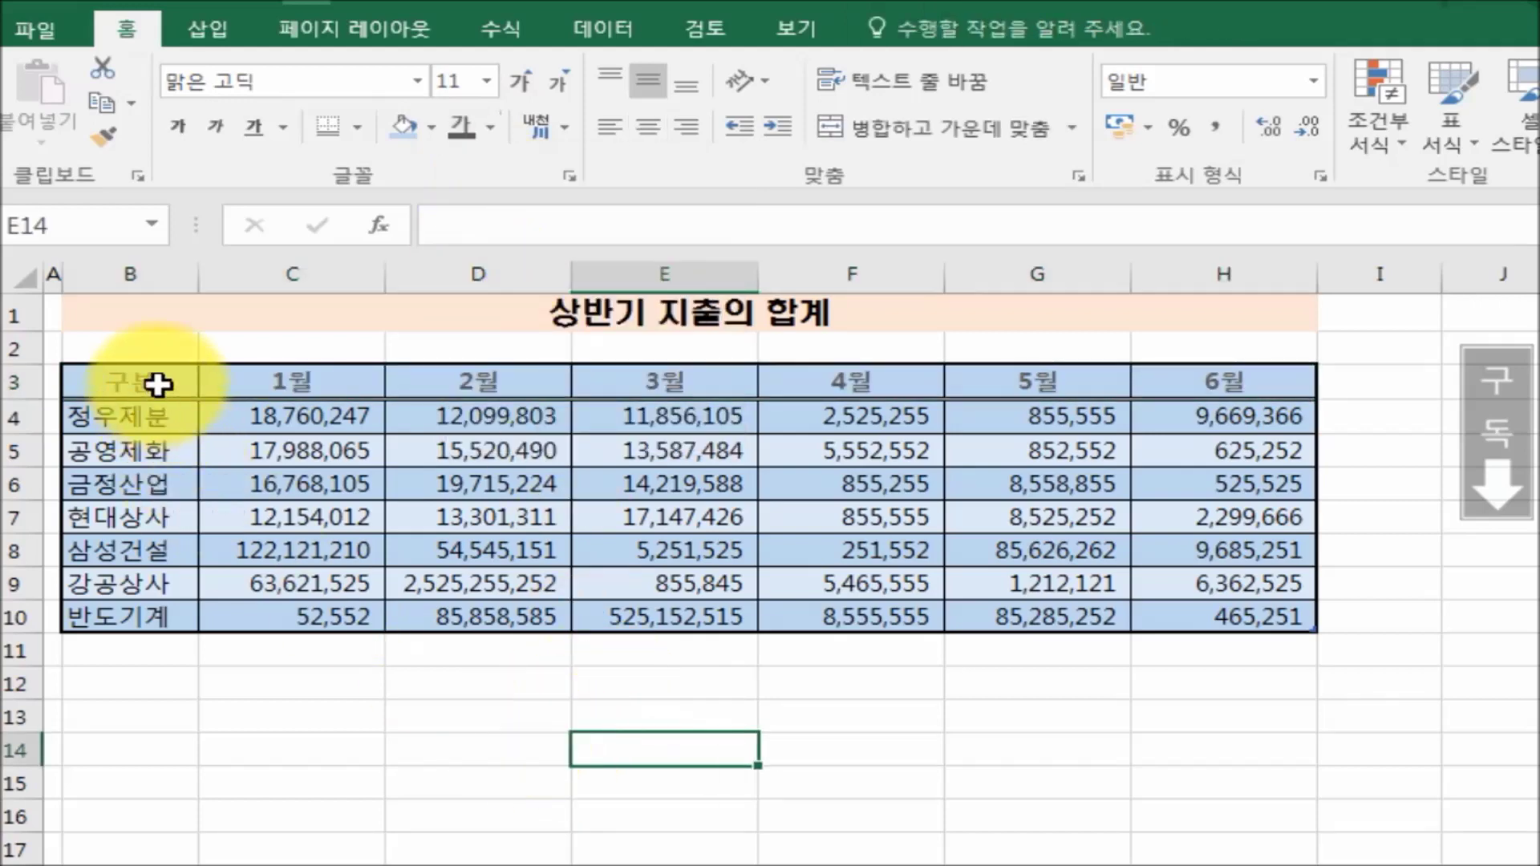
pyautogui.moveTo(158, 383); pyautogui.dragTo(1203, 383)
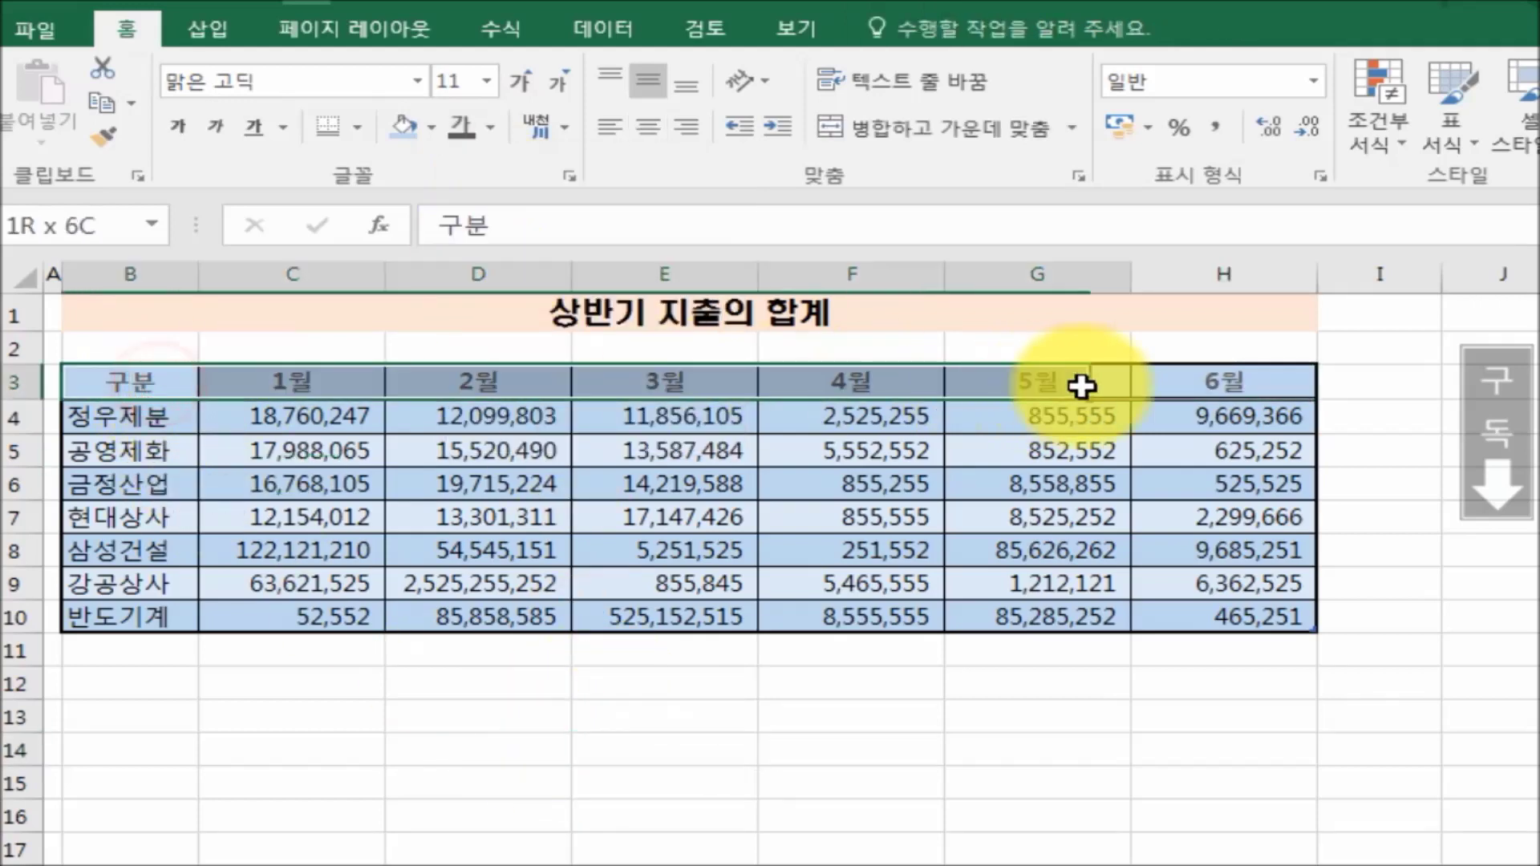
pyautogui.click(494, 127)
pyautogui.click(481, 233)
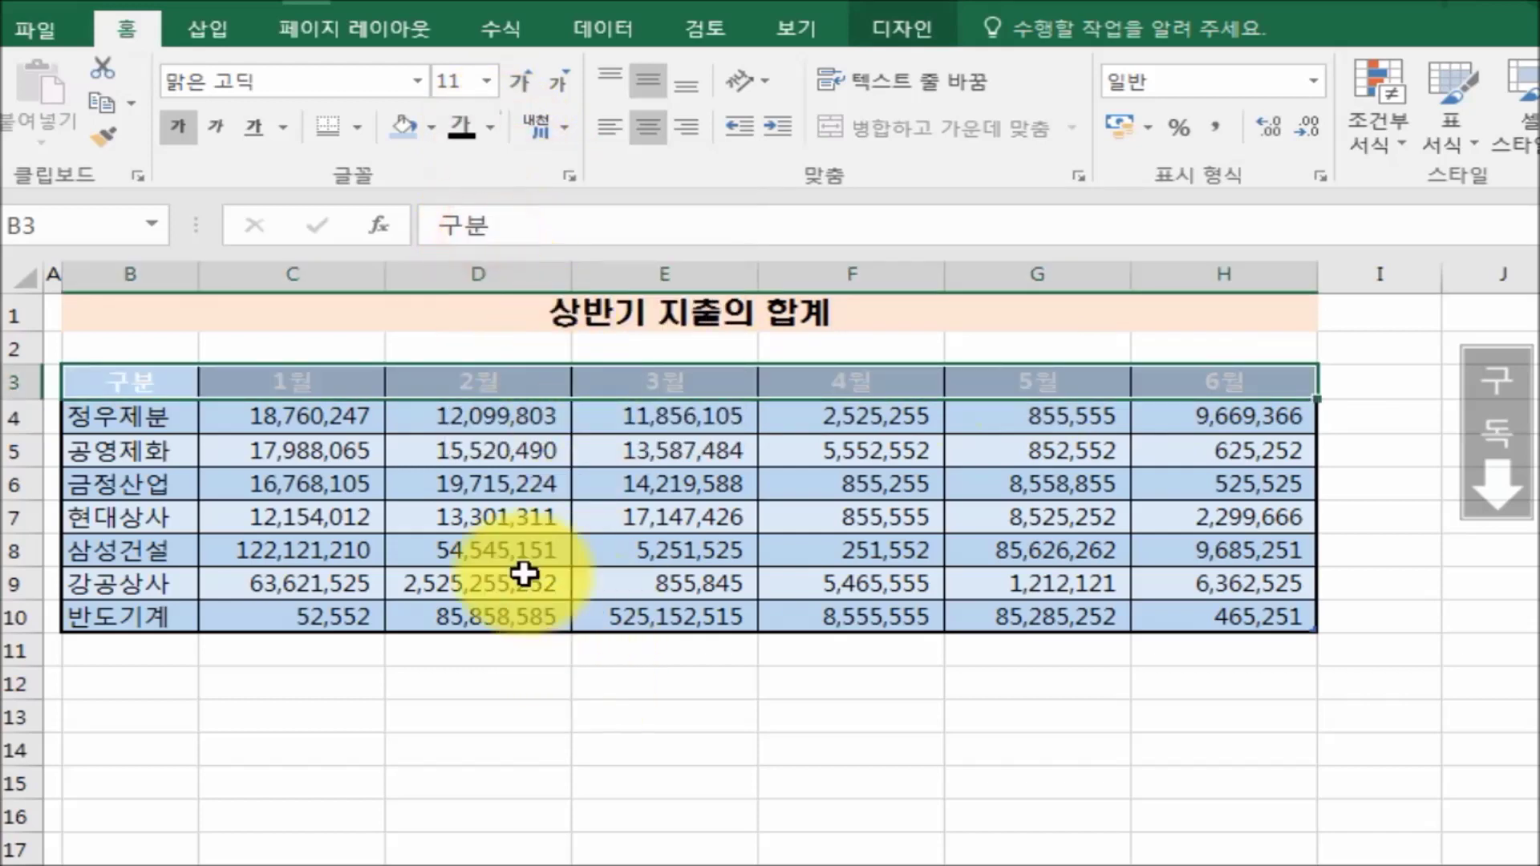
pyautogui.click(484, 132)
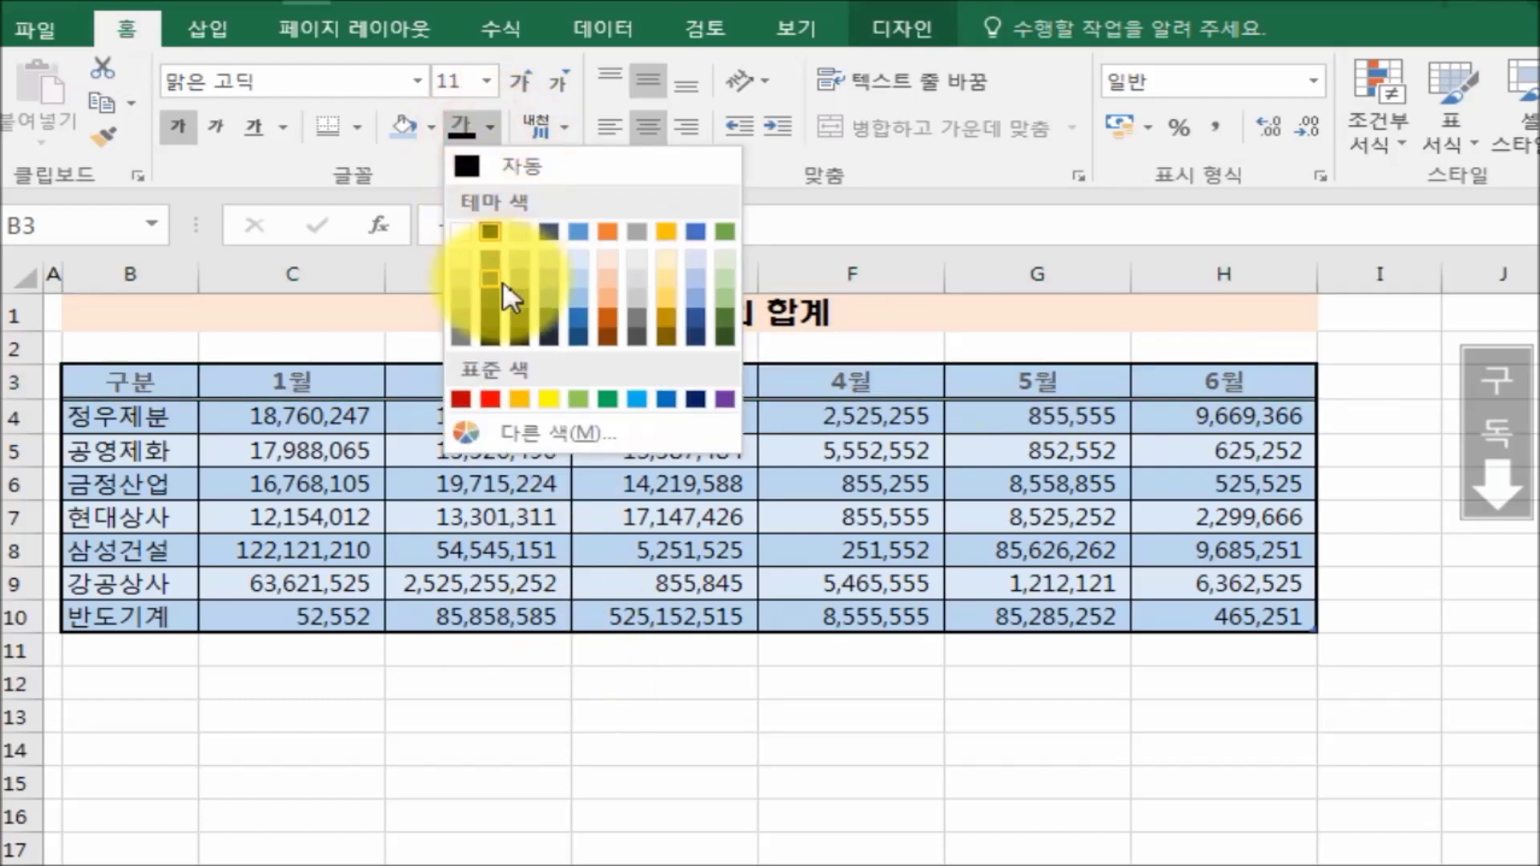
pyautogui.click(495, 329)
pyautogui.click(598, 760)
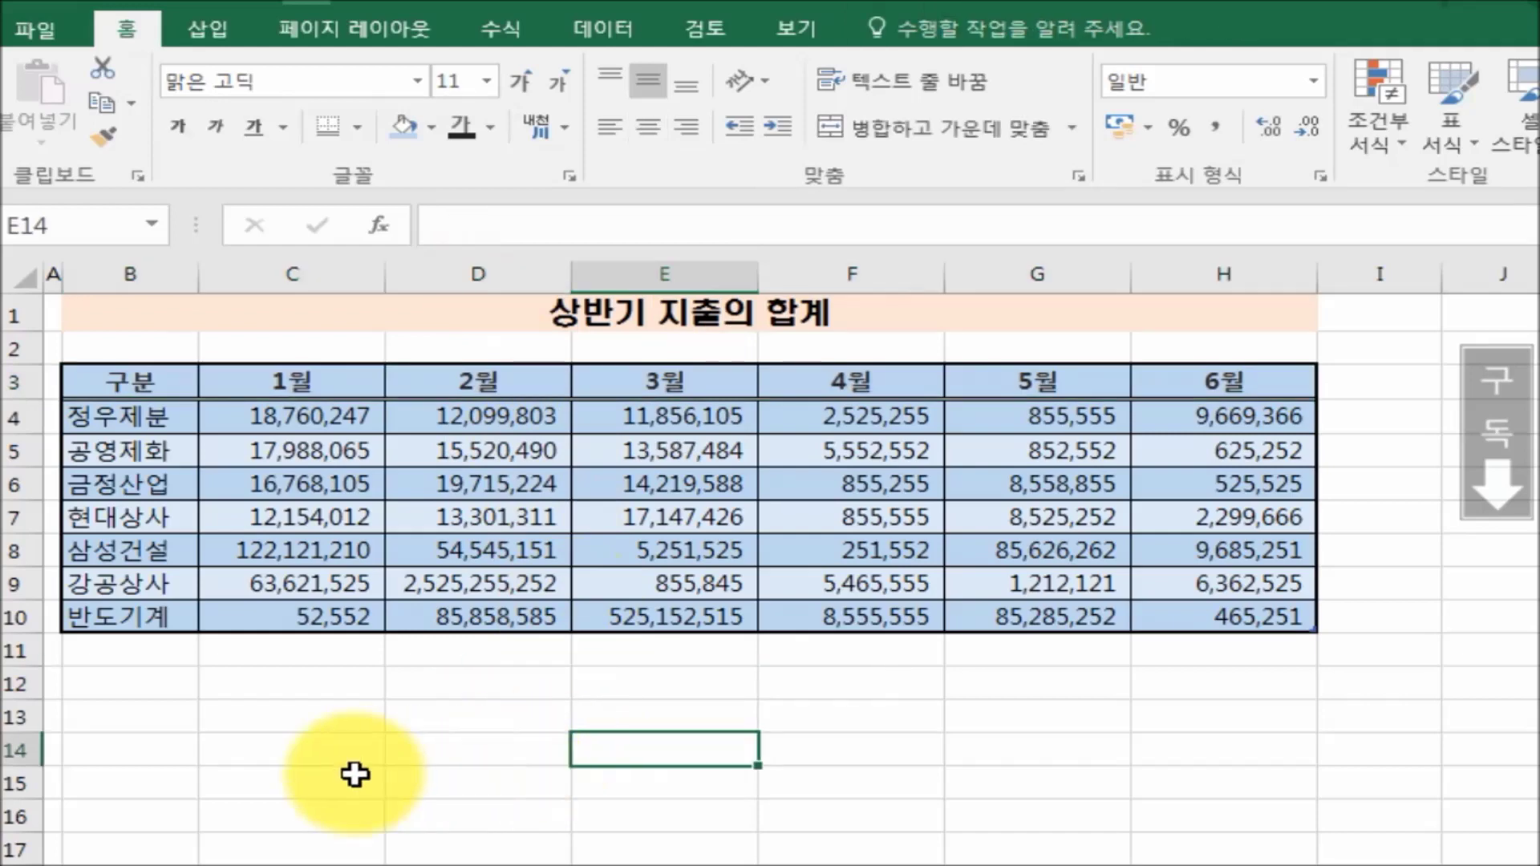
pyautogui.click(261, 315)
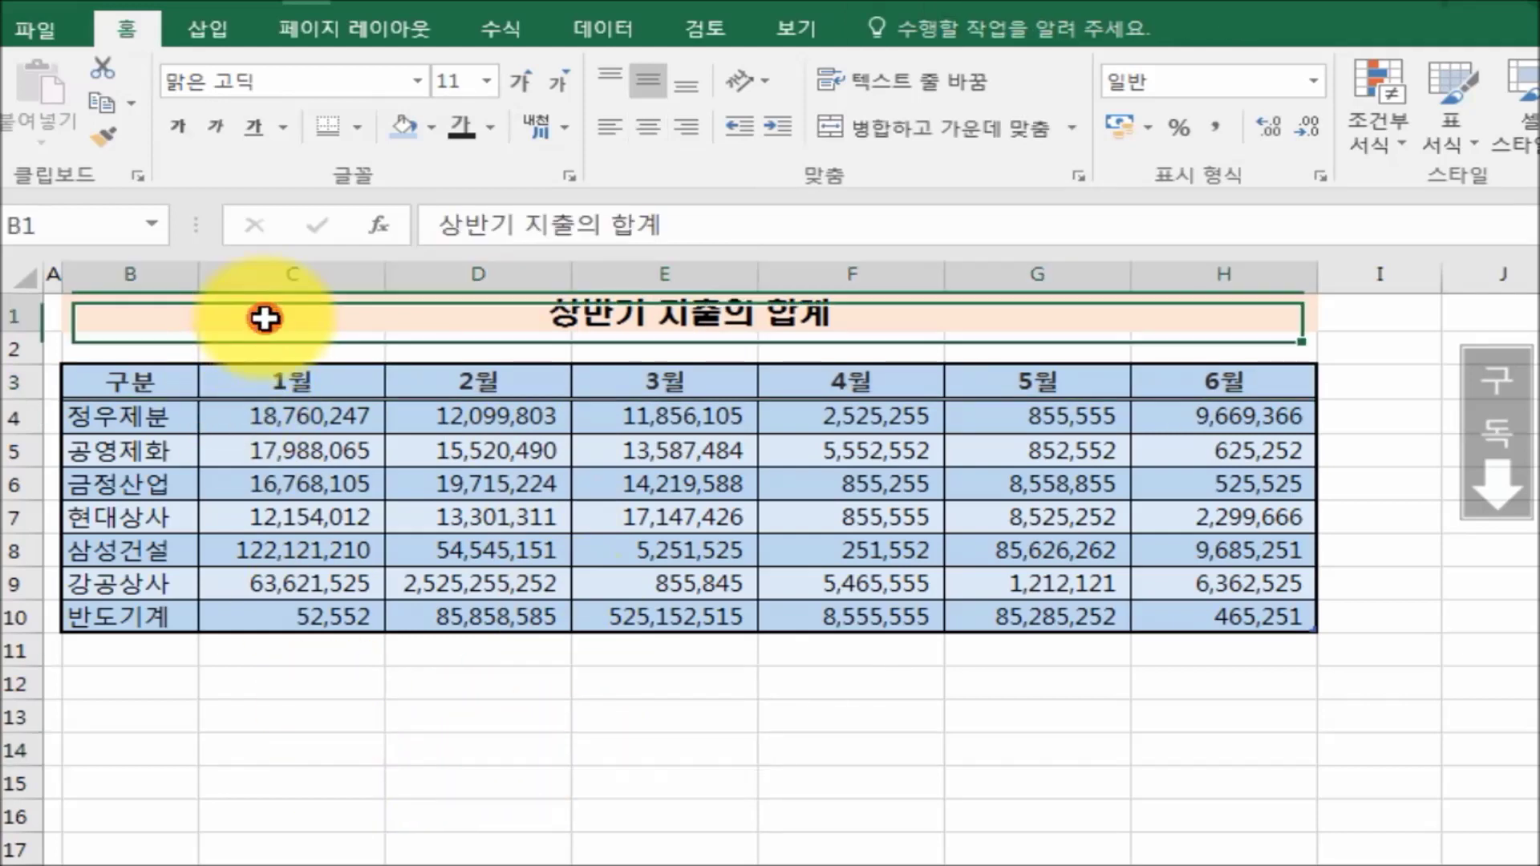
# Fill the merged 상반기 지출의 합계 title with light blue to match the table
pyautogui.click(405, 128)
pyautogui.click(552, 795)
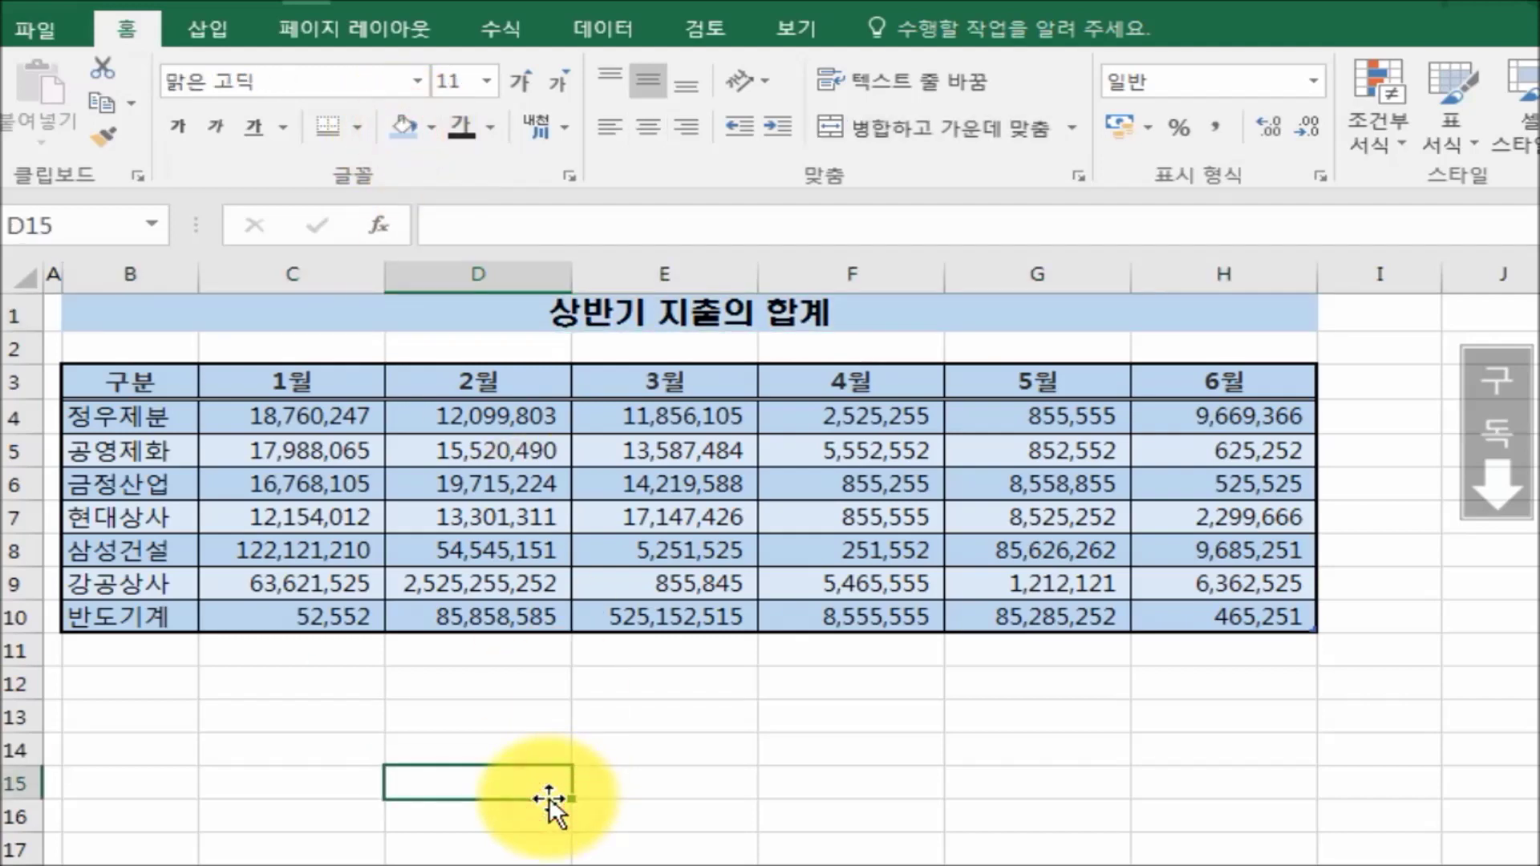